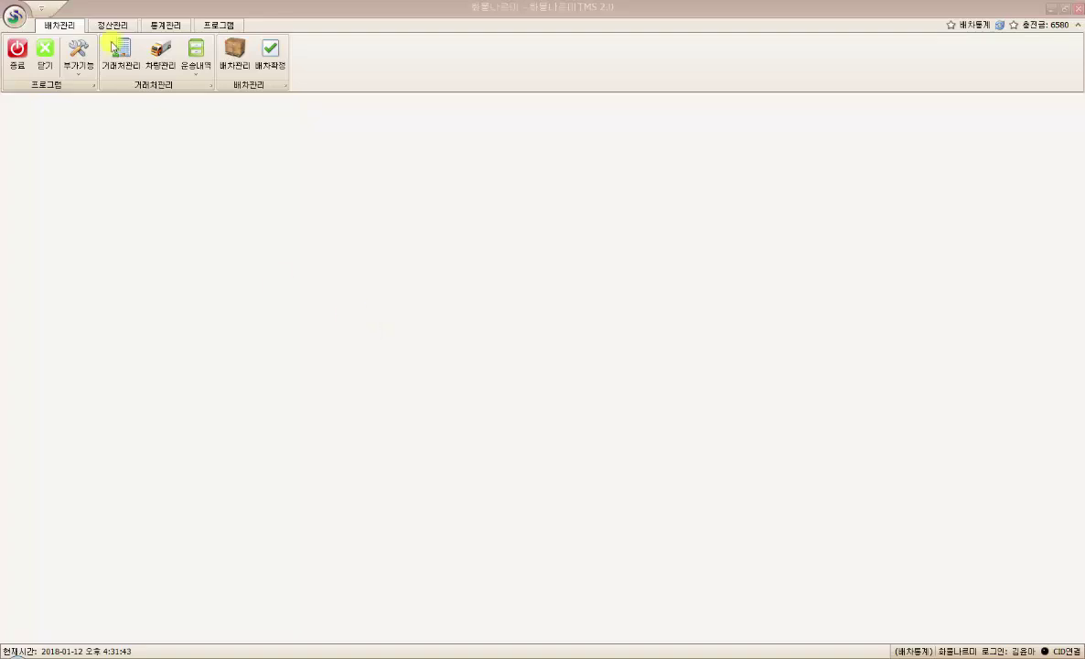
- Open the 거래처관리 client management screen from the 배차관리 ribbon
click(127, 69)
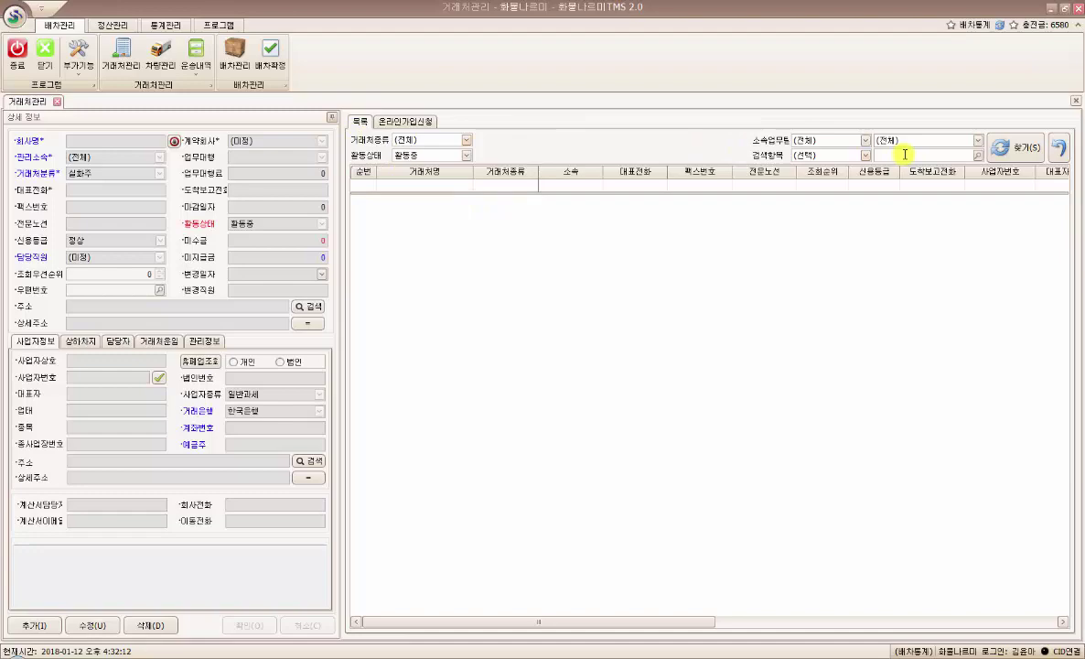
- Search to list all 125 active clients and load row 101 나운송(주) into the form
click(1019, 150)
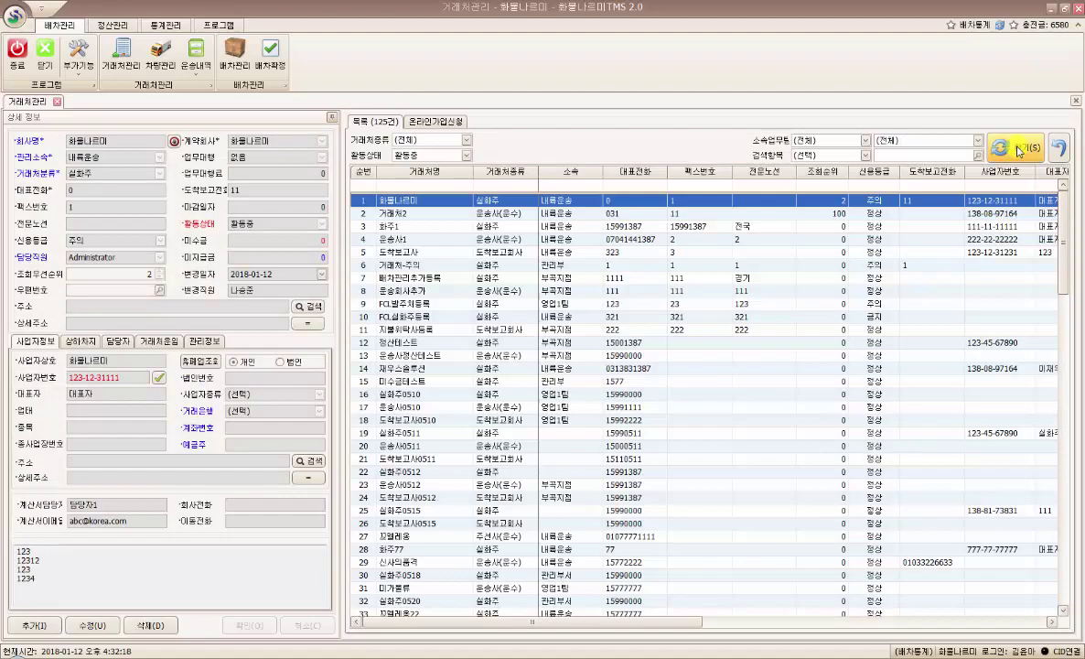
scroll(1055, 353, down, 7)
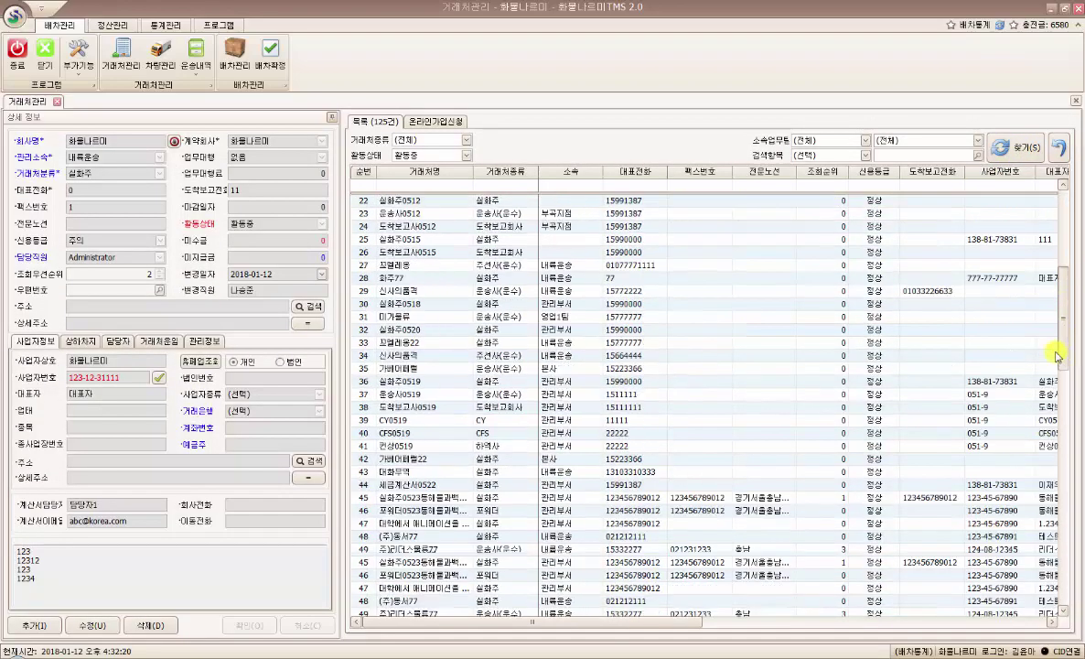
scroll(1056, 353, down, 20)
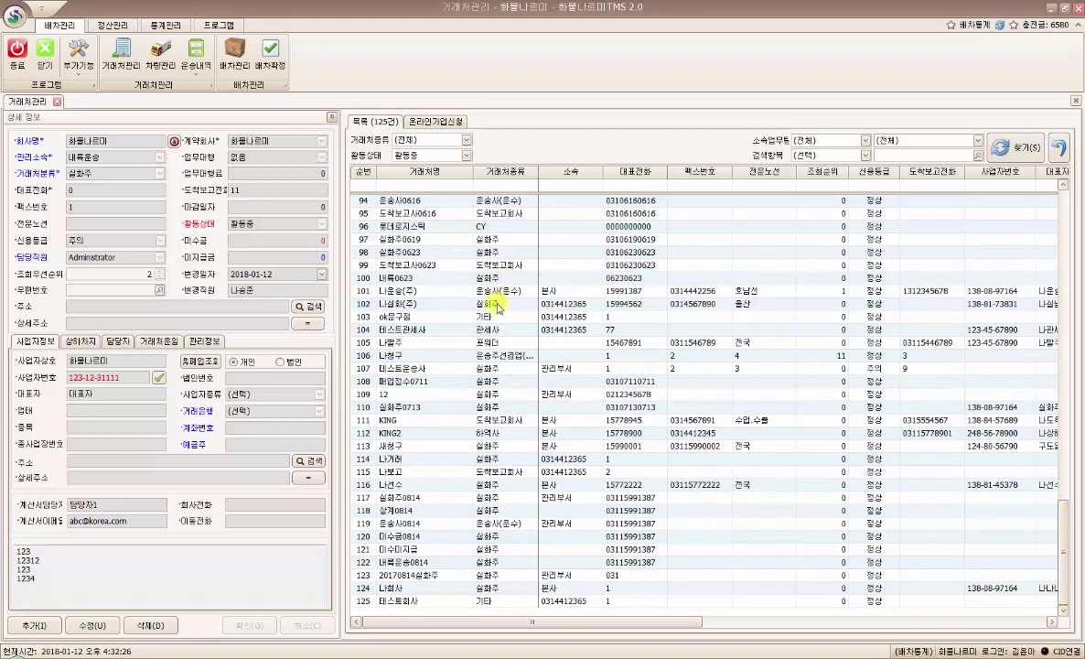
click(432, 291)
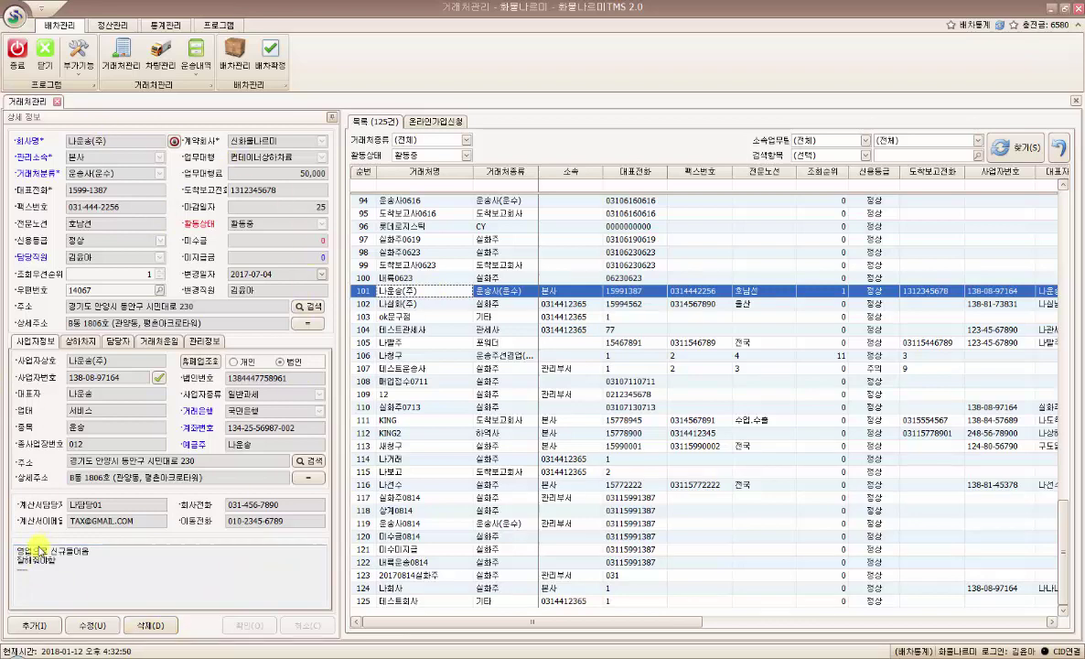
click(34, 626)
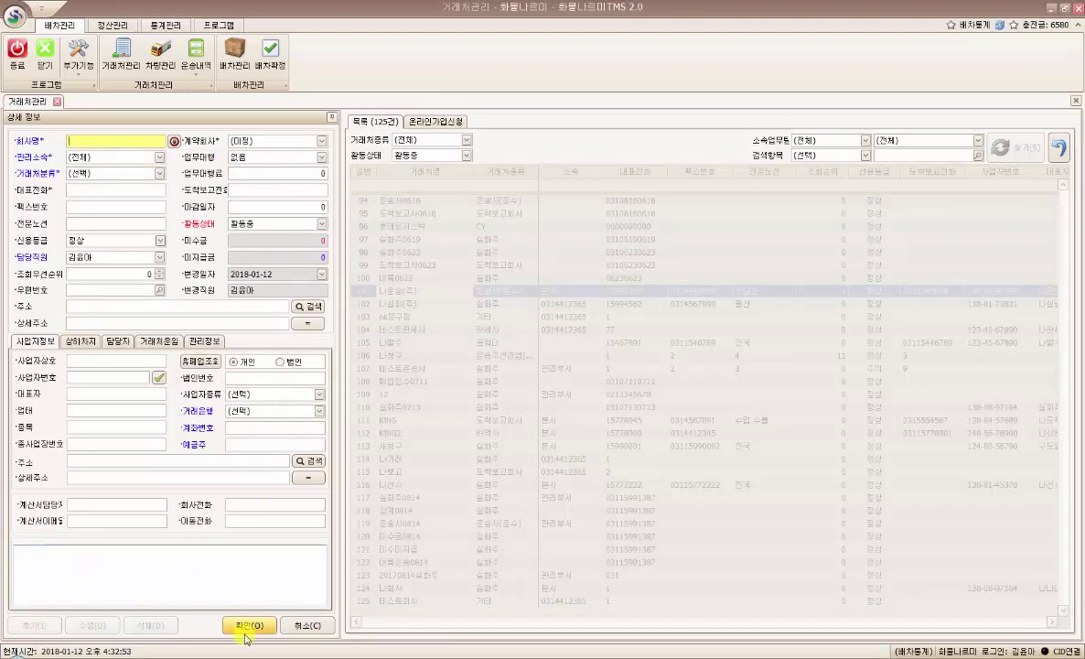
click(313, 627)
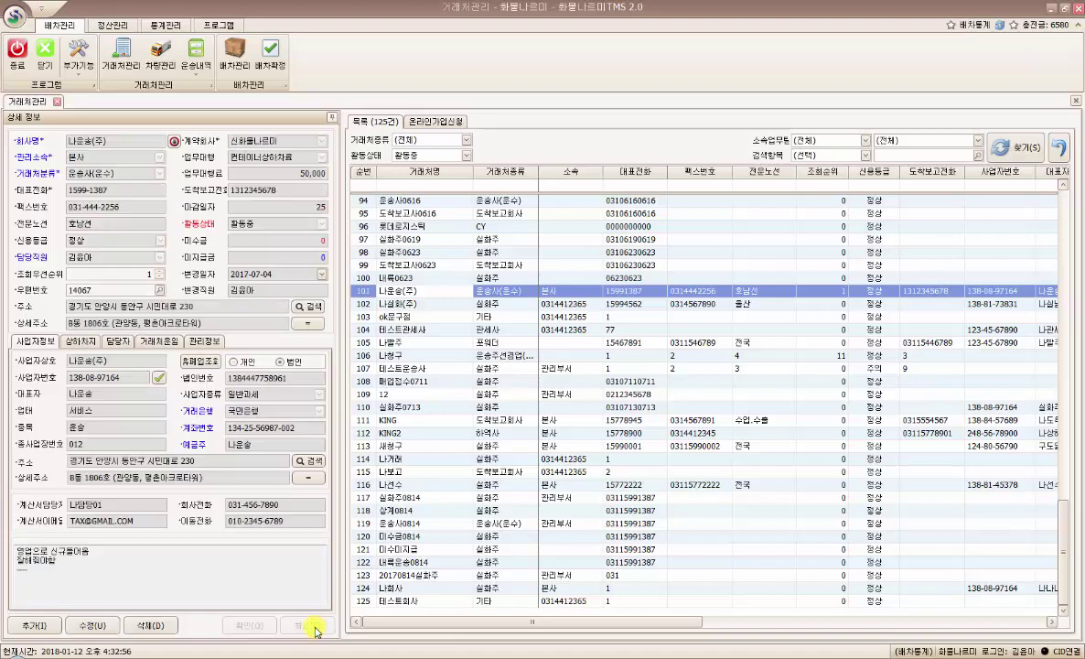
click(419, 291)
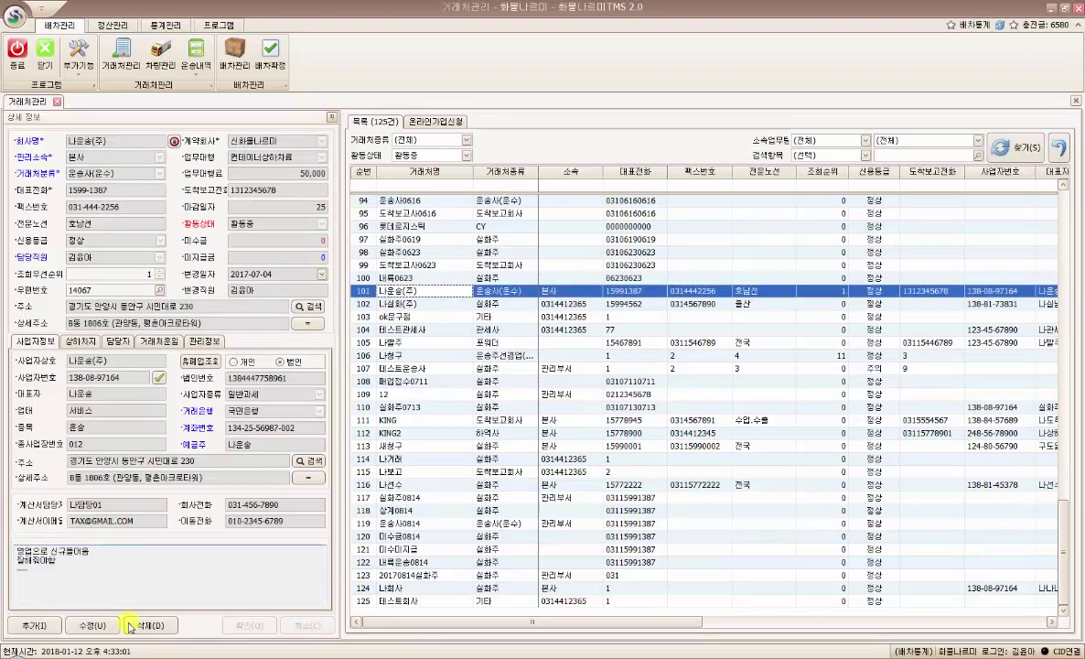
click(92, 625)
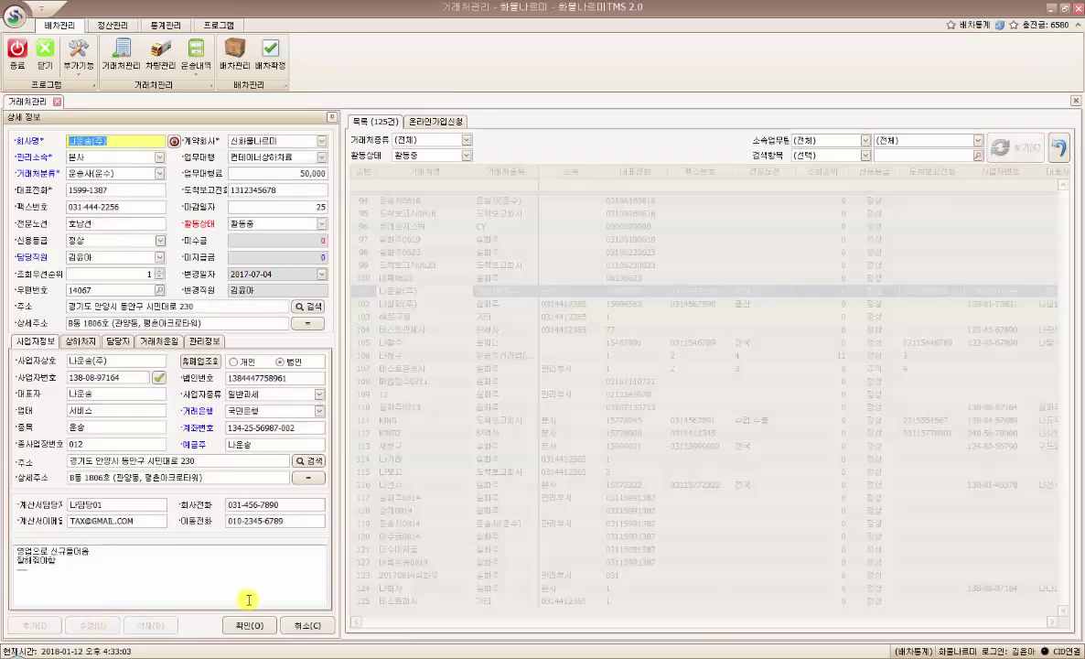
click(302, 625)
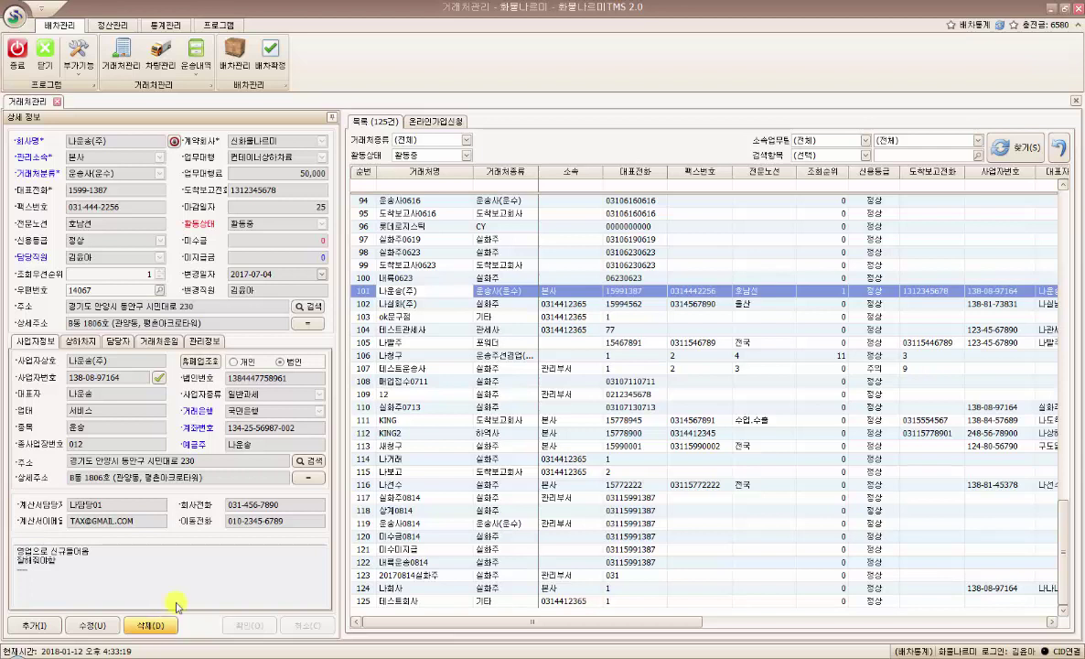
- Switch 나운송(주)'s record to edit mode with the cursor in 회사명
click(91, 626)
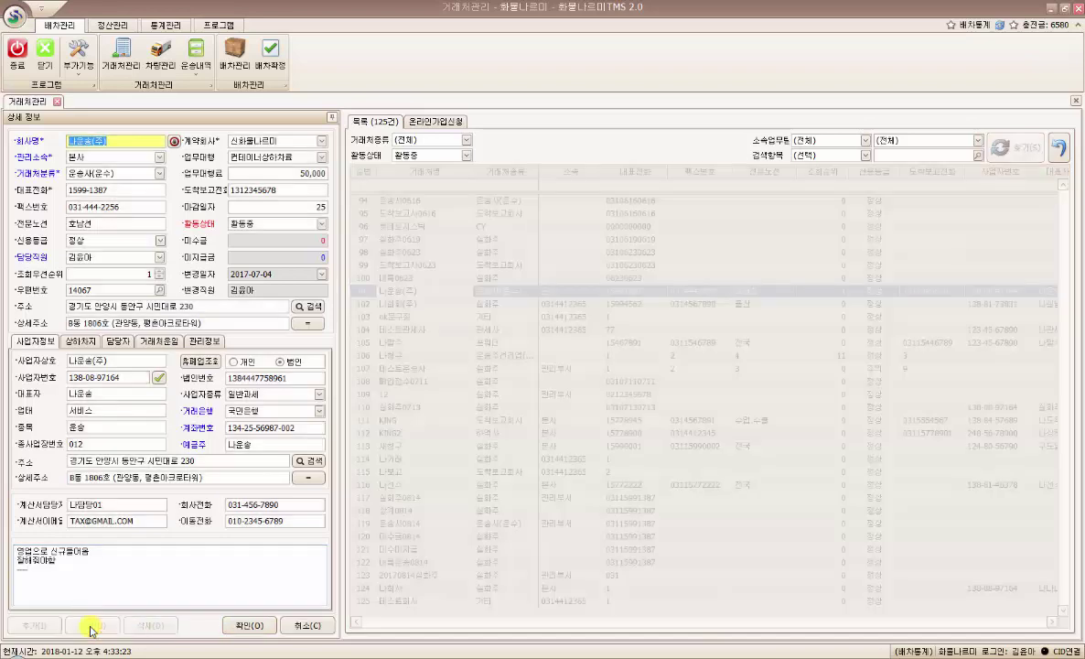
click(129, 142)
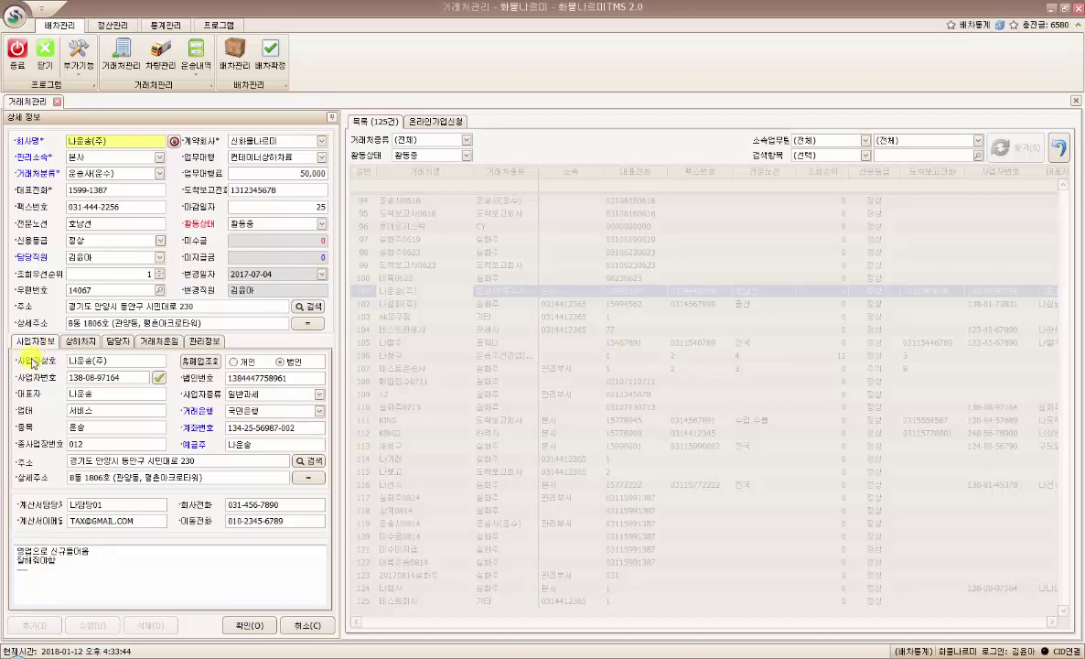
- Review the 테스트공장 loading site and the second through fourth contacts
click(78, 341)
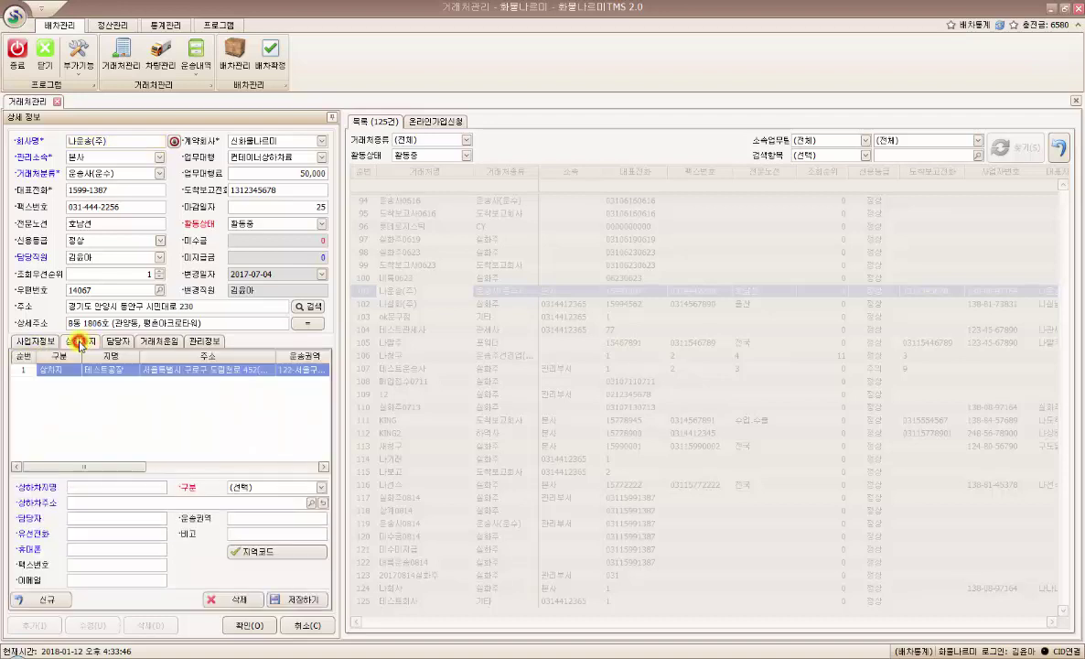
click(103, 369)
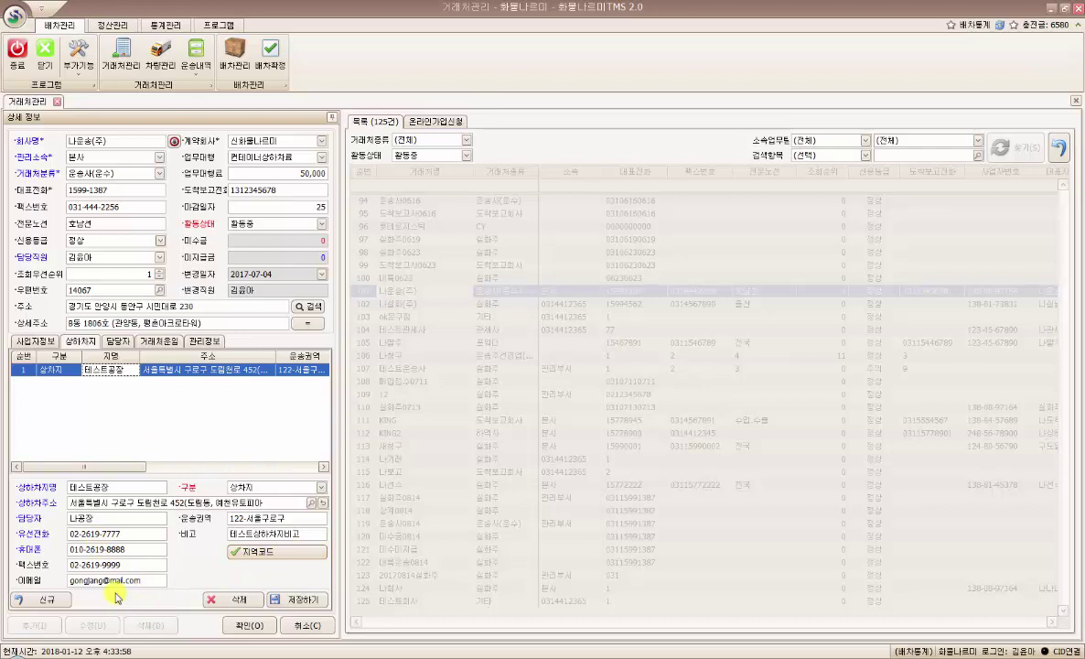
click(117, 340)
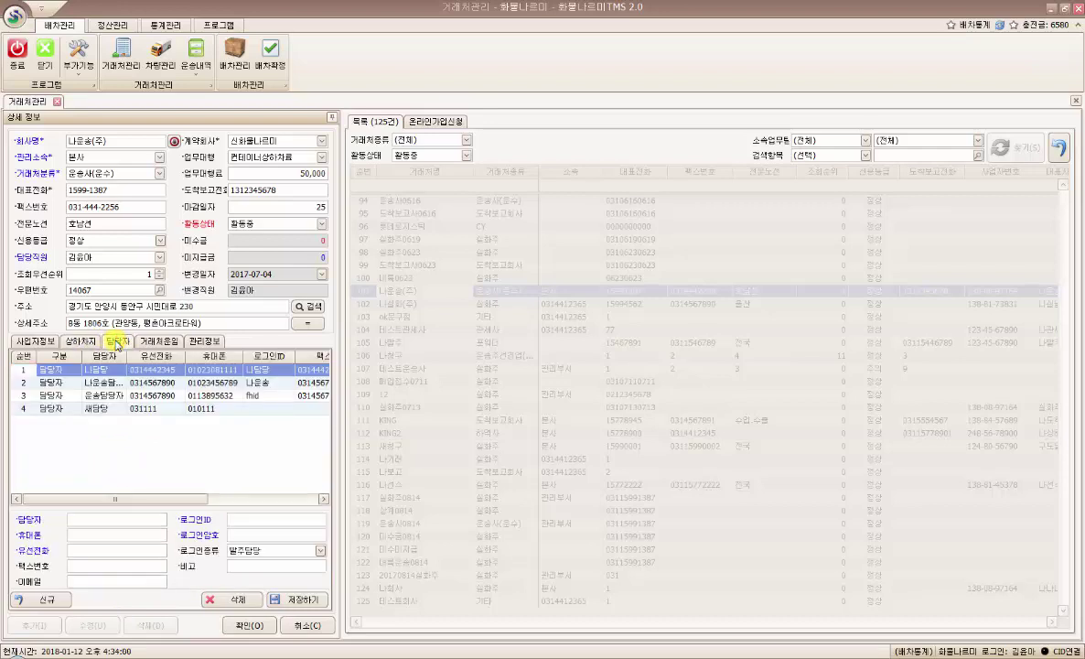
click(107, 382)
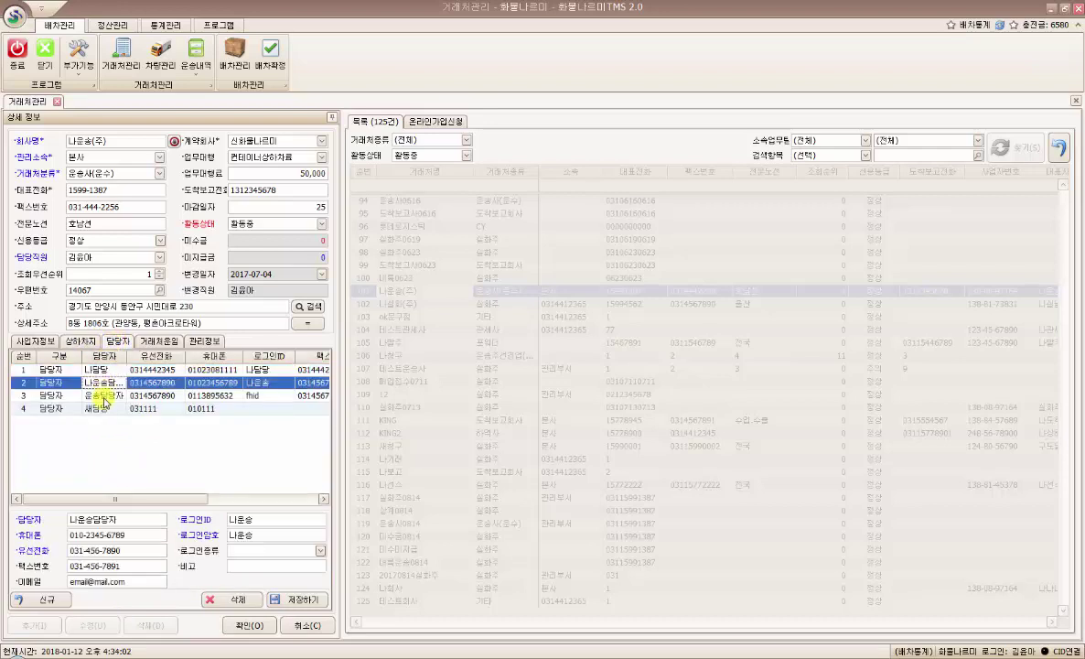
click(107, 395)
click(106, 409)
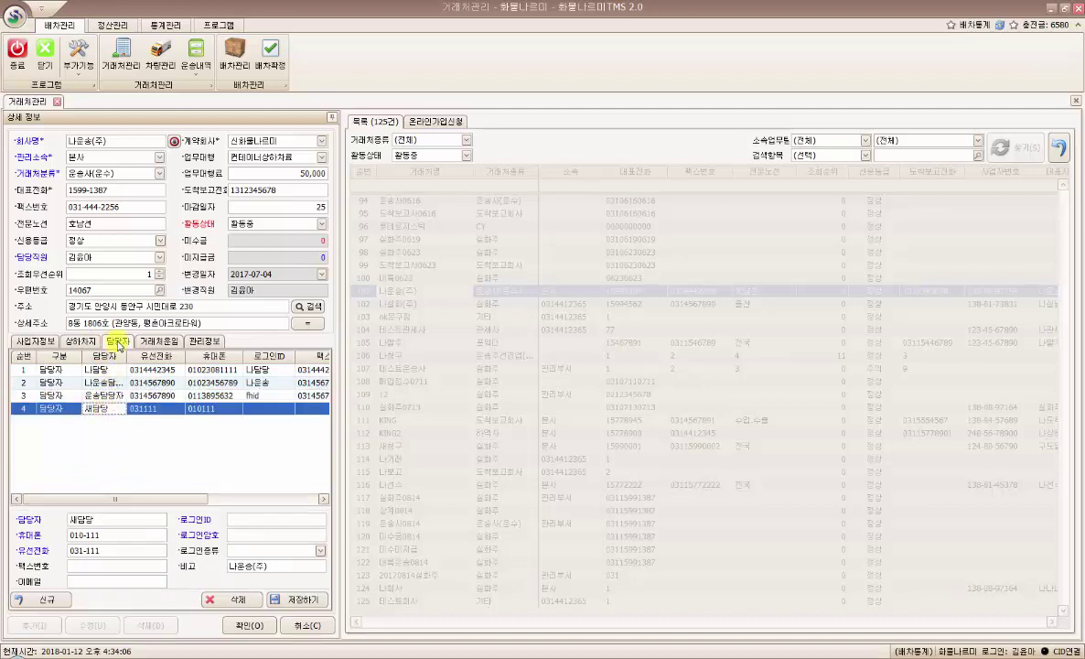
- Review the 울산 to 경기 fare entry and the management memo list
click(162, 343)
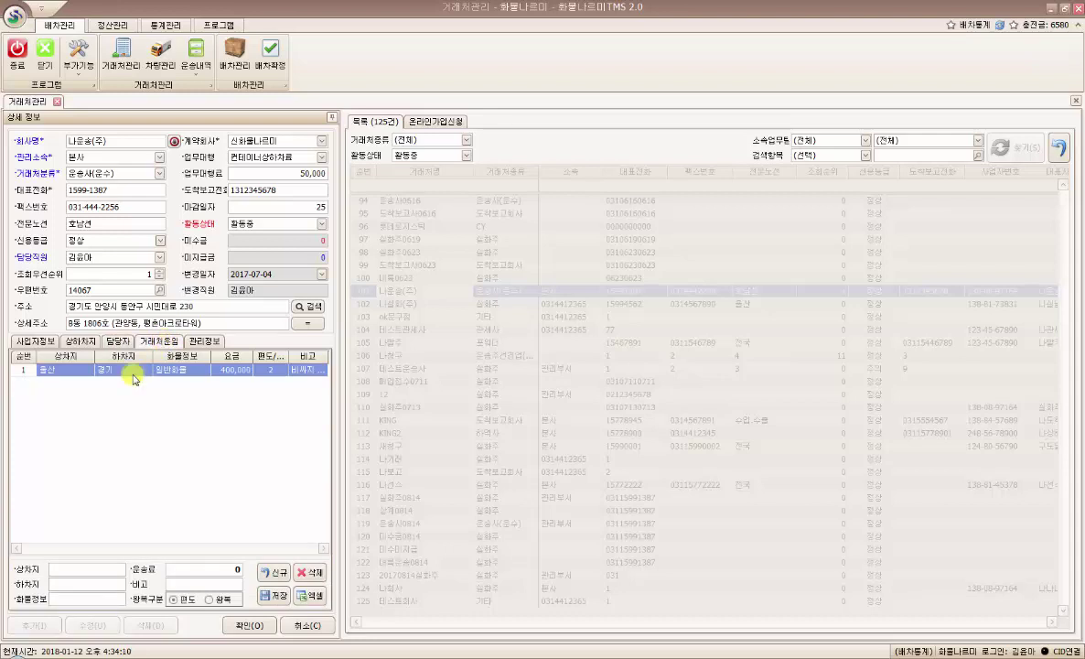
click(164, 371)
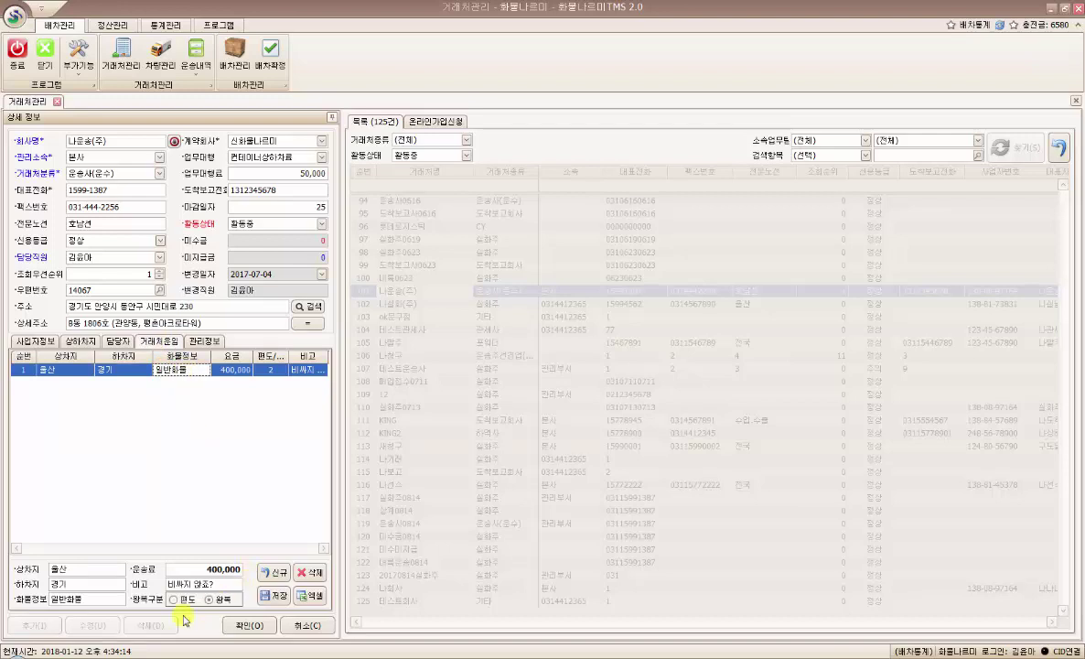
click(195, 348)
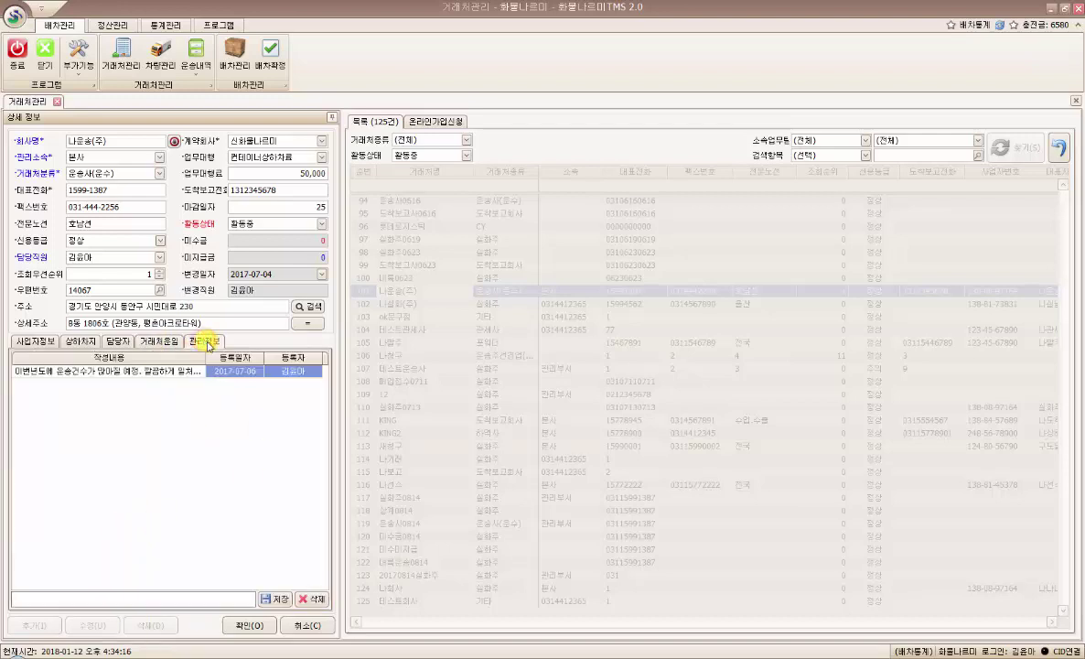
click(135, 448)
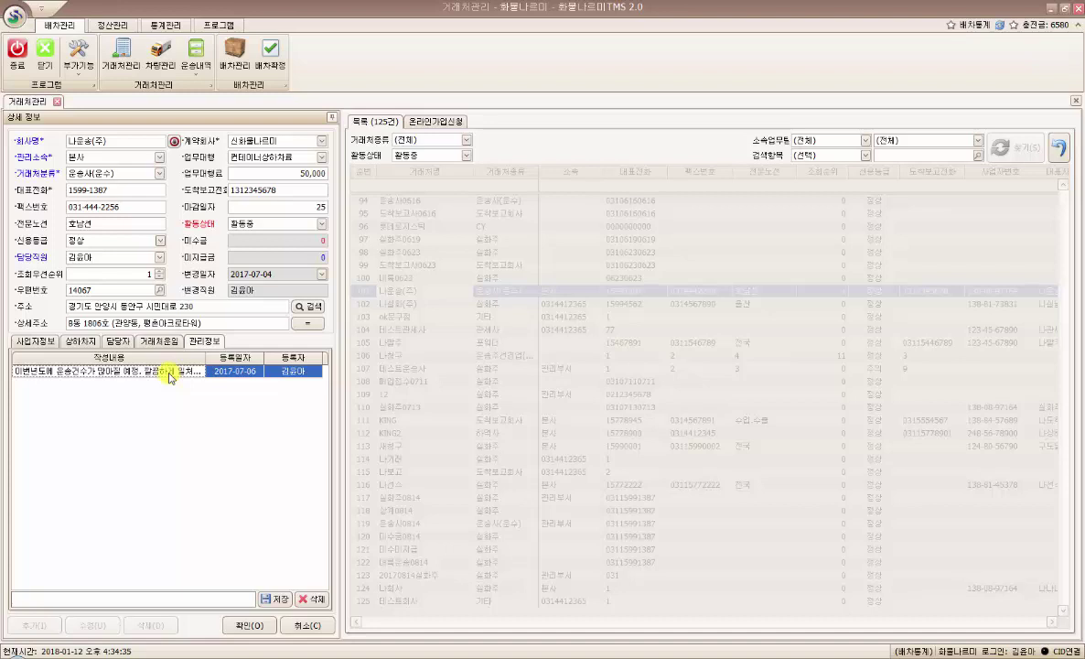
click(27, 345)
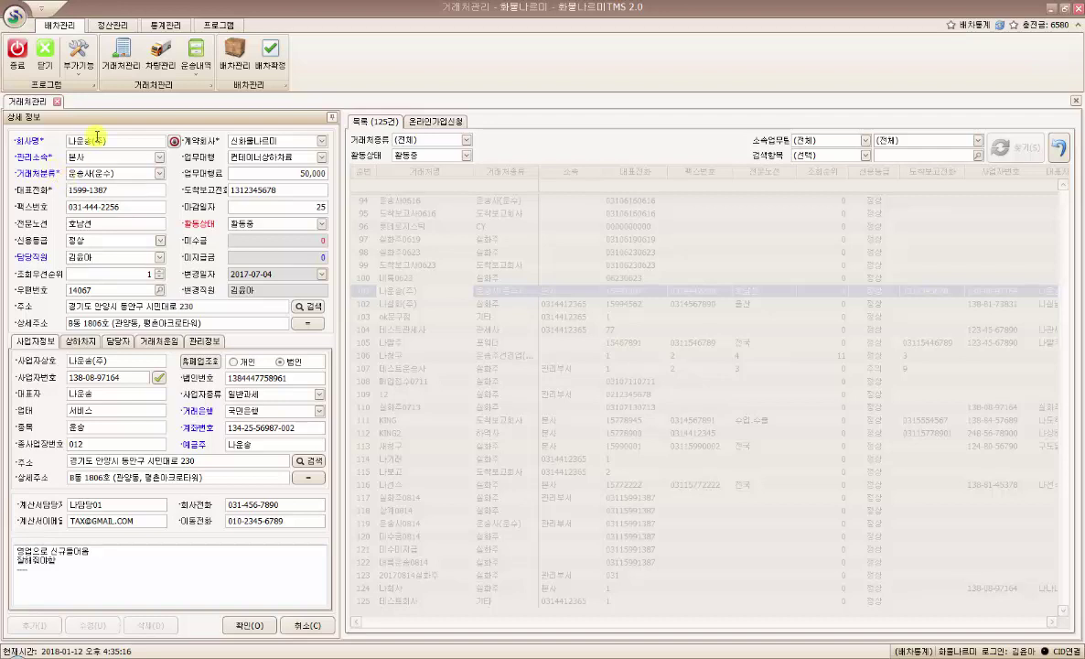
- Keep 본사 as 관리소속 and open the 거래처분류 classification list
click(136, 141)
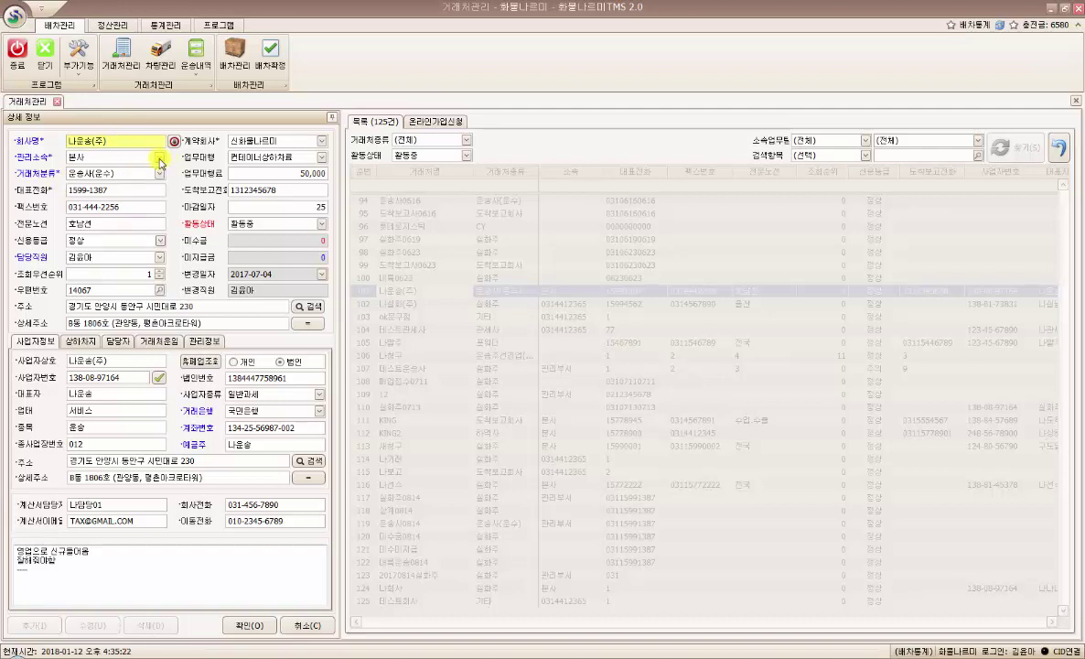
click(161, 163)
click(161, 163)
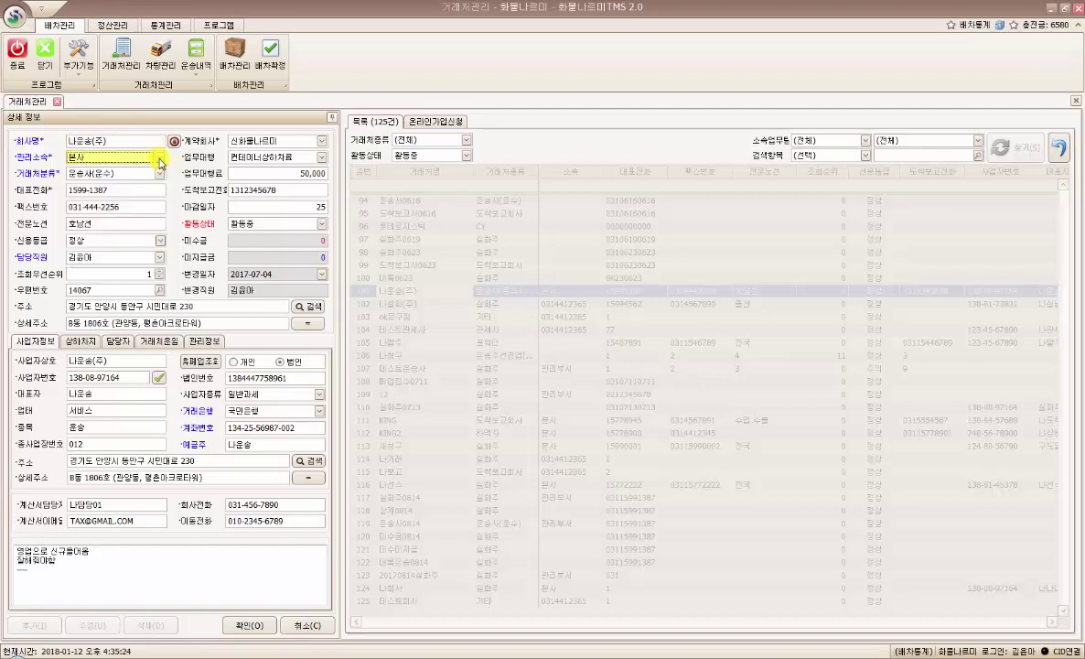
click(161, 174)
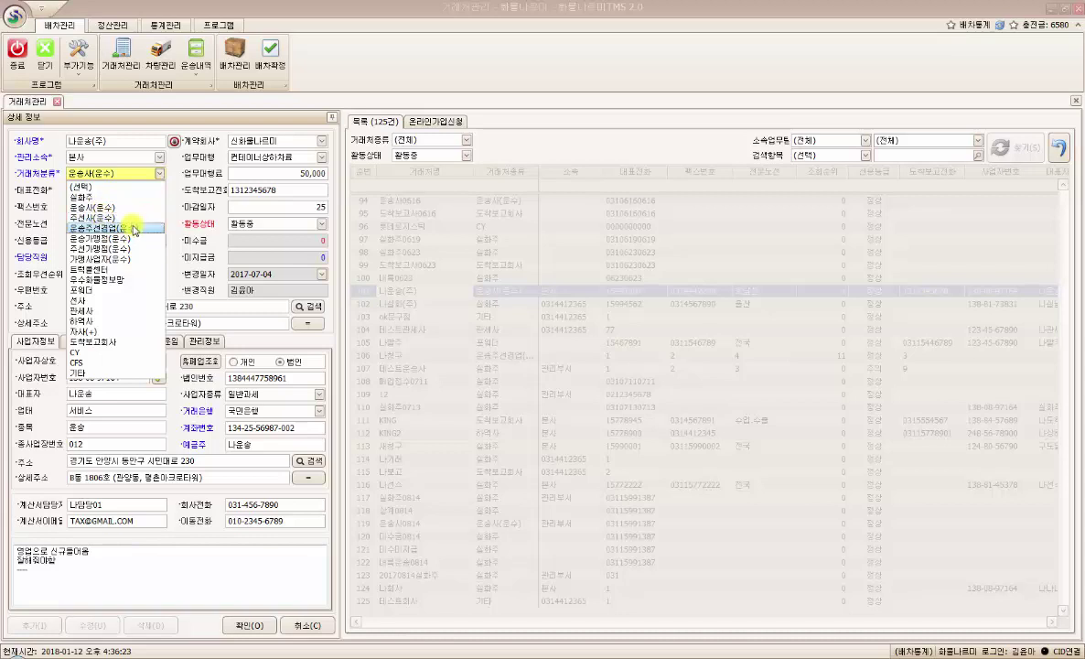
- Set the classification to 운송주선협업(운수) and open the 신용등급 options
click(133, 226)
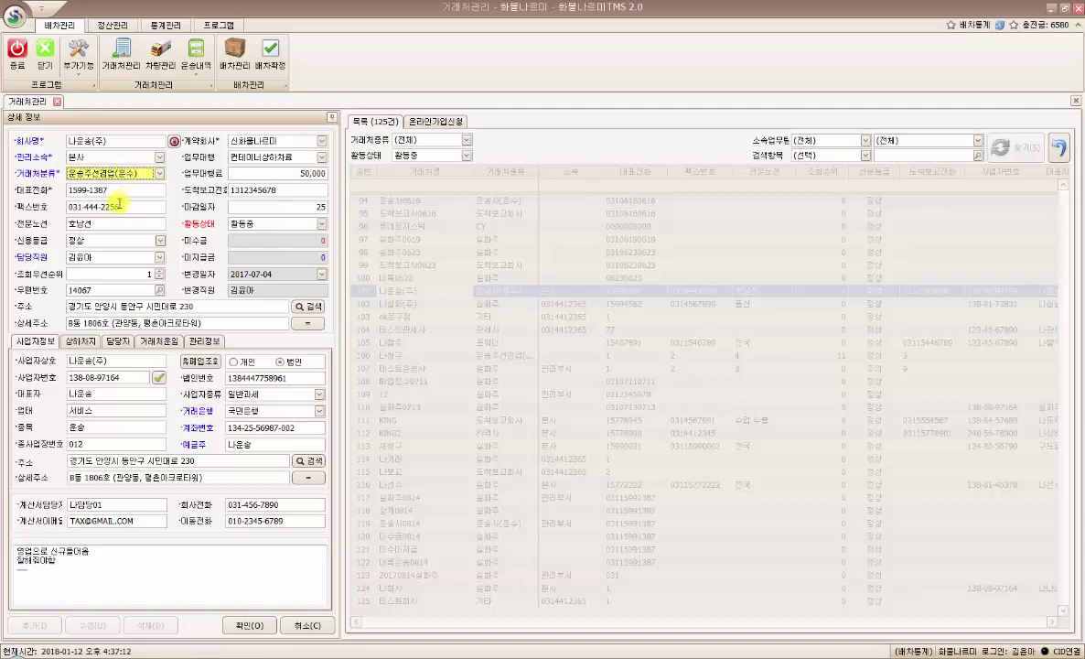
click(107, 244)
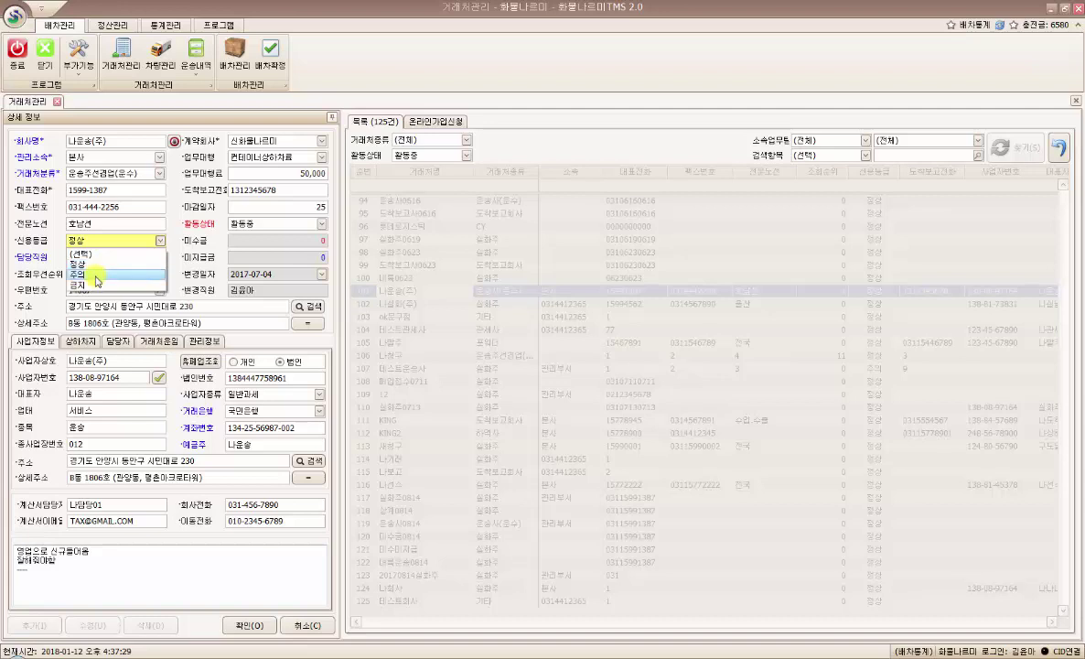
- Change the credit rating to 금지, passing through 주의 first
click(95, 275)
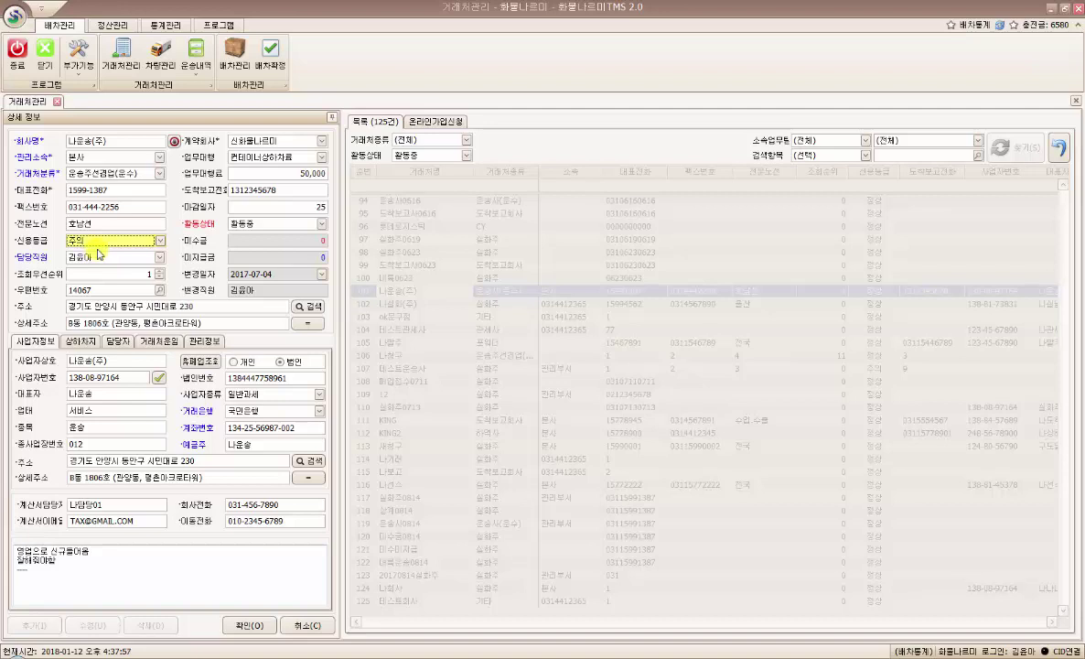
click(98, 240)
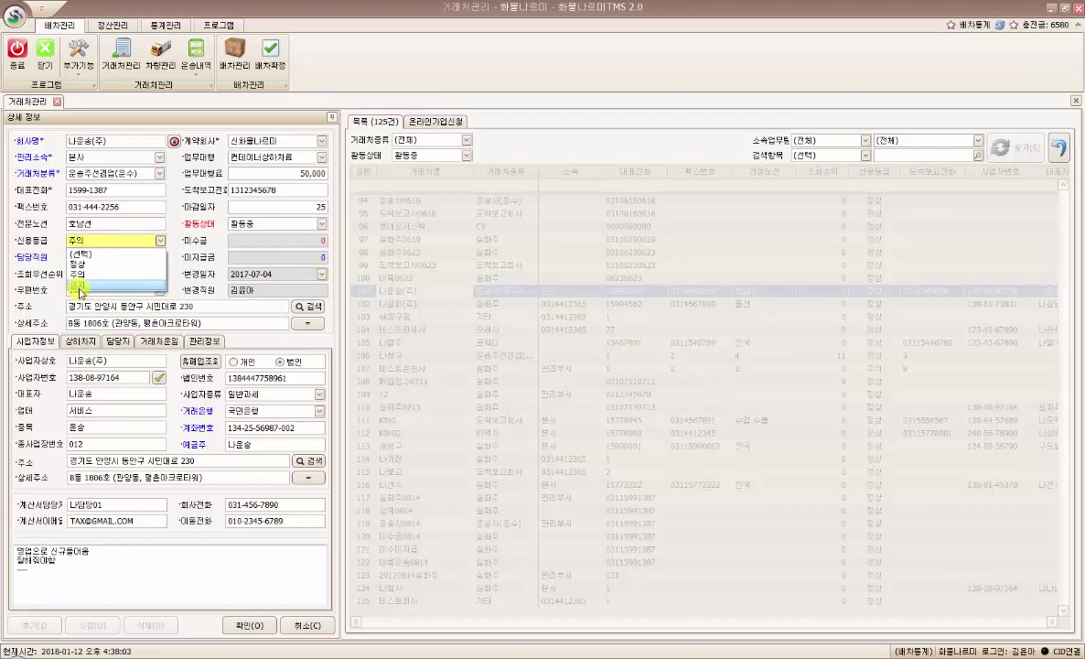
click(79, 285)
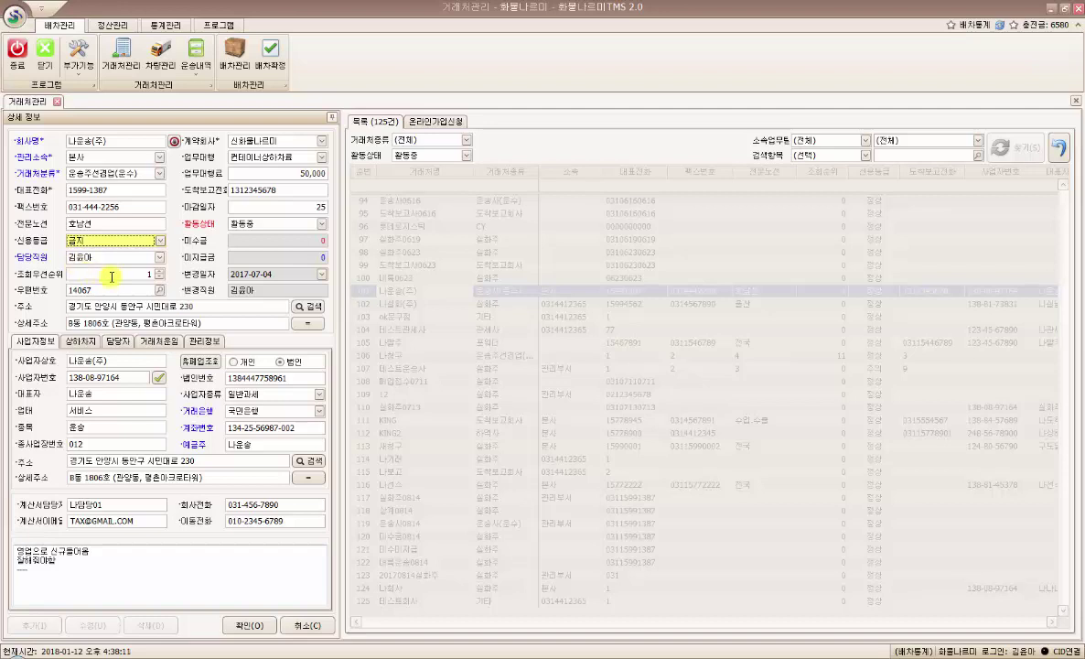
click(107, 274)
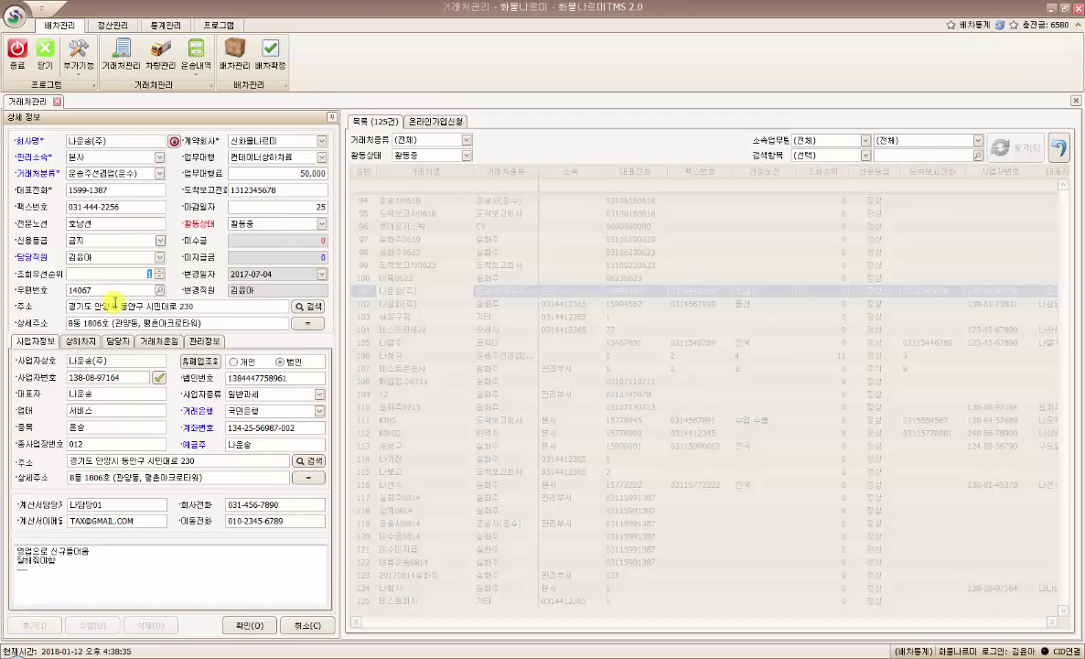
- Lower 조회우선순위 from 1 to 0, then move into the 주소 and 상세주소 fields
click(126, 274)
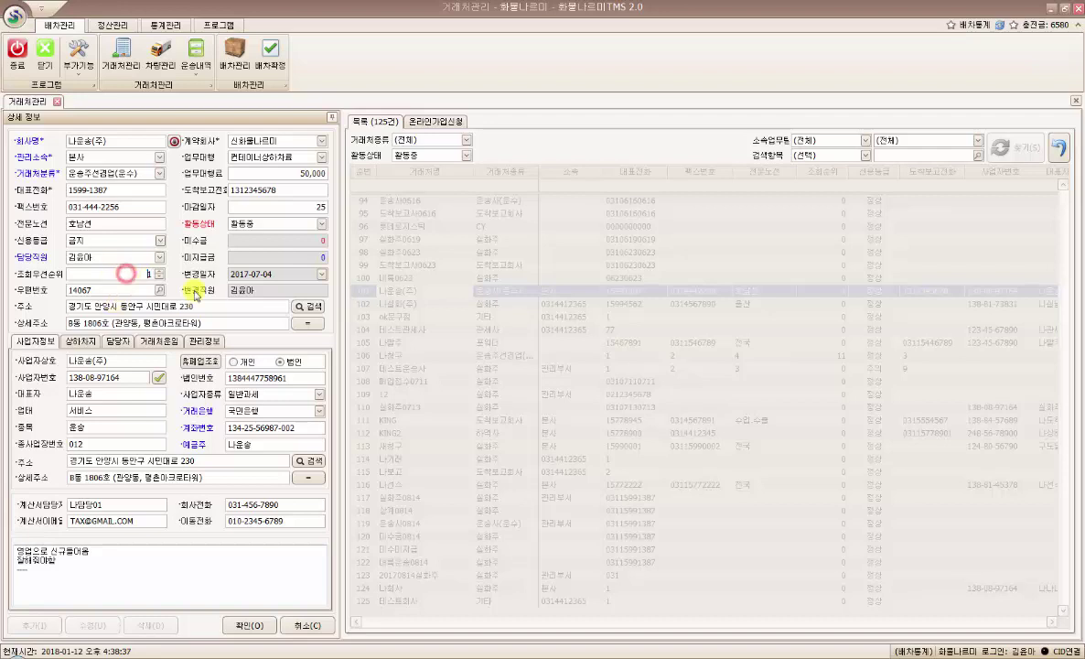
click(159, 271)
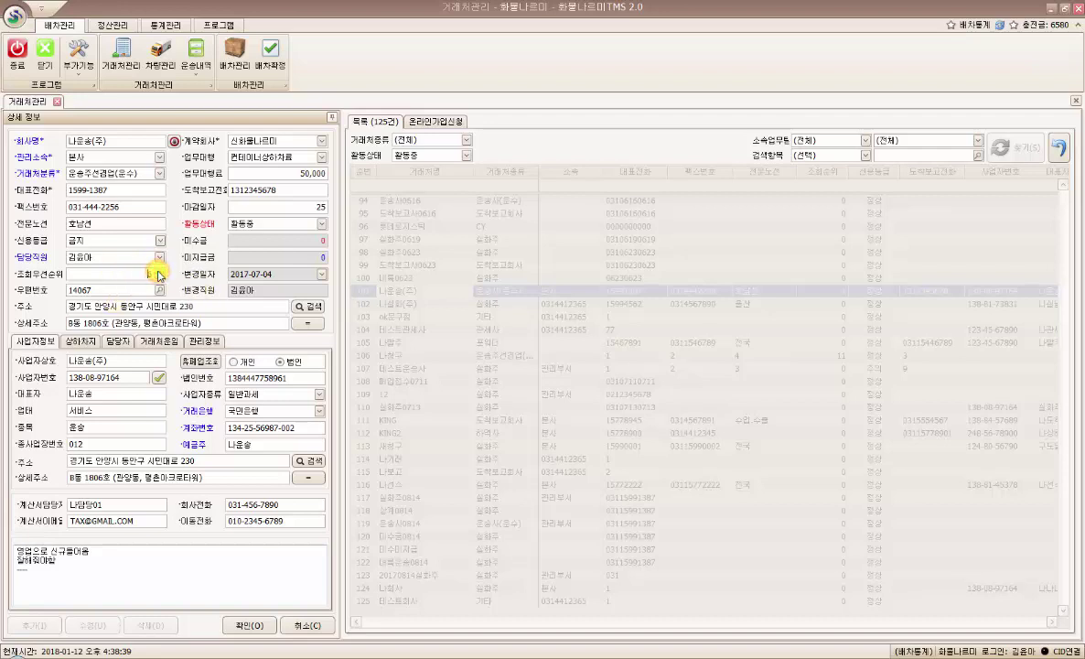
click(160, 278)
click(128, 276)
click(110, 307)
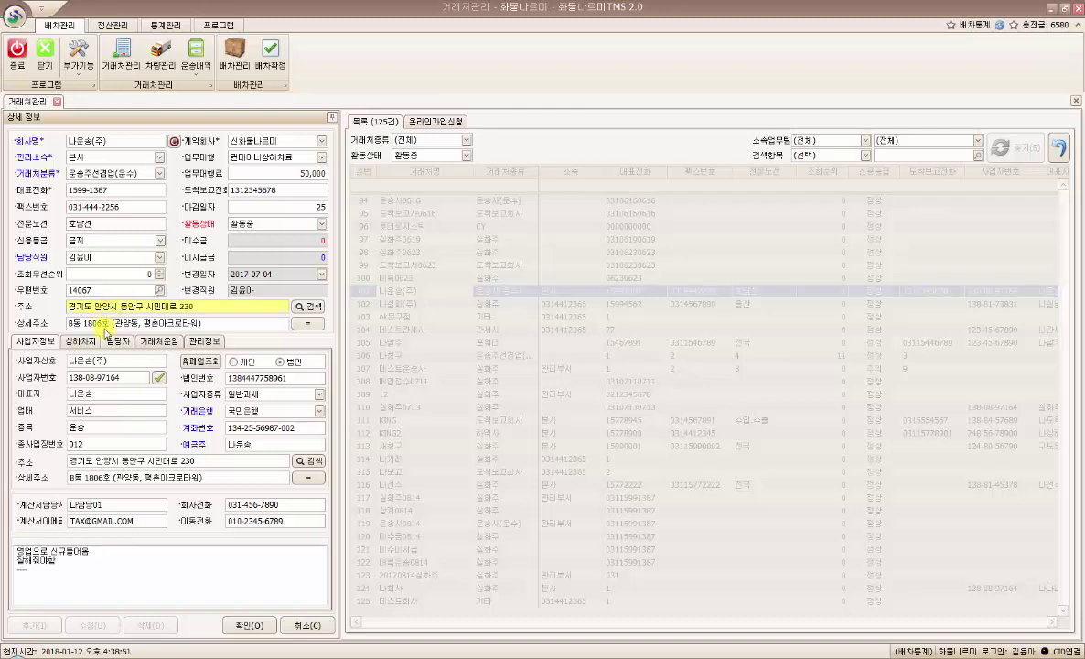
click(107, 322)
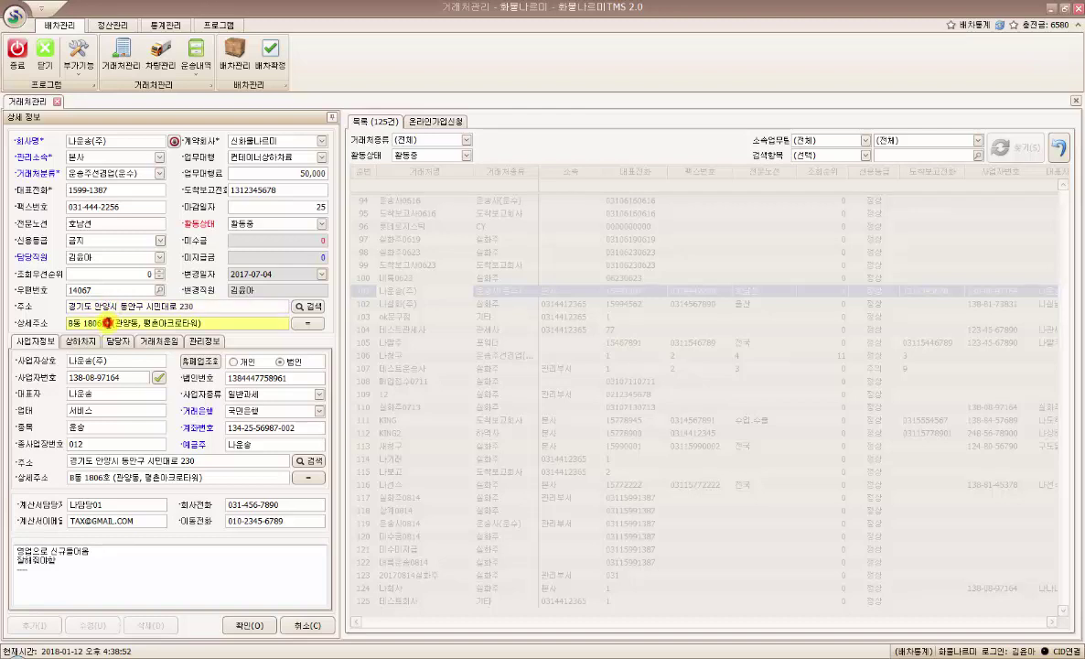
click(311, 308)
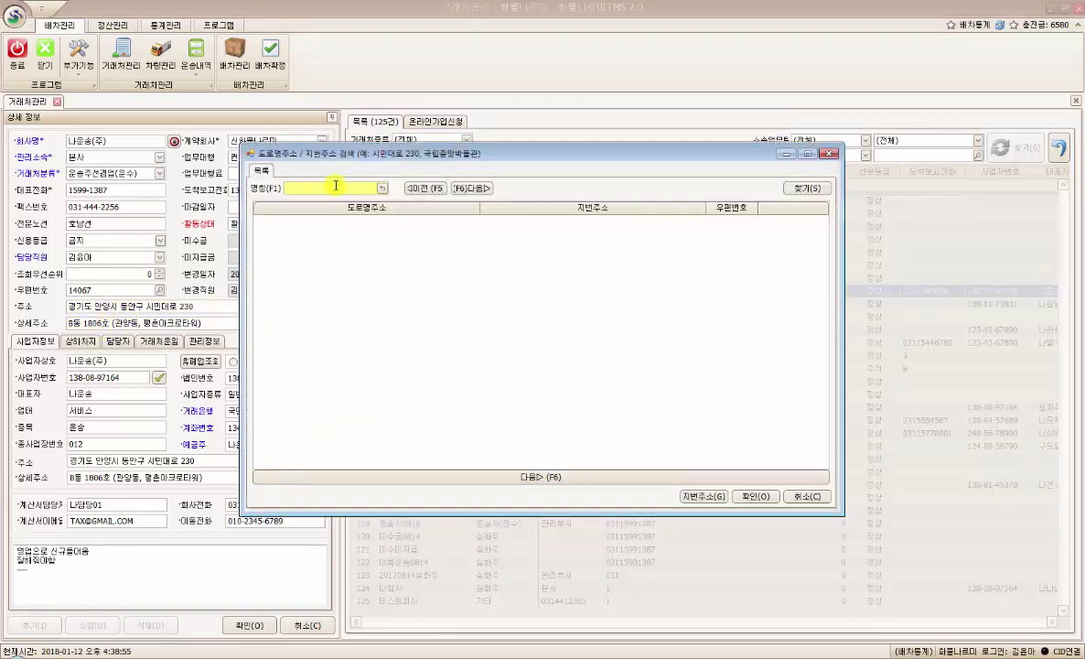
text(시민대로)
key(Return)
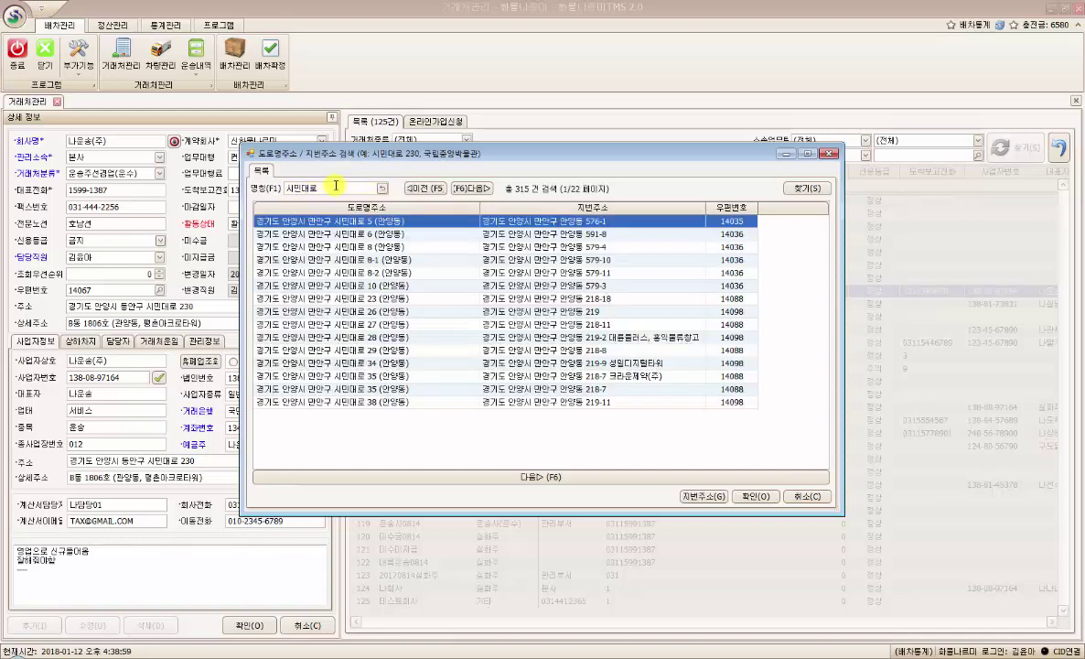
click(623, 285)
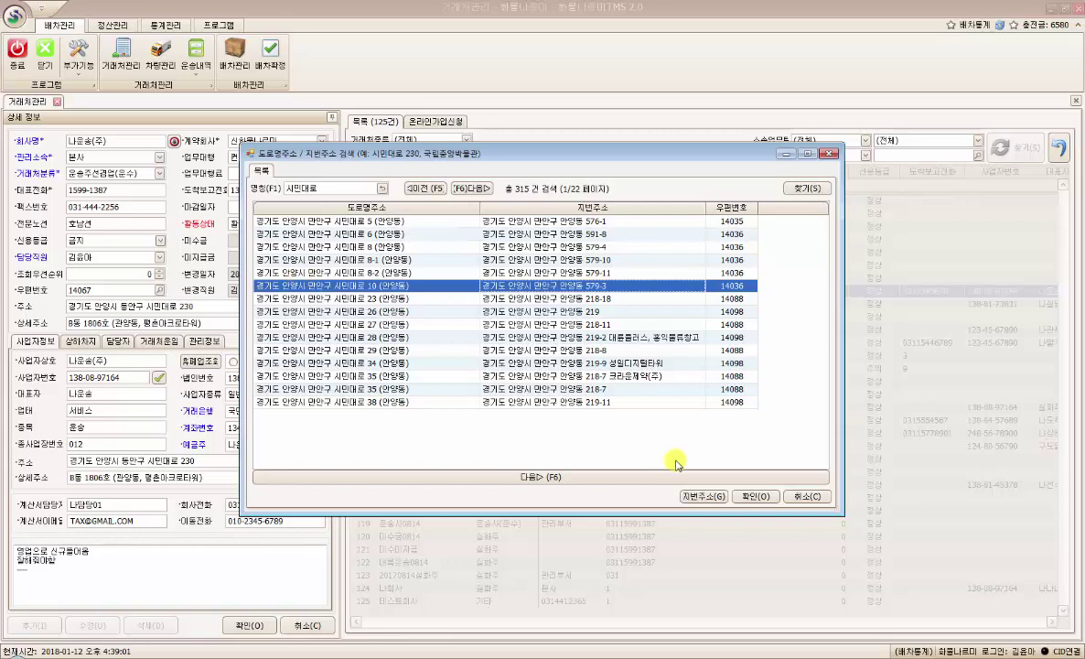
click(809, 495)
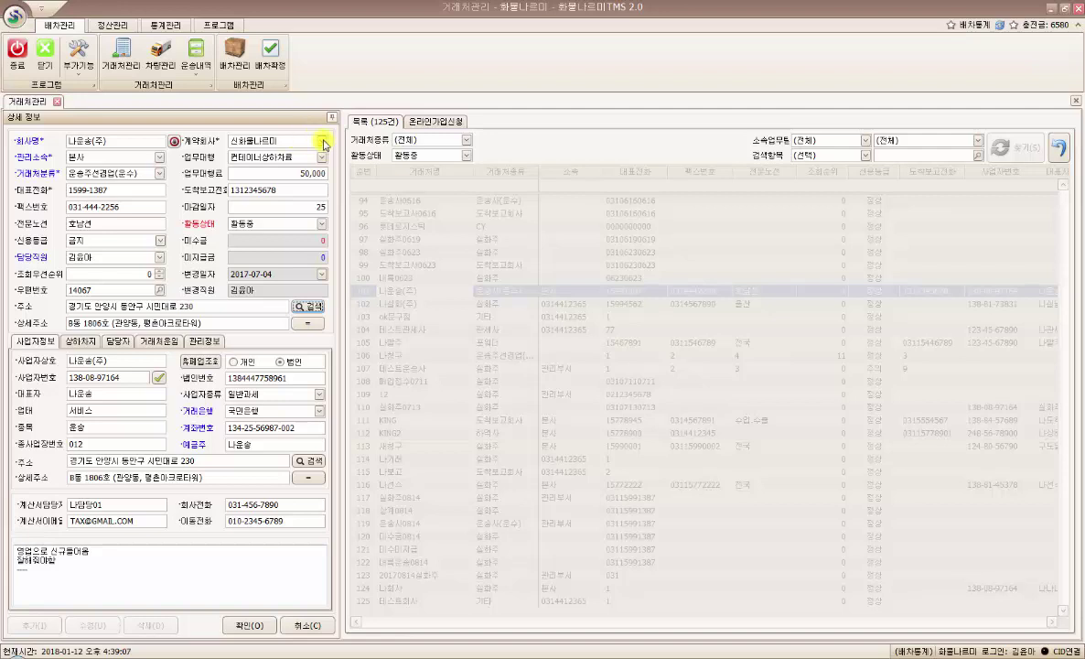
click(323, 142)
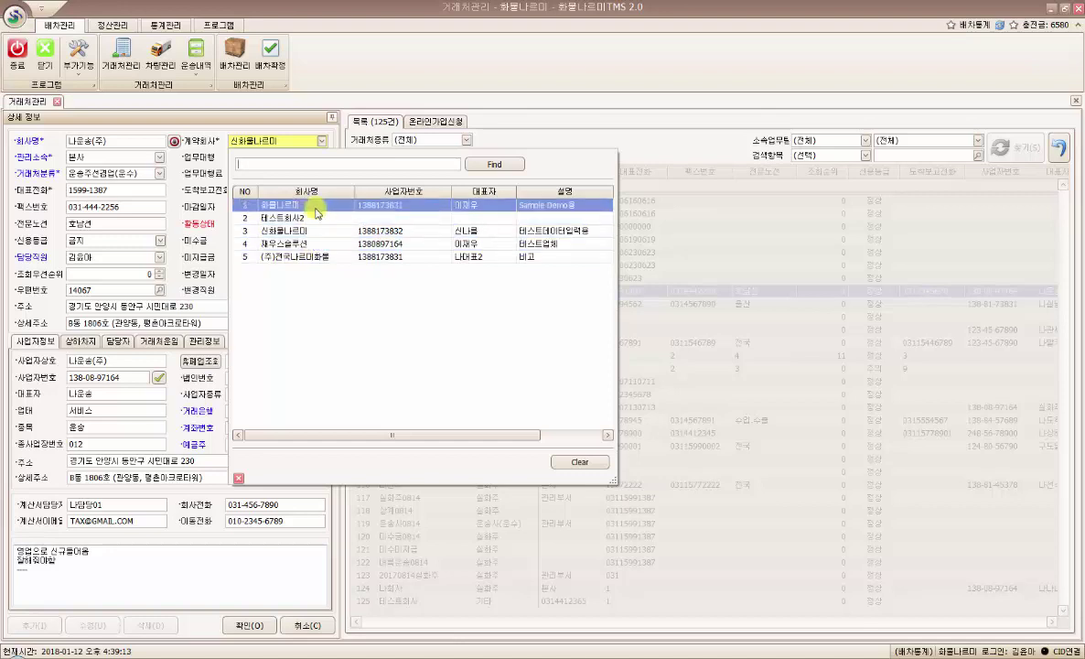
click(317, 140)
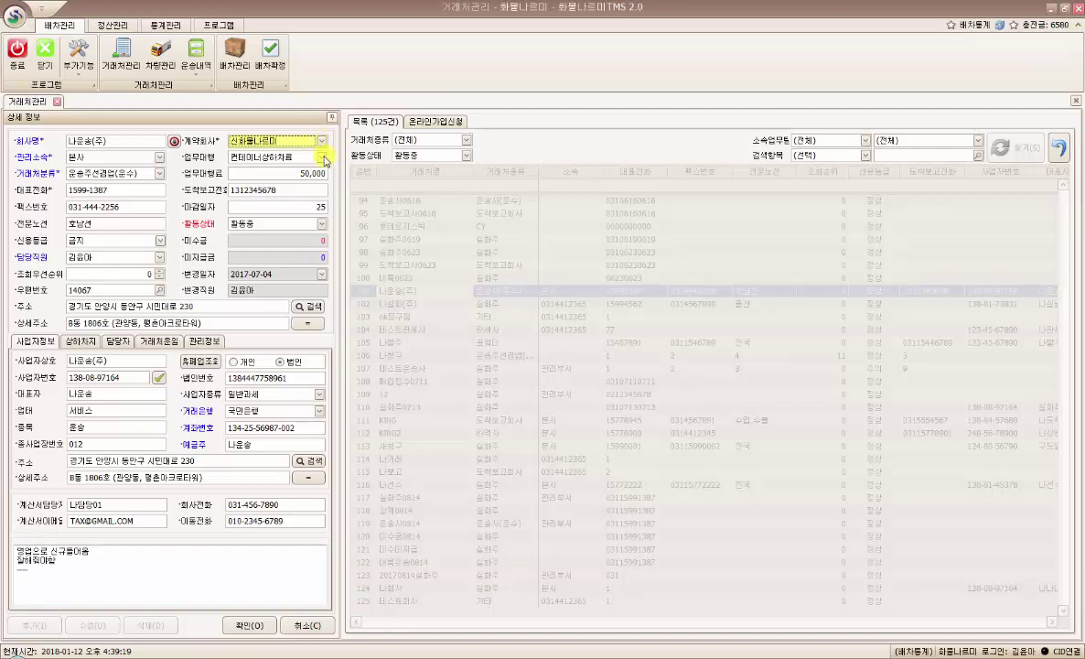
click(321, 158)
click(321, 160)
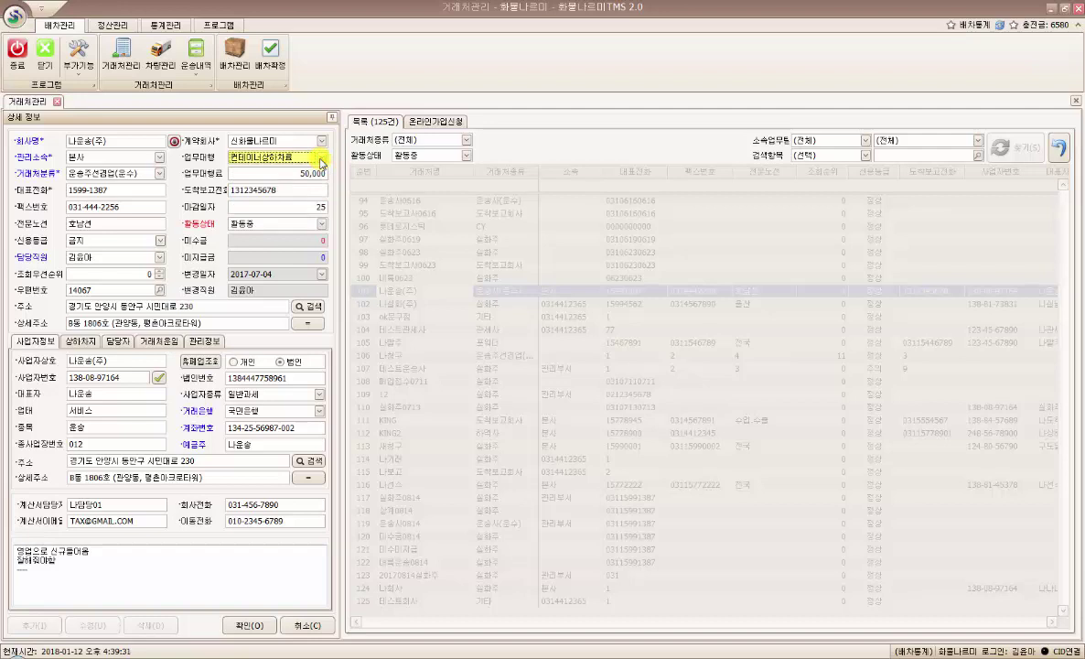
- Change 거래처분류 to 실화주, then settle on 운송사(운수)
click(158, 173)
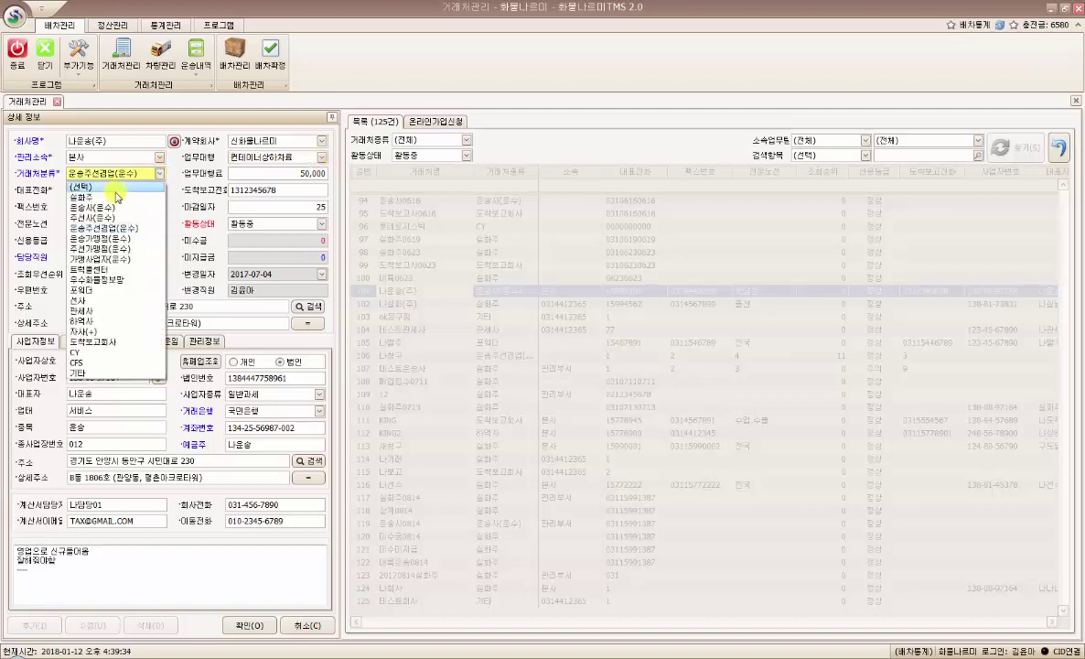
click(113, 196)
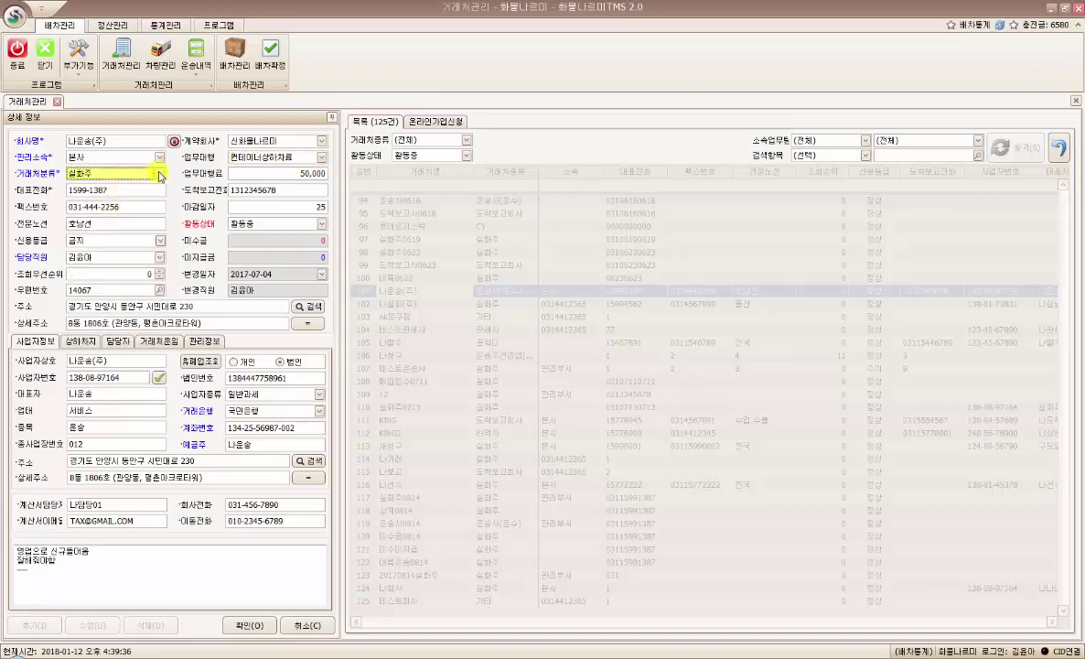
click(159, 174)
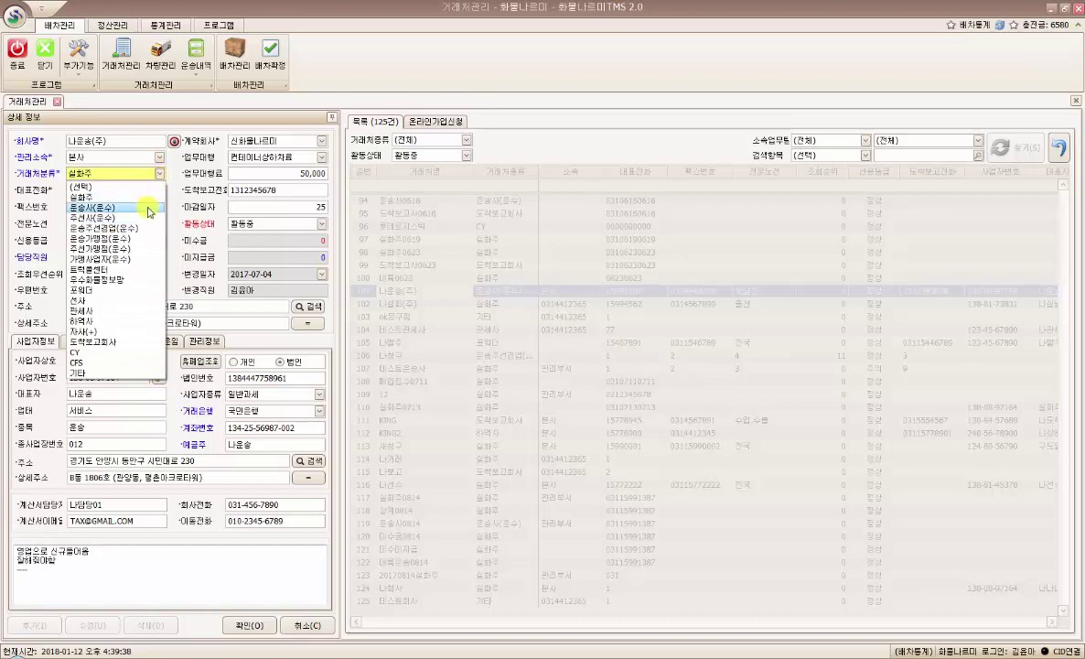
click(149, 208)
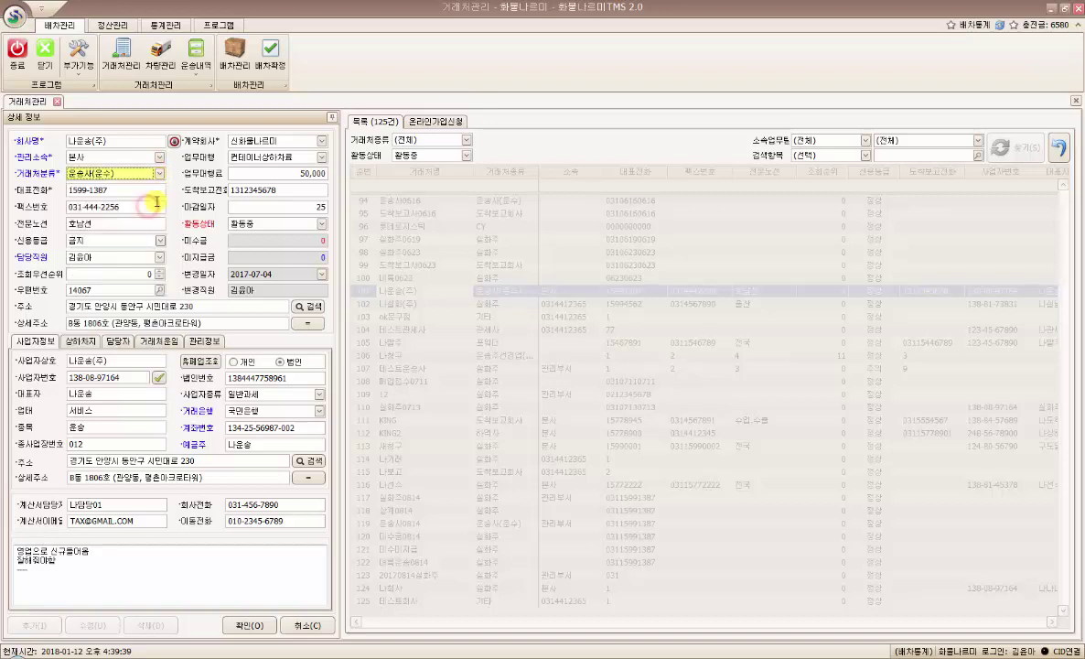
- Try 도착보고 as 업무대행, then restore 컨테이너상하차료
click(322, 157)
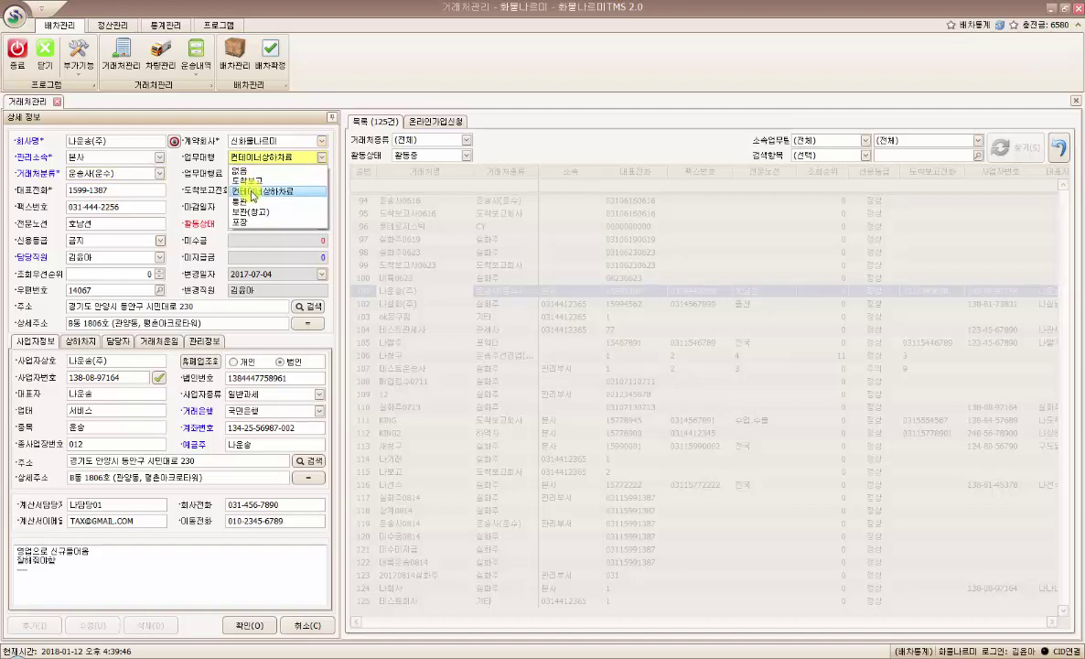
click(245, 180)
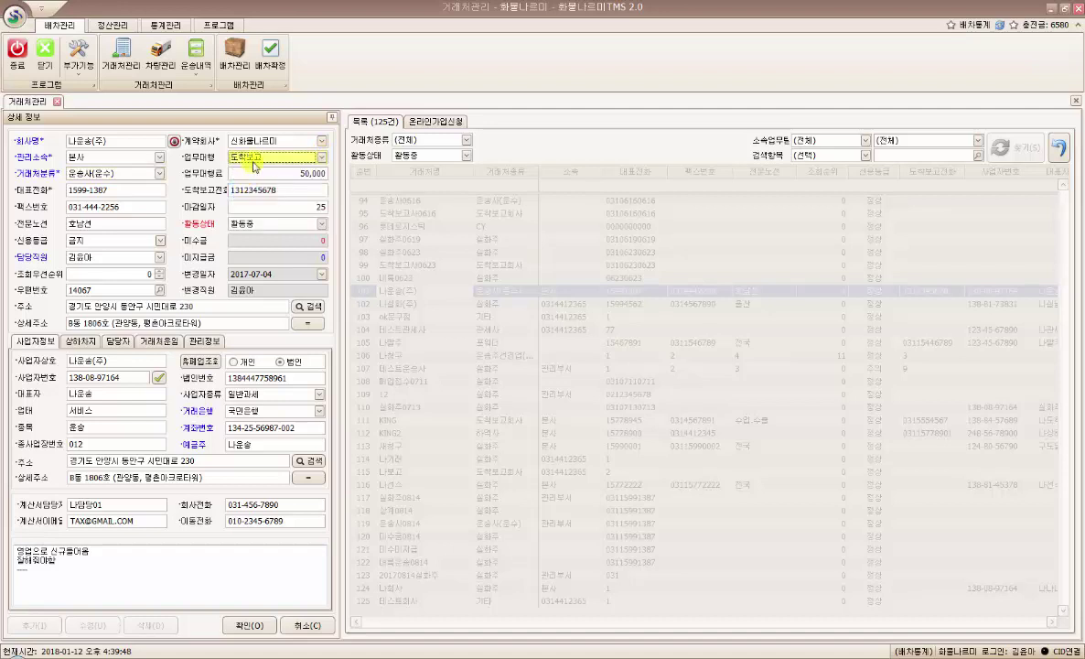
click(259, 156)
click(272, 196)
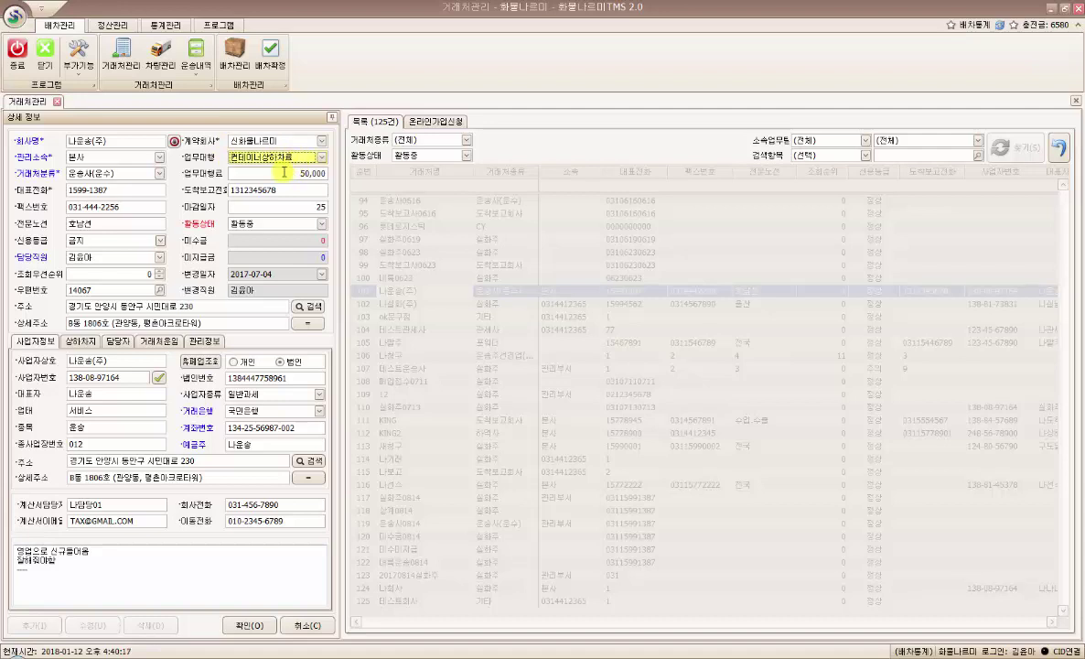
click(311, 174)
drag(311, 177, 323, 174)
click(323, 174)
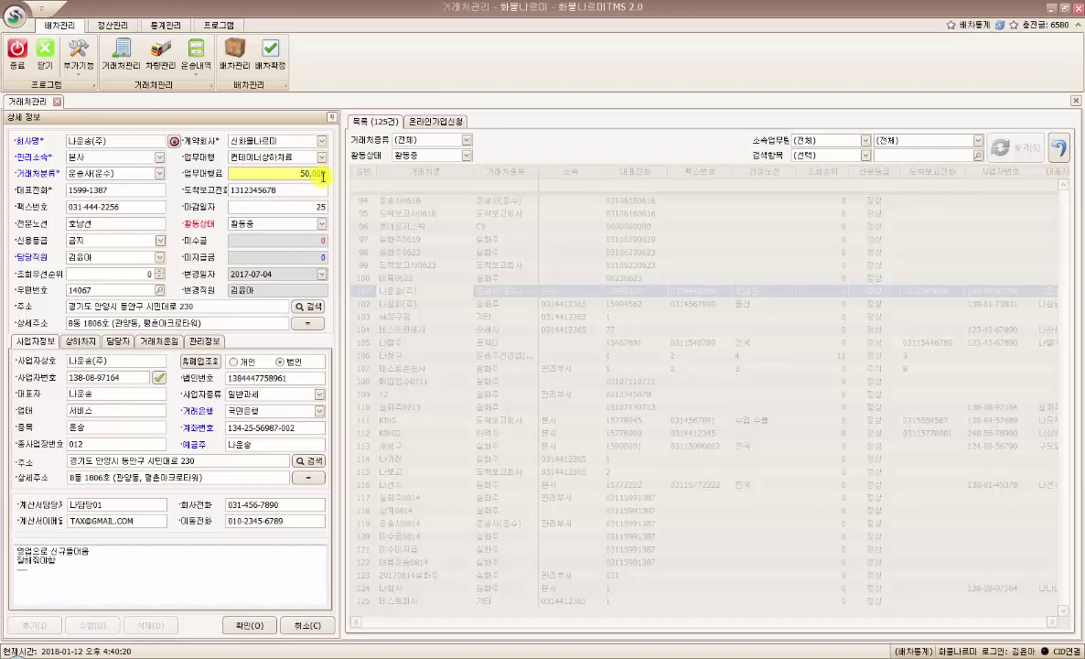
click(320, 157)
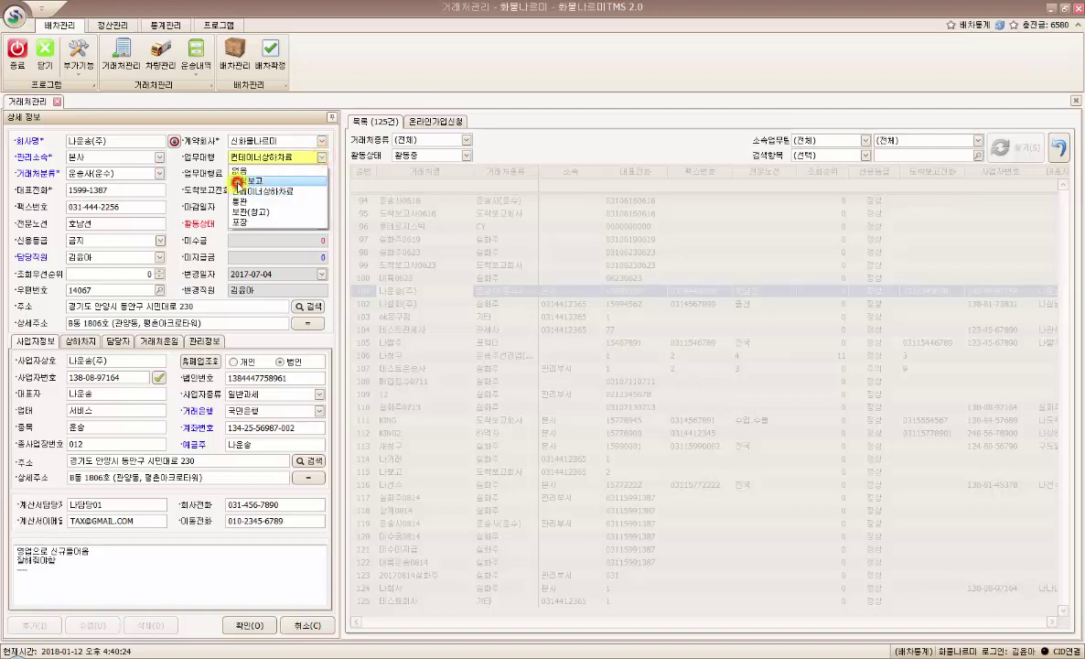
click(236, 182)
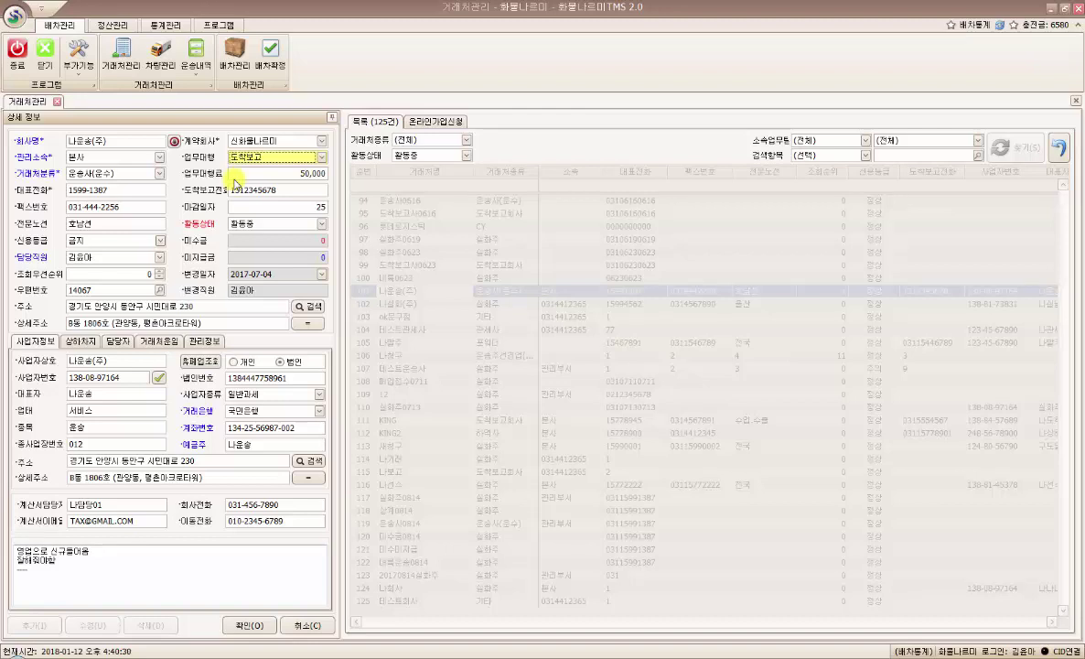
click(240, 156)
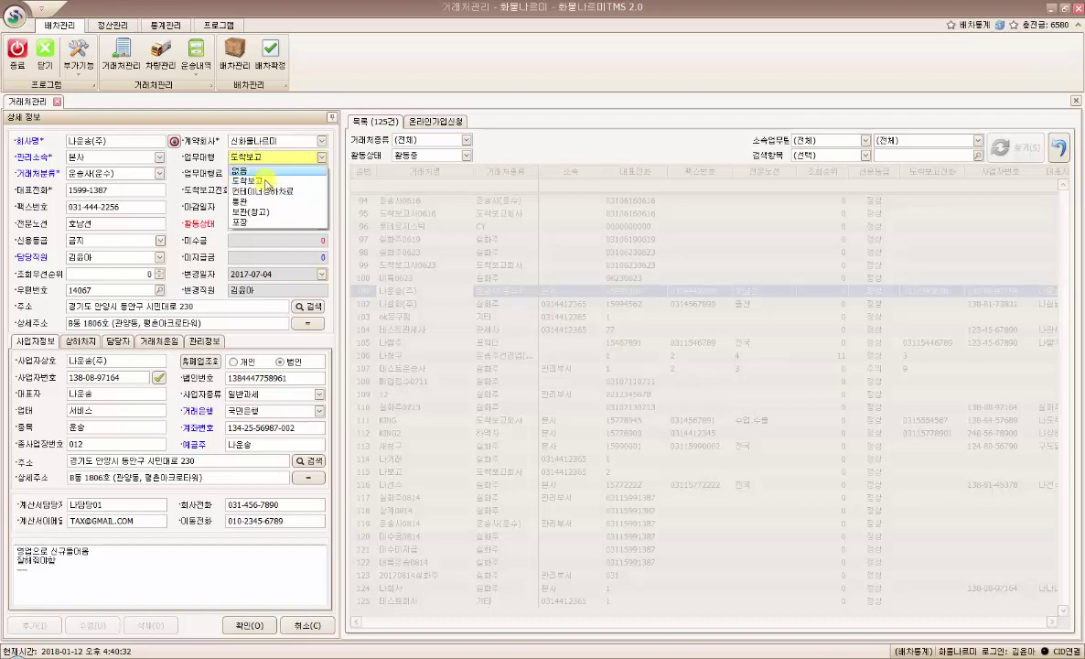
click(278, 190)
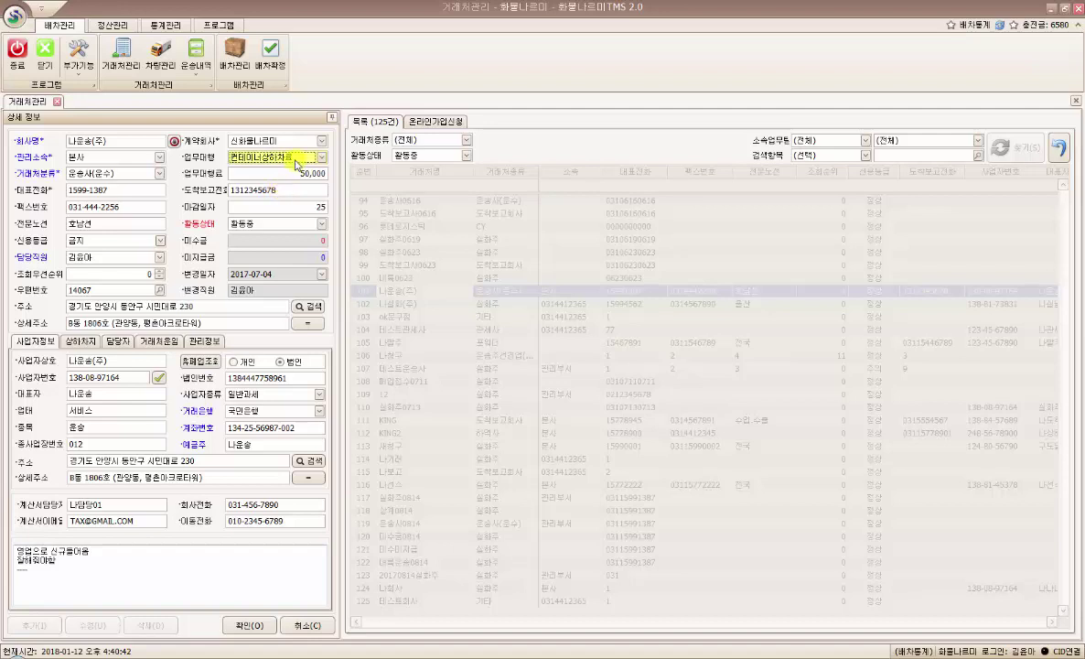
click(276, 173)
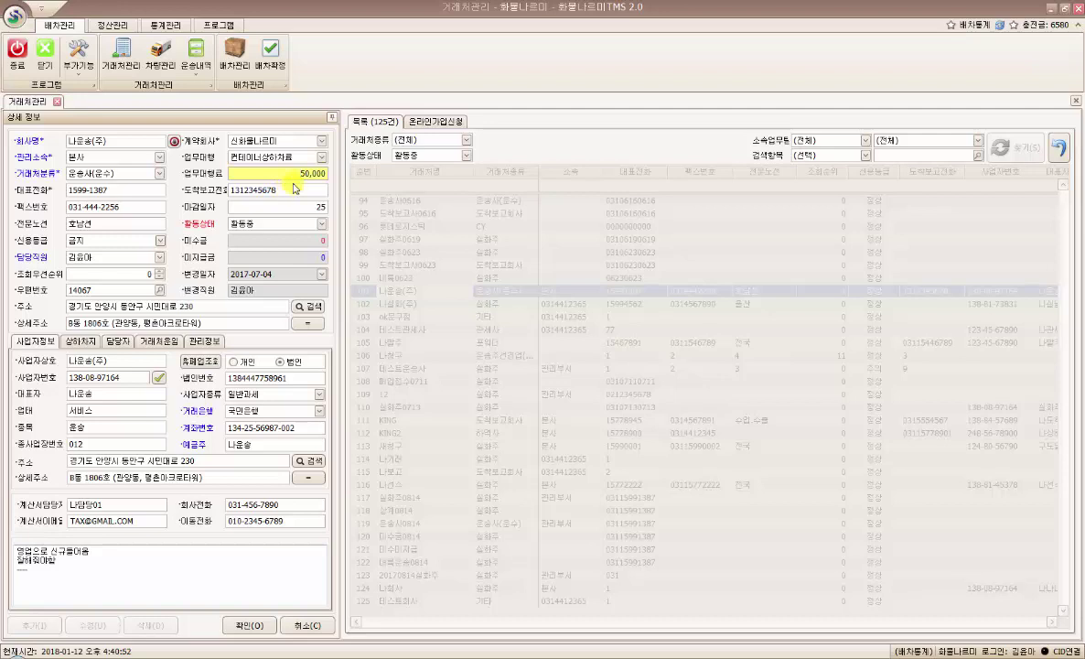
click(285, 189)
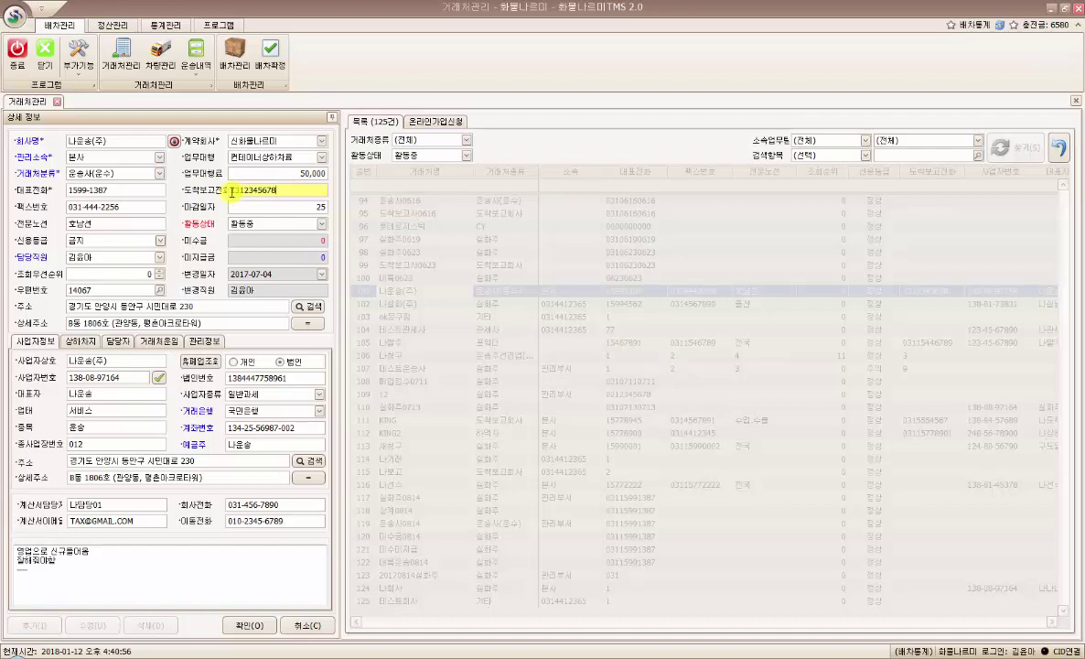
drag(229, 190, 309, 194)
click(311, 192)
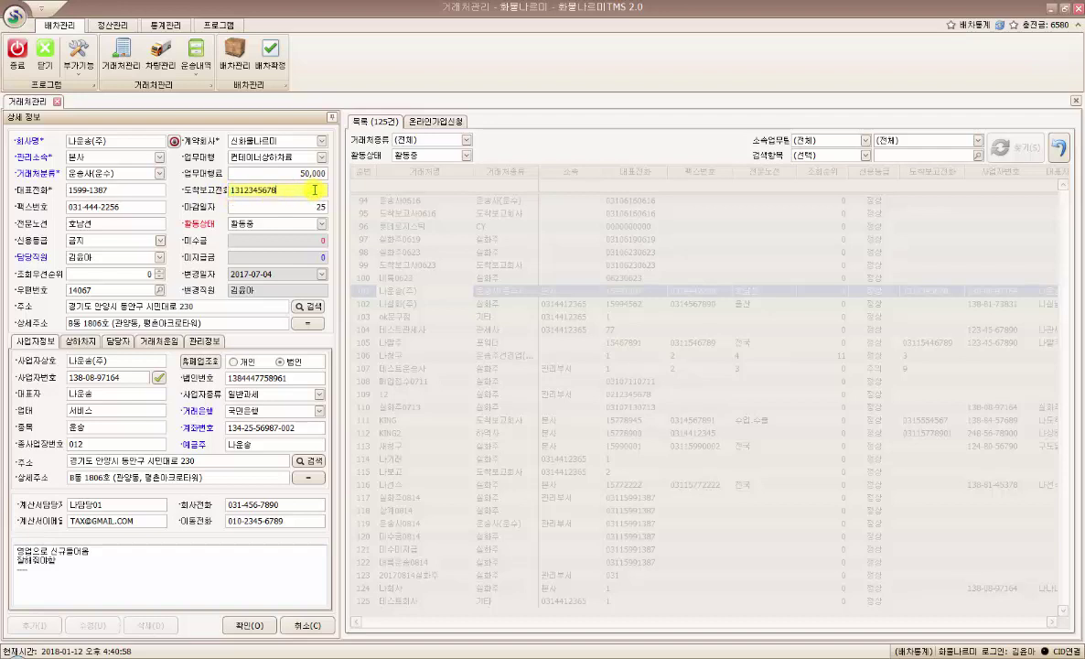
click(294, 205)
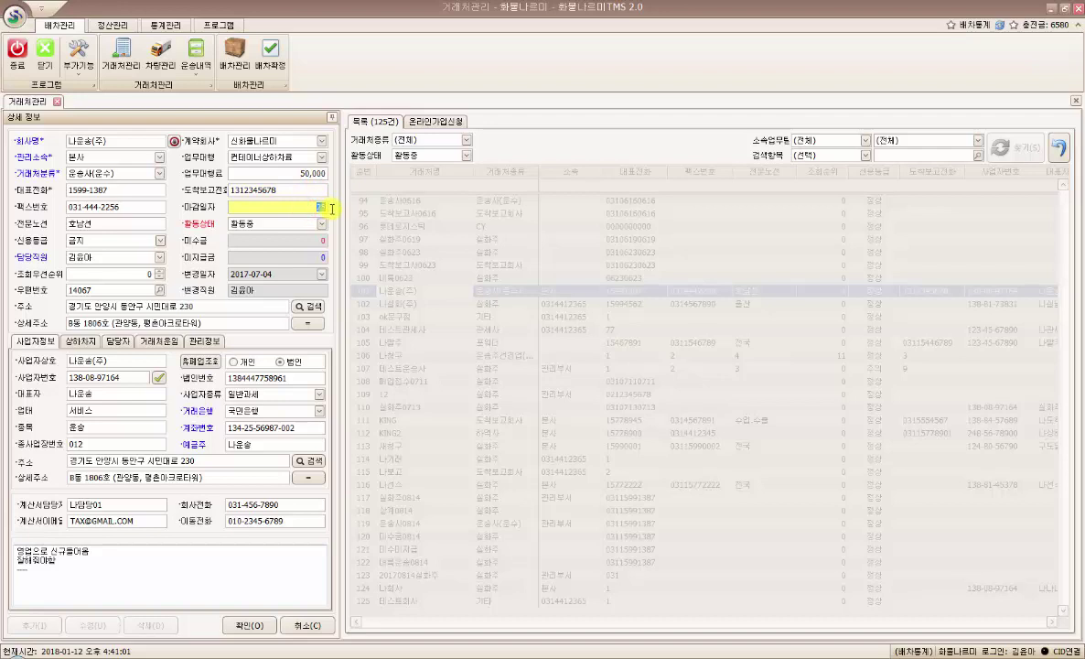
click(297, 209)
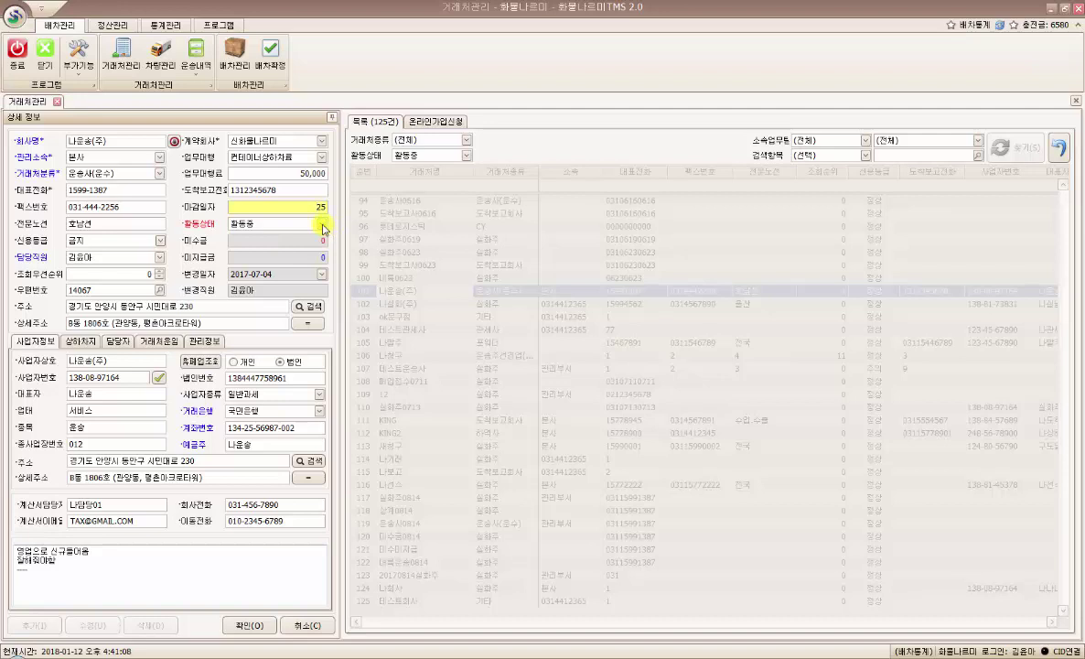
click(465, 155)
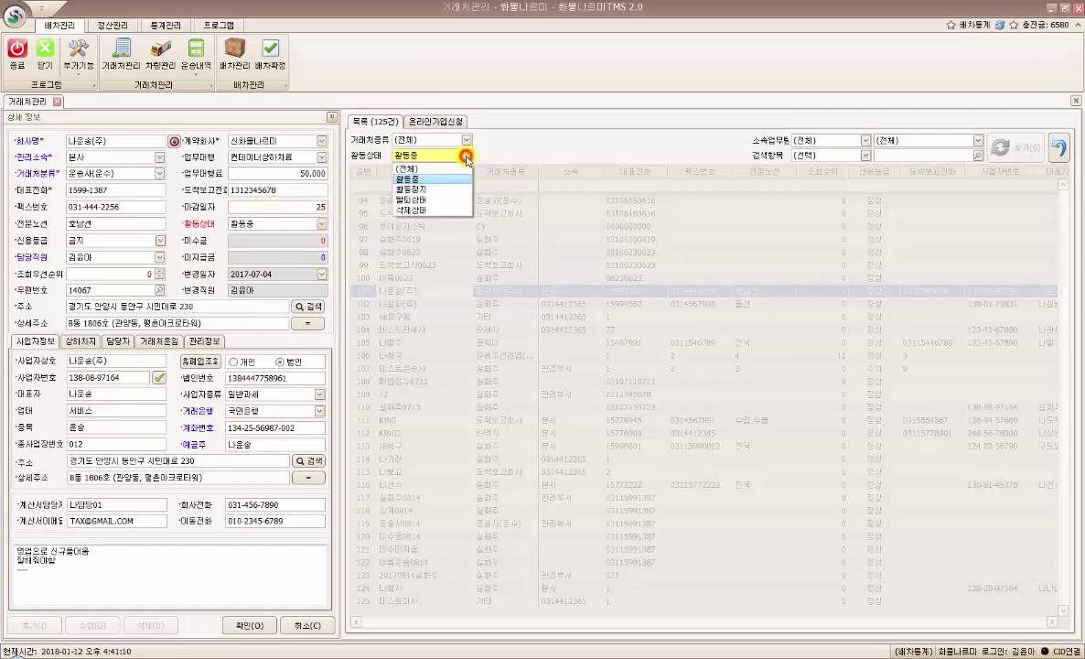
click(466, 157)
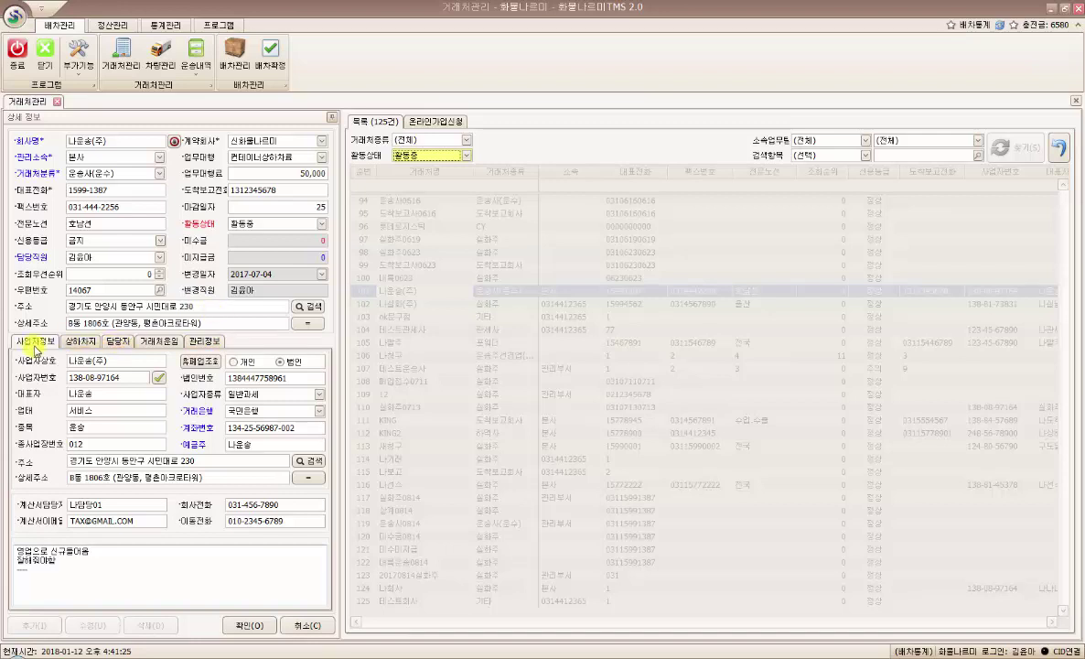
drag(137, 361, 70, 360)
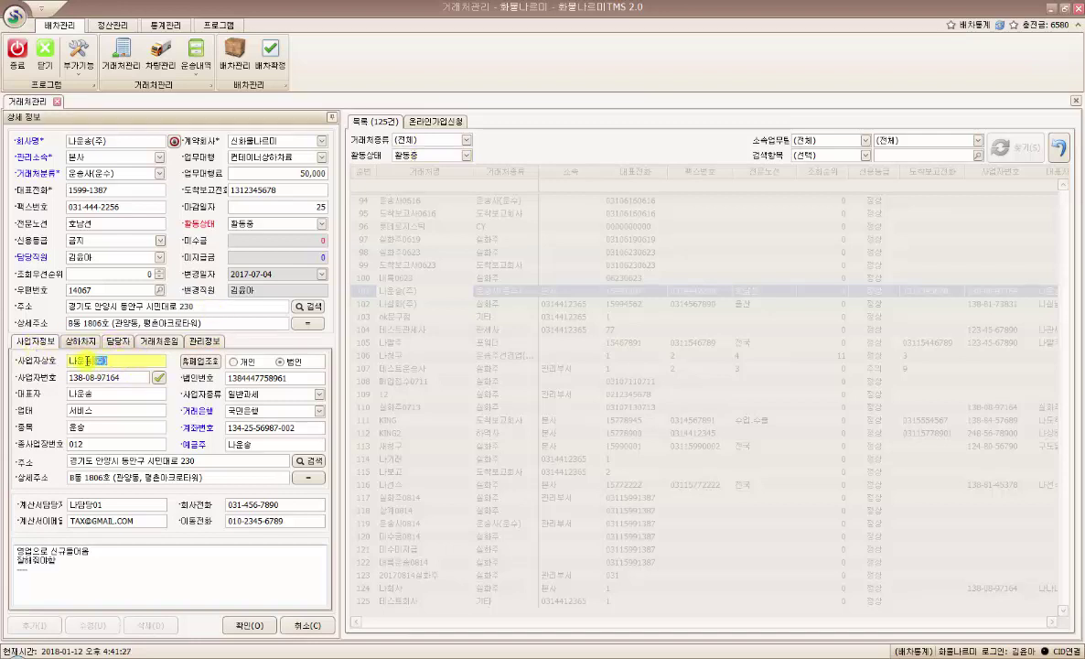
drag(126, 142, 53, 144)
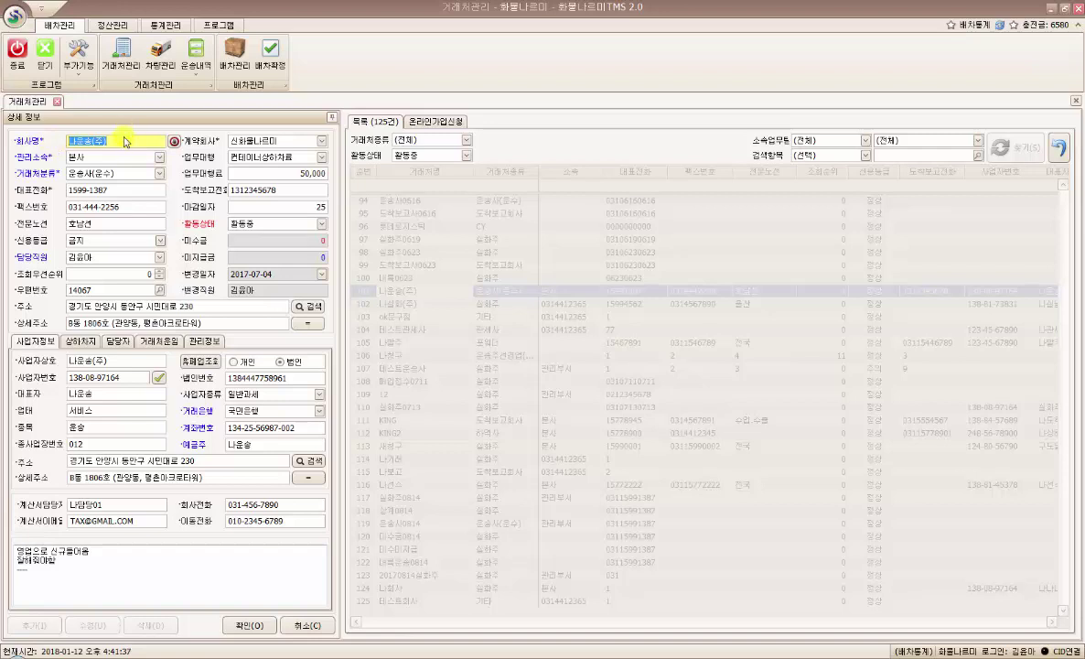
click(117, 138)
click(123, 361)
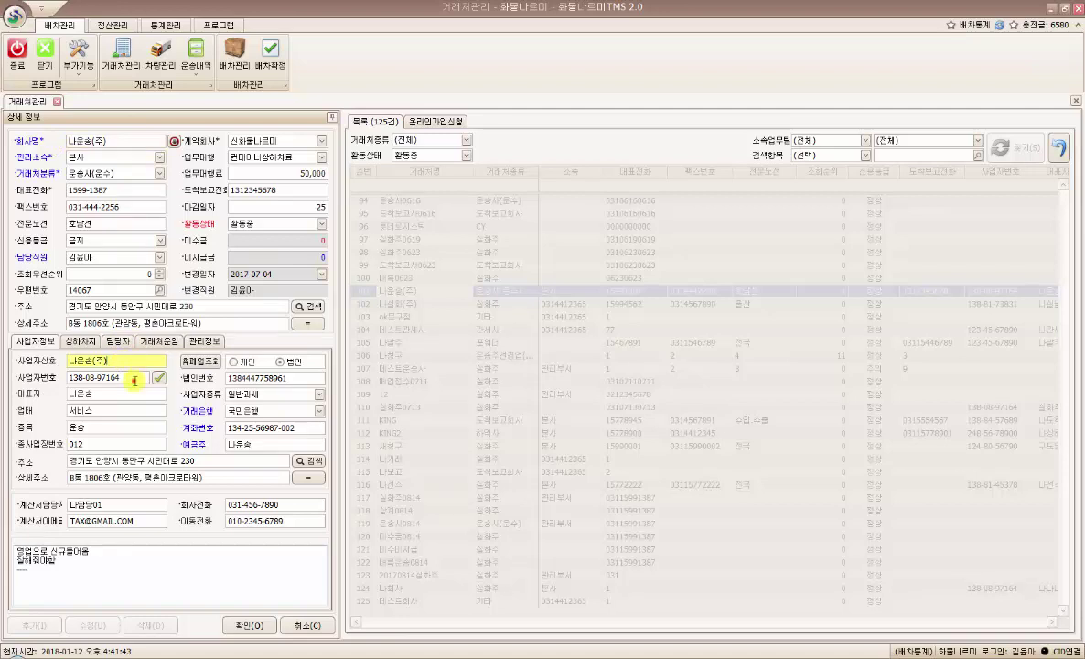
click(117, 377)
click(110, 410)
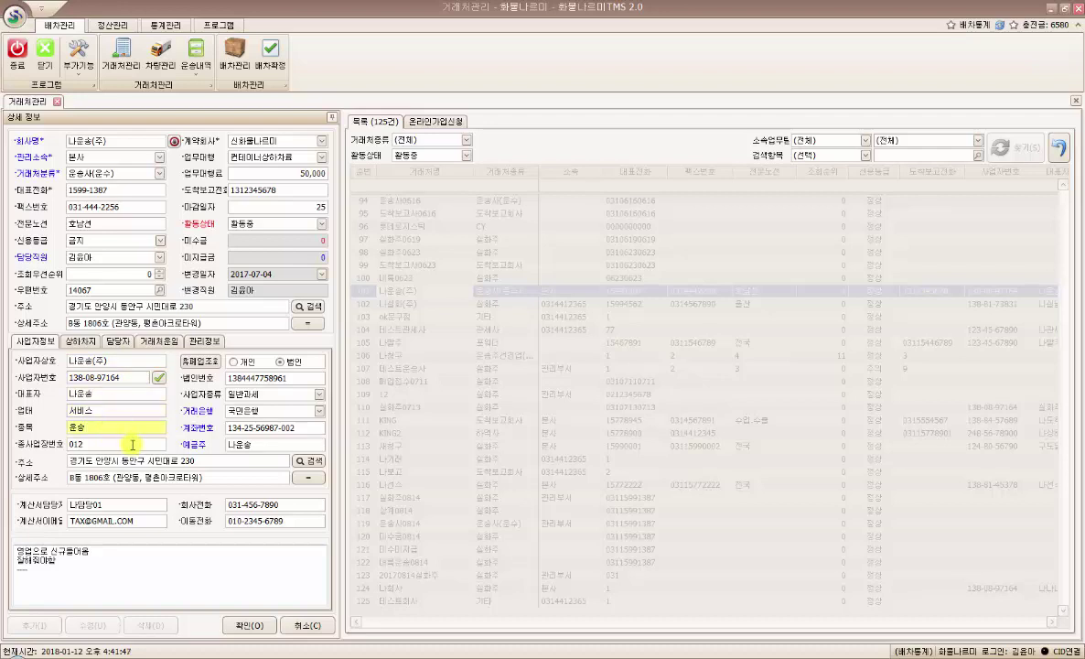
click(132, 443)
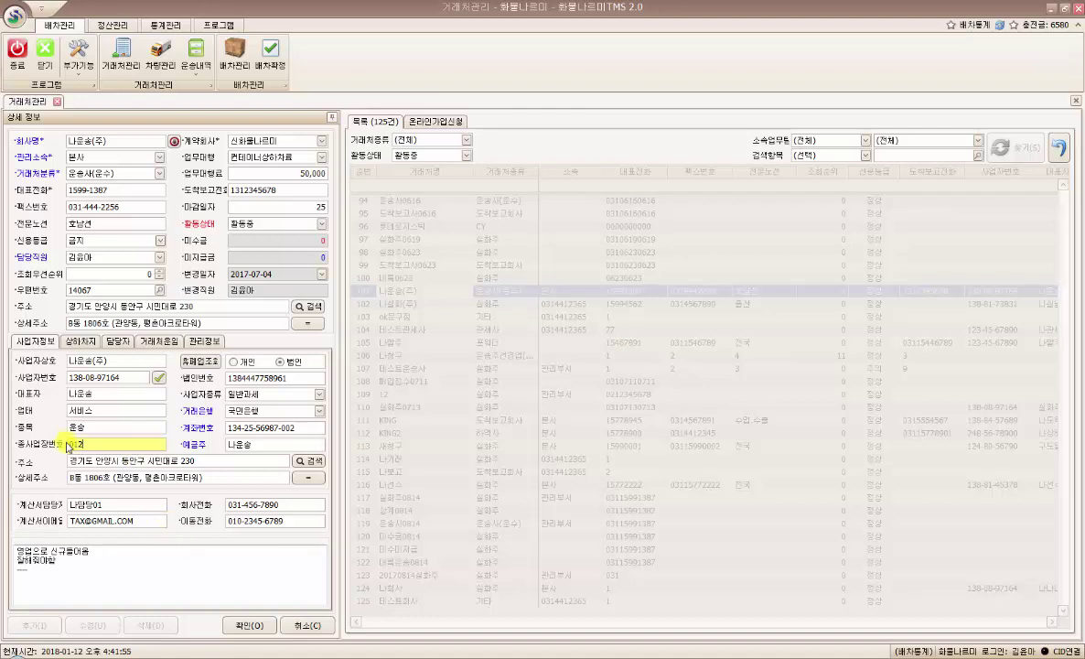
click(116, 447)
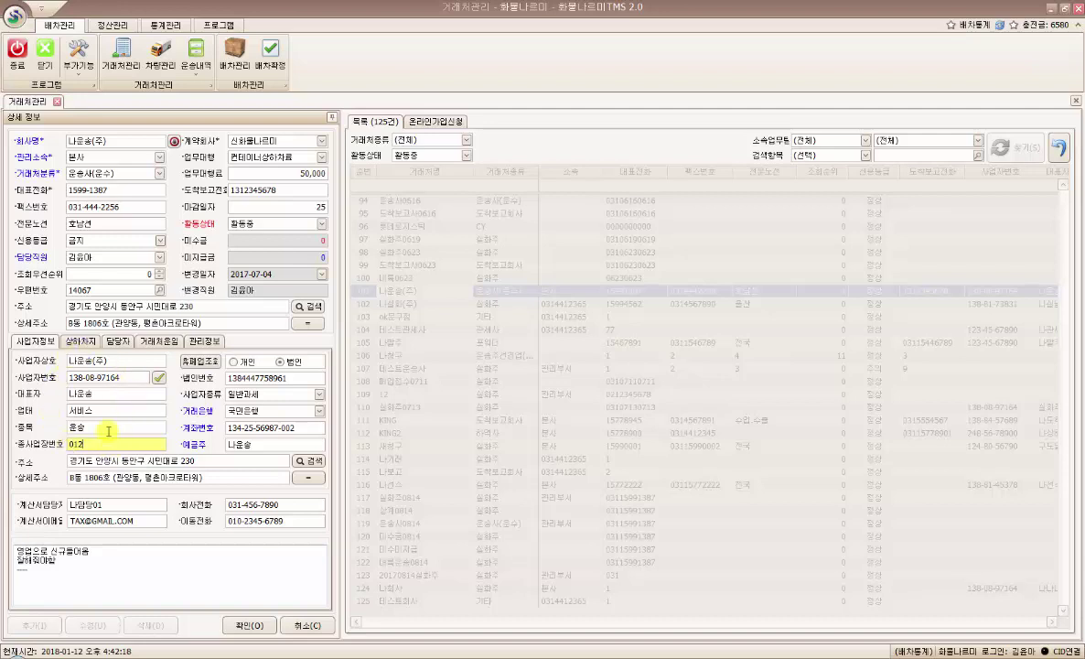
click(250, 461)
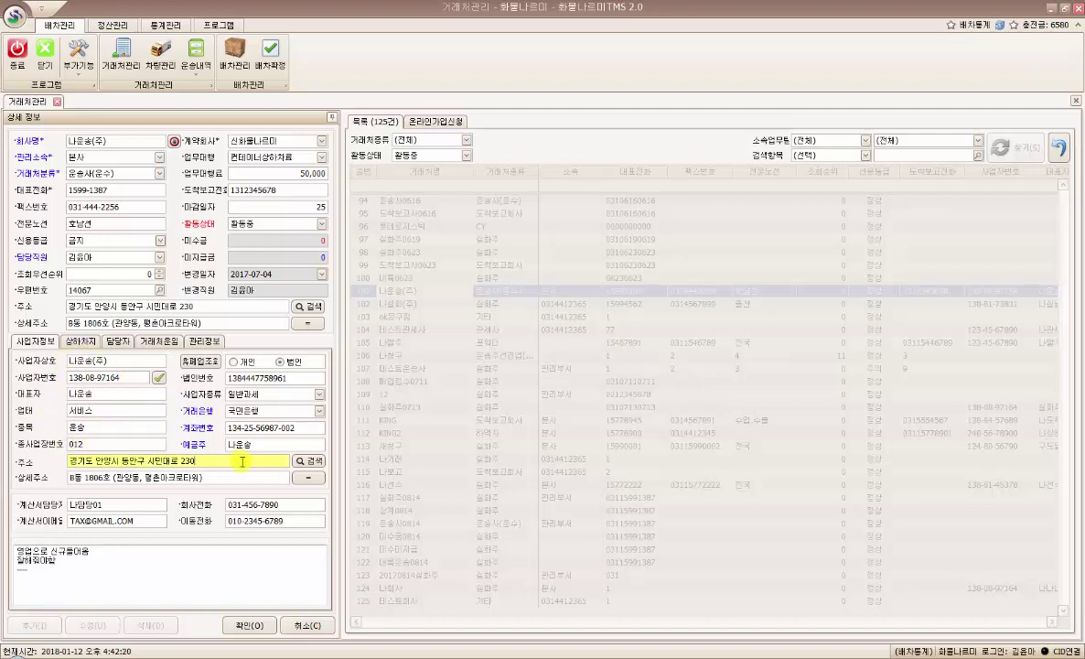
click(246, 475)
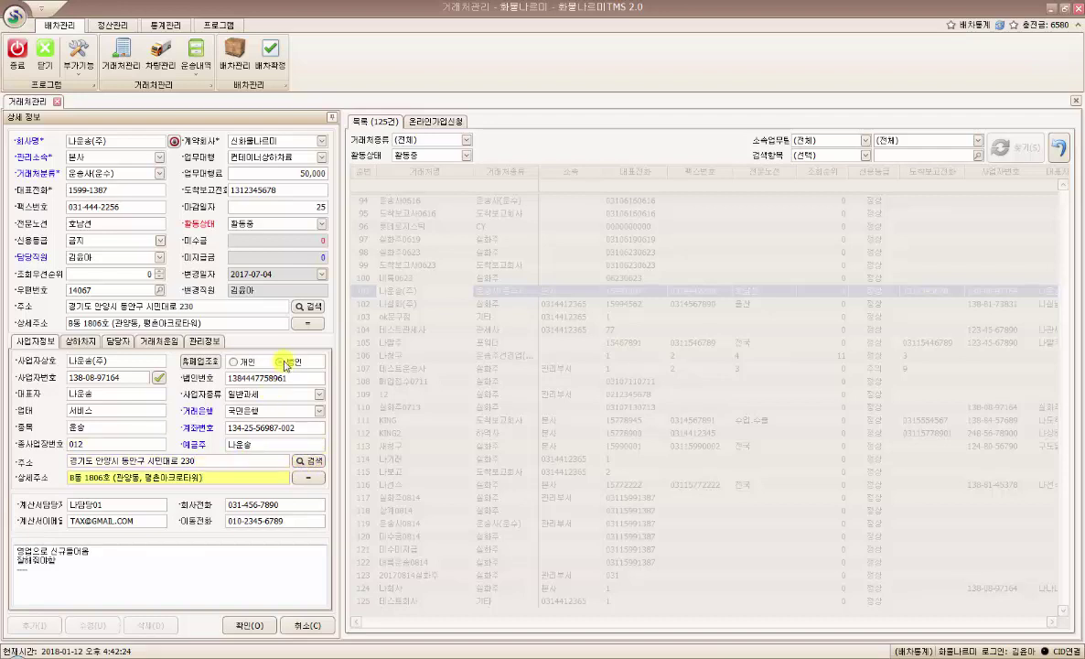
click(299, 379)
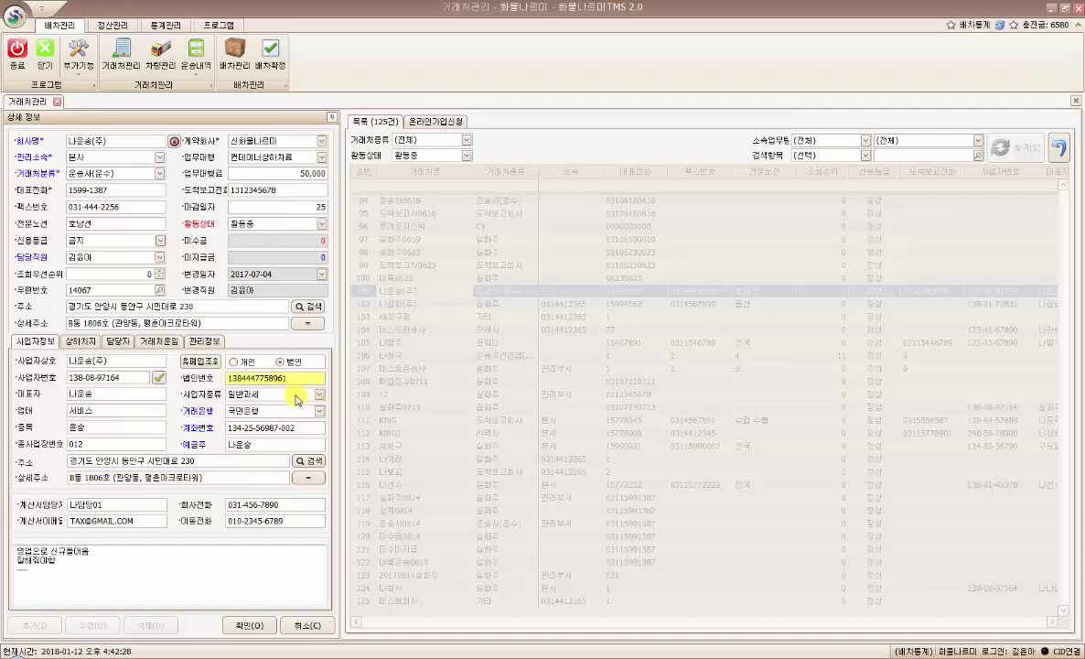
click(294, 395)
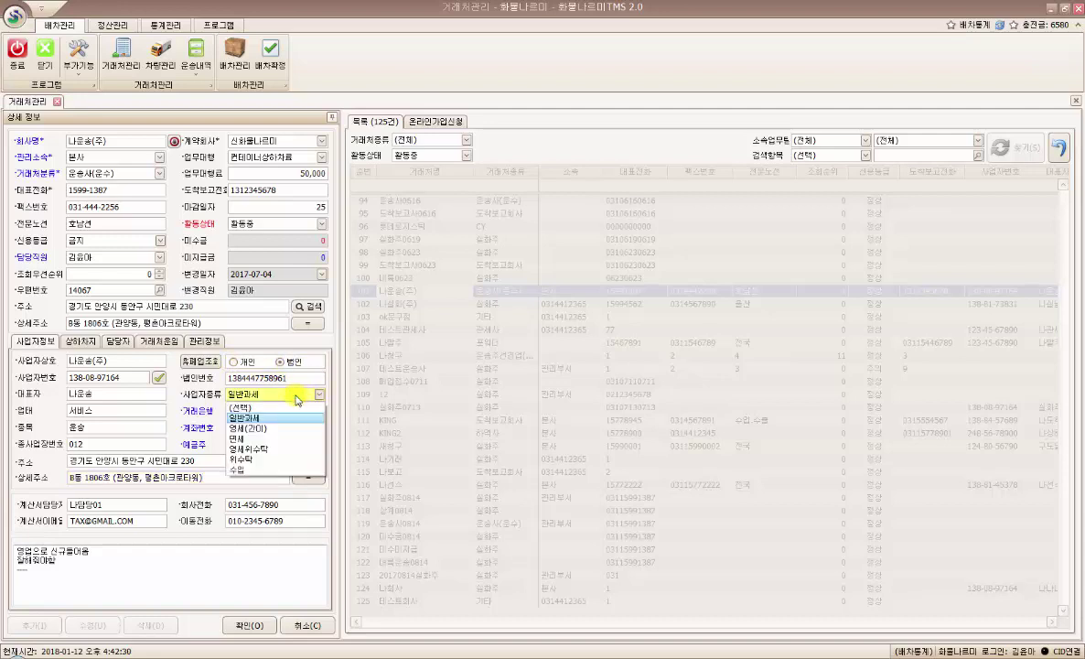
click(298, 399)
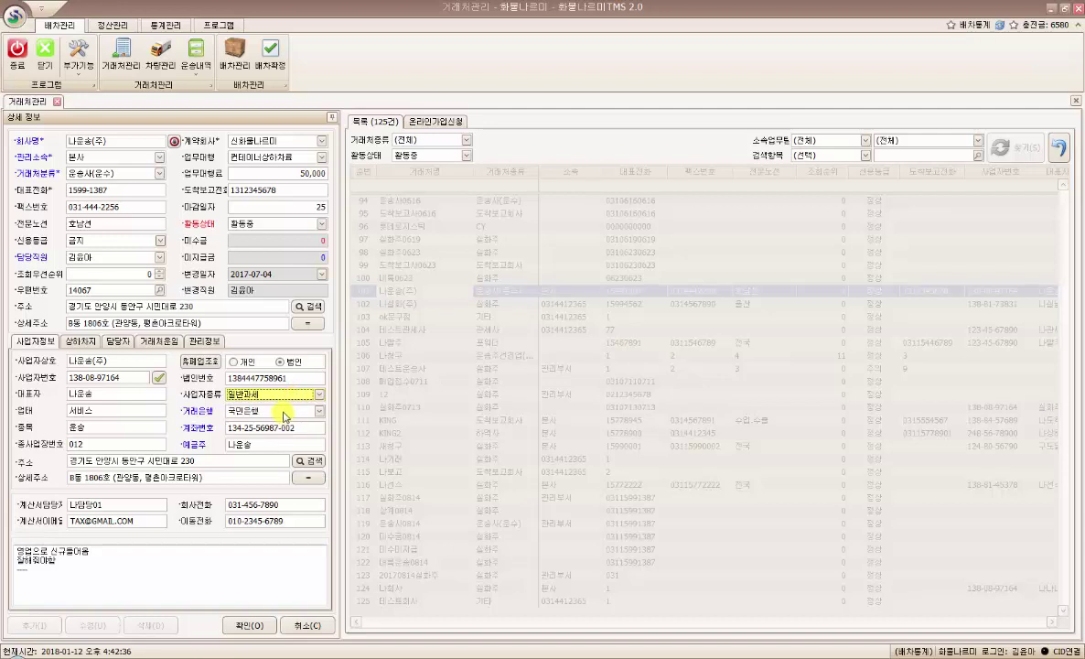
click(291, 427)
click(262, 446)
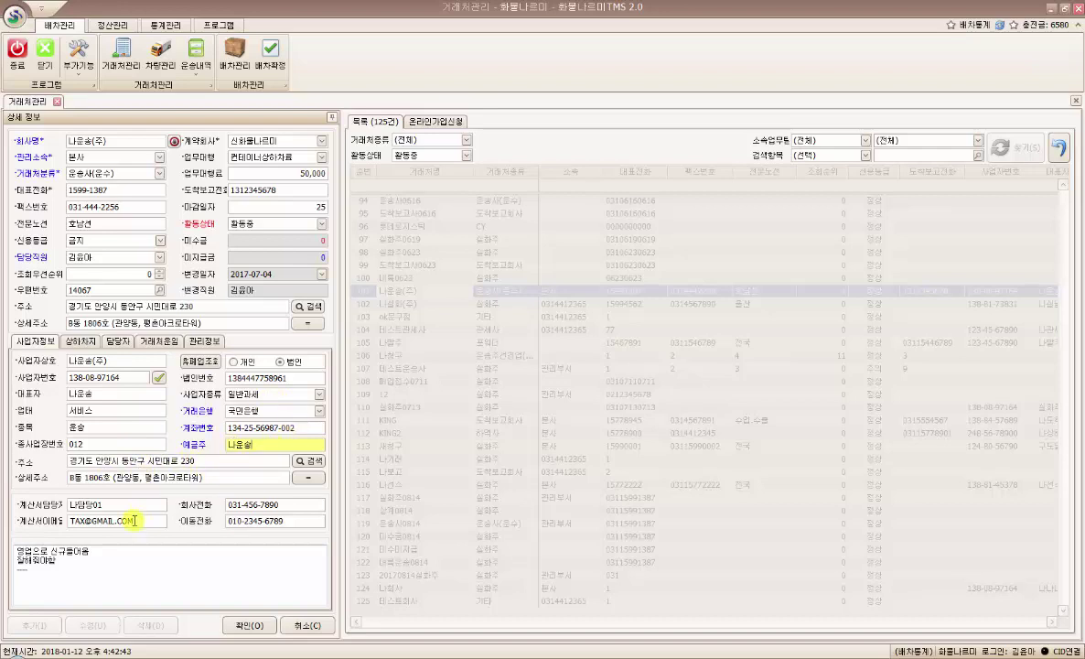
click(141, 504)
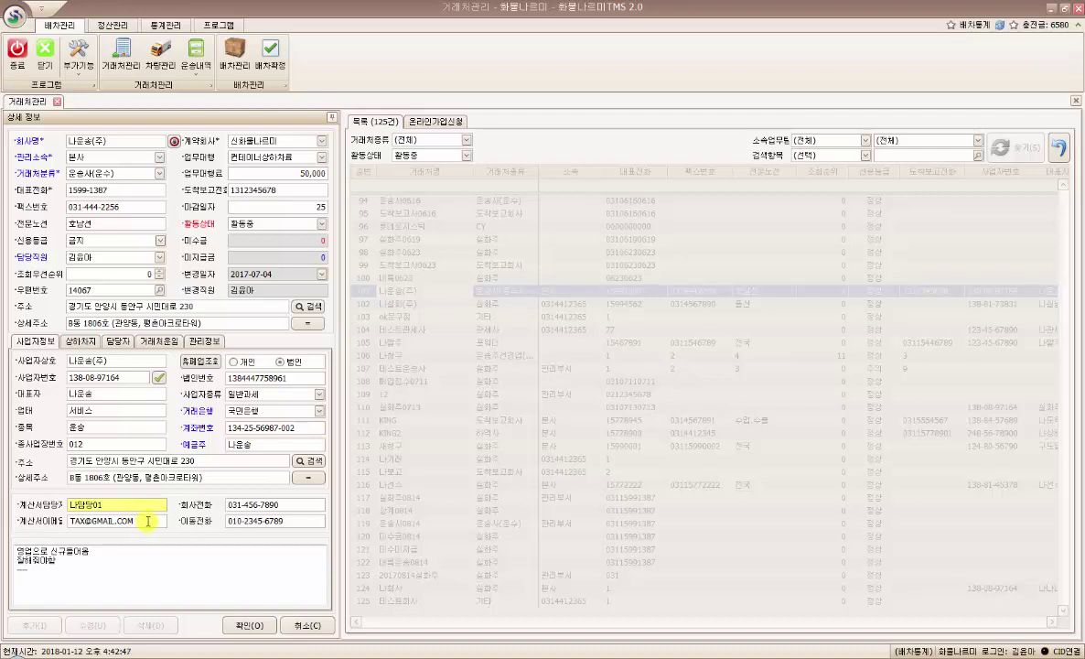
click(143, 517)
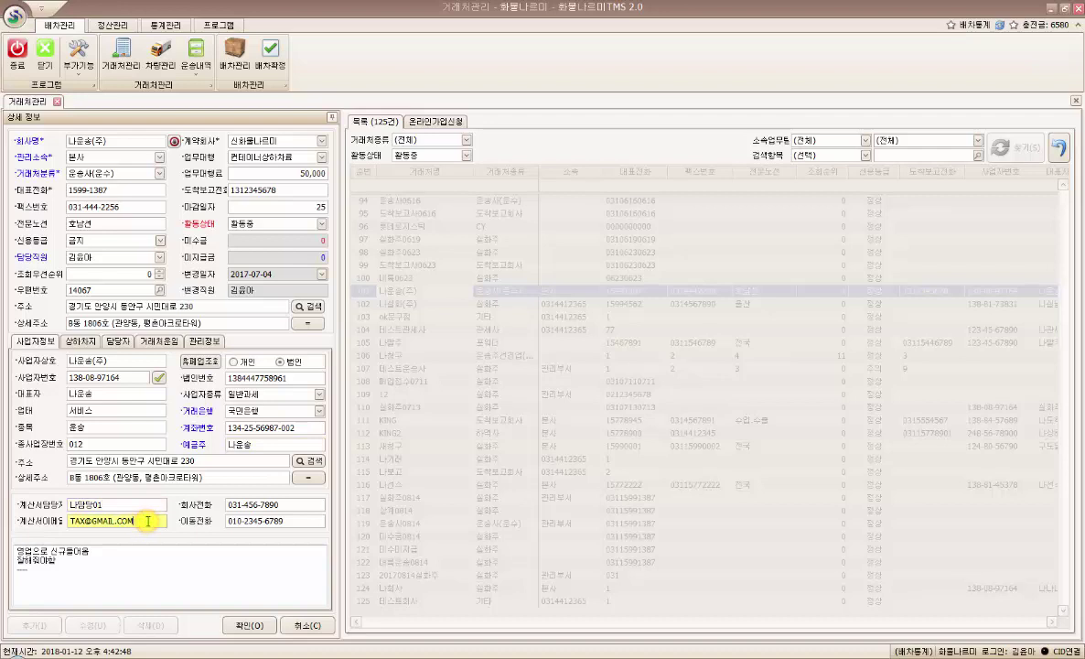
click(302, 520)
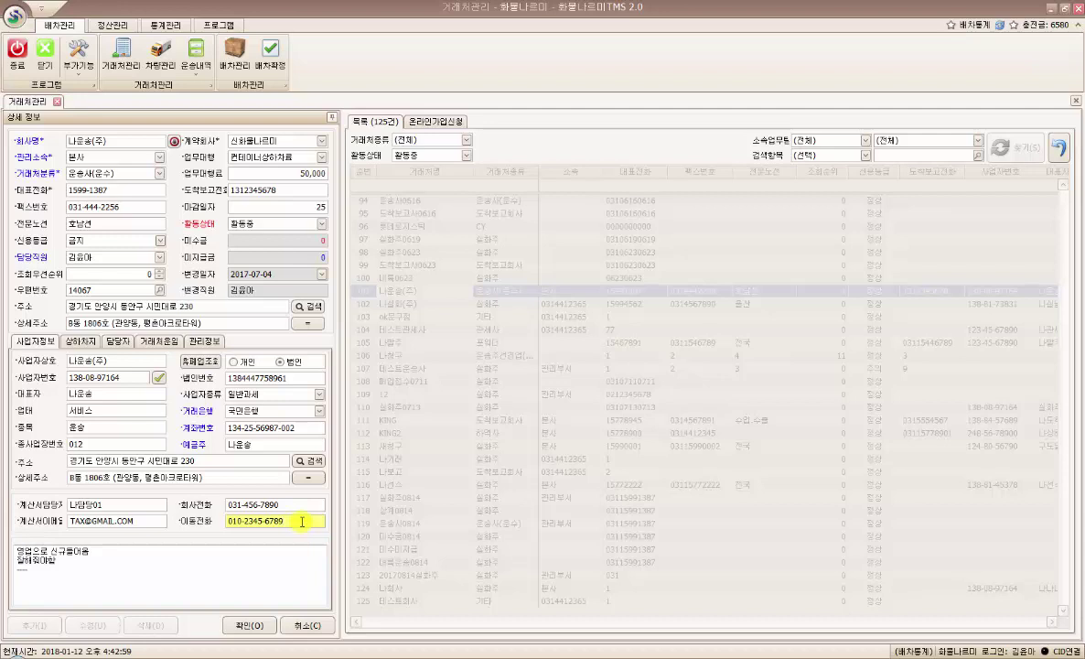
click(152, 521)
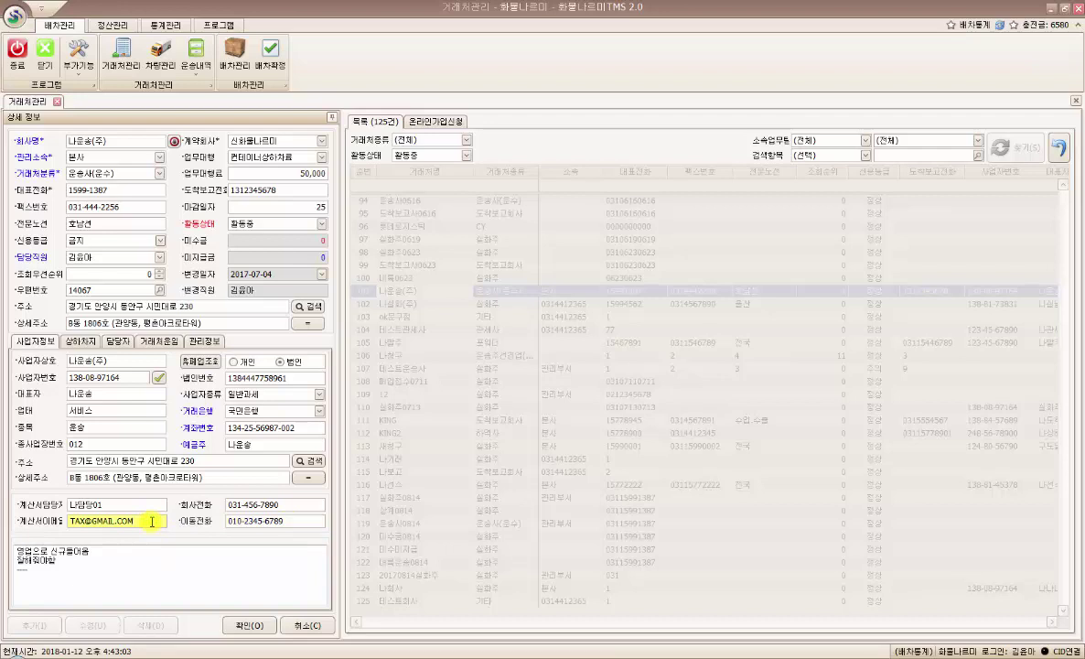
drag(151, 521, 53, 522)
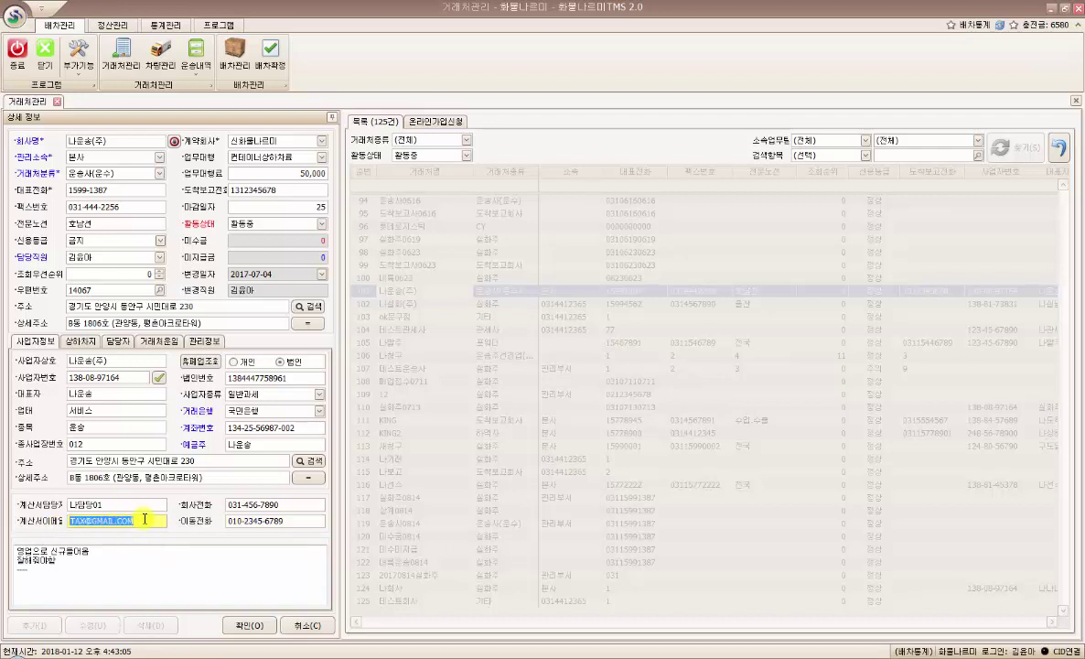
click(145, 519)
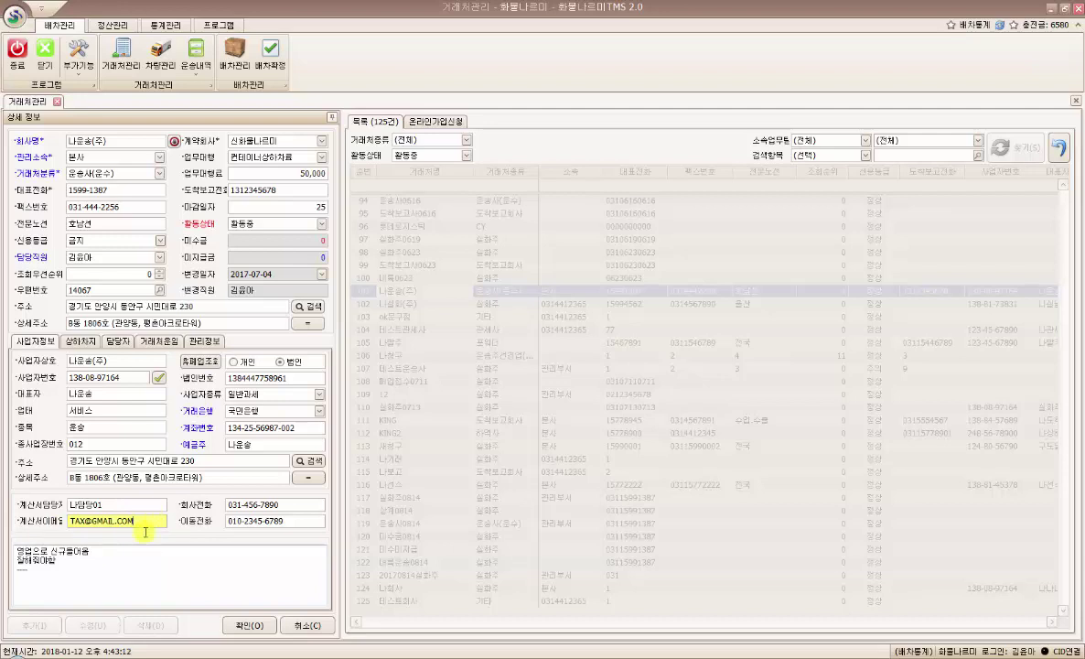
drag(16, 551, 127, 583)
click(162, 587)
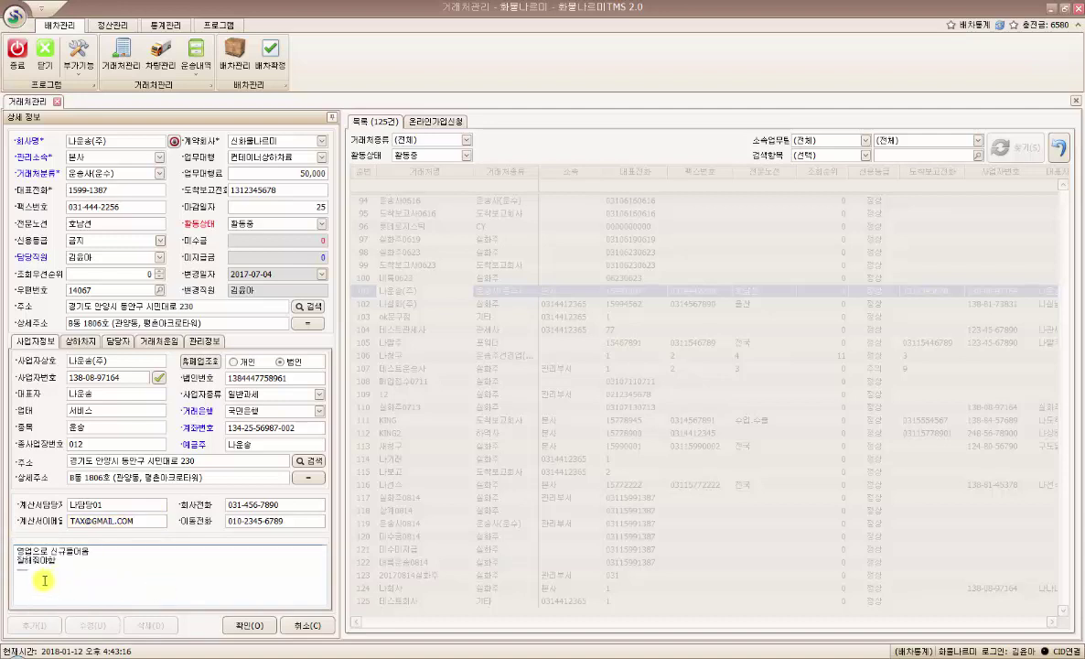
drag(36, 577, 12, 553)
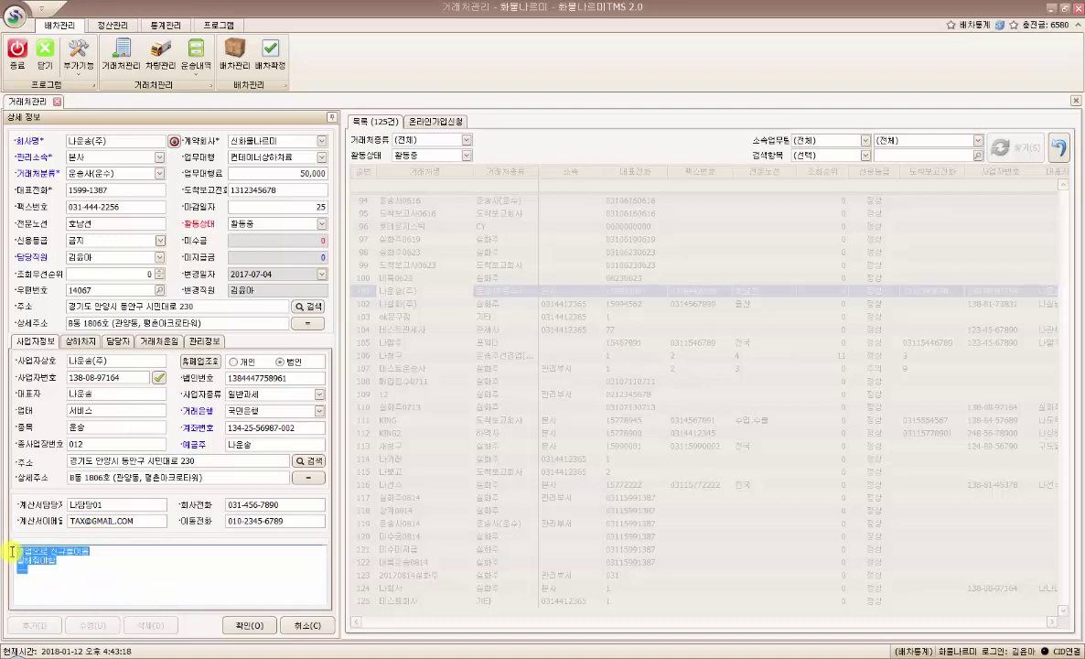
click(57, 577)
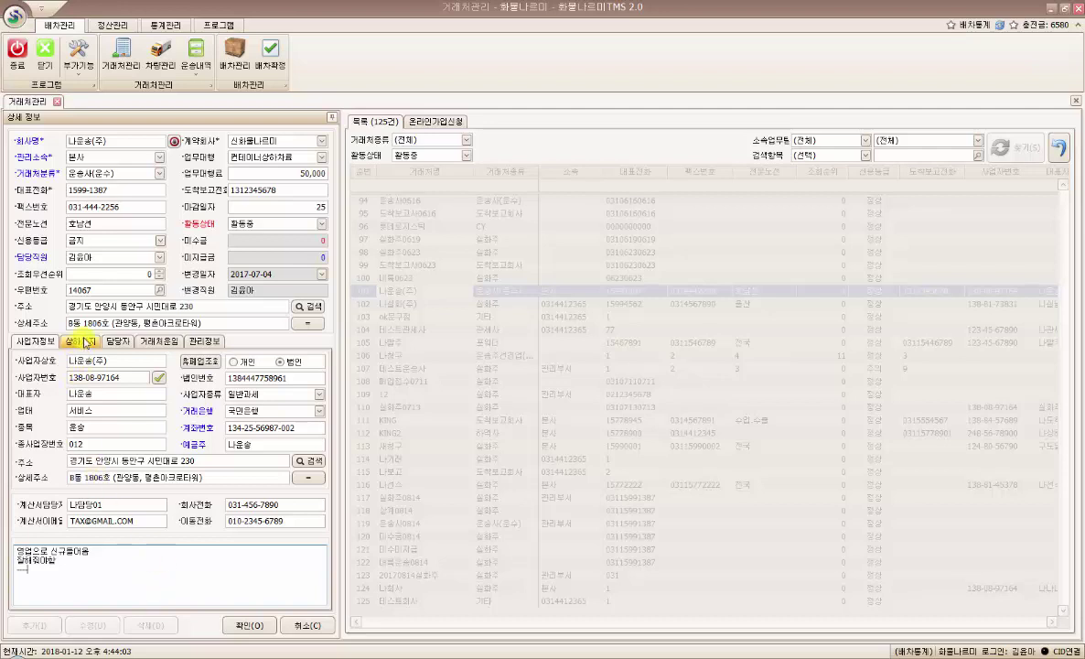
click(84, 341)
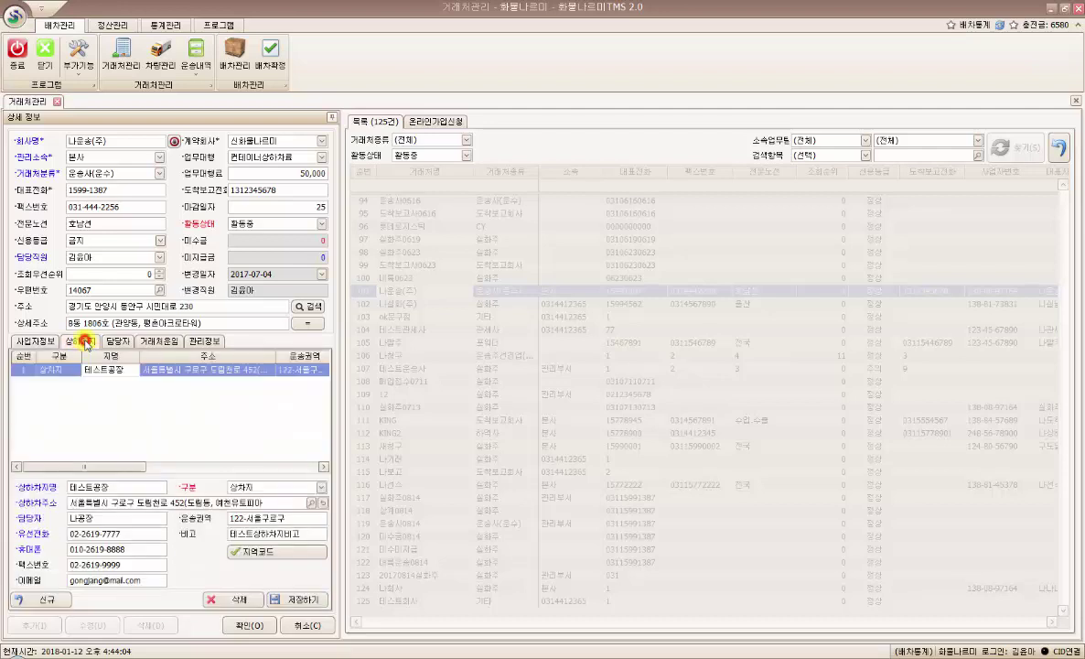
click(30, 343)
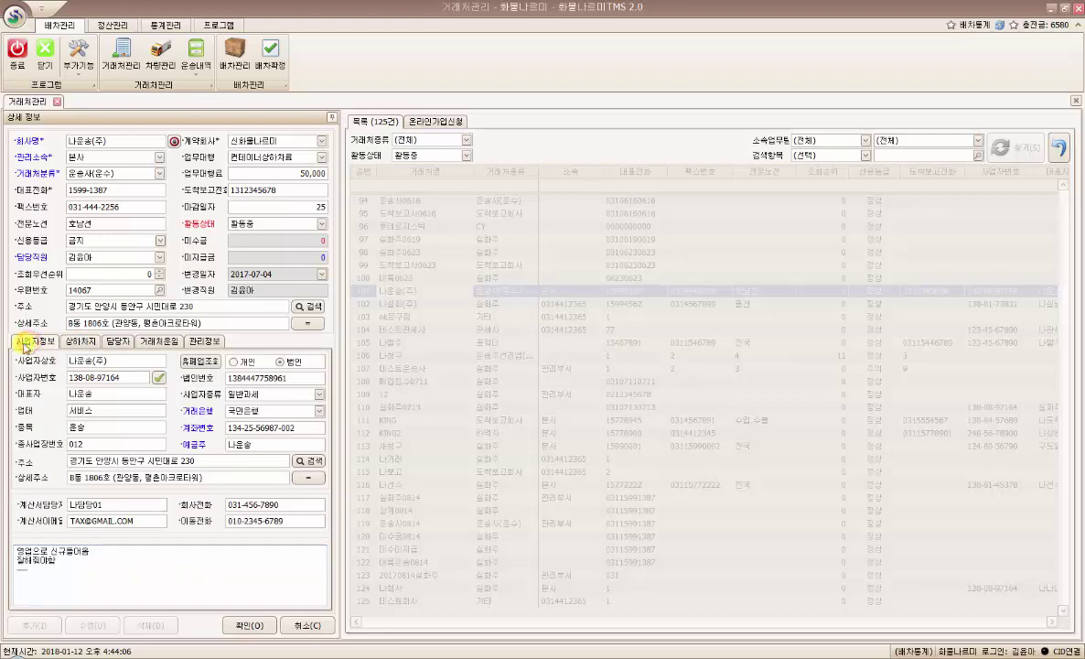
- Save the record past the duplicate 사업자번호 warning and verify the number as valid
click(249, 626)
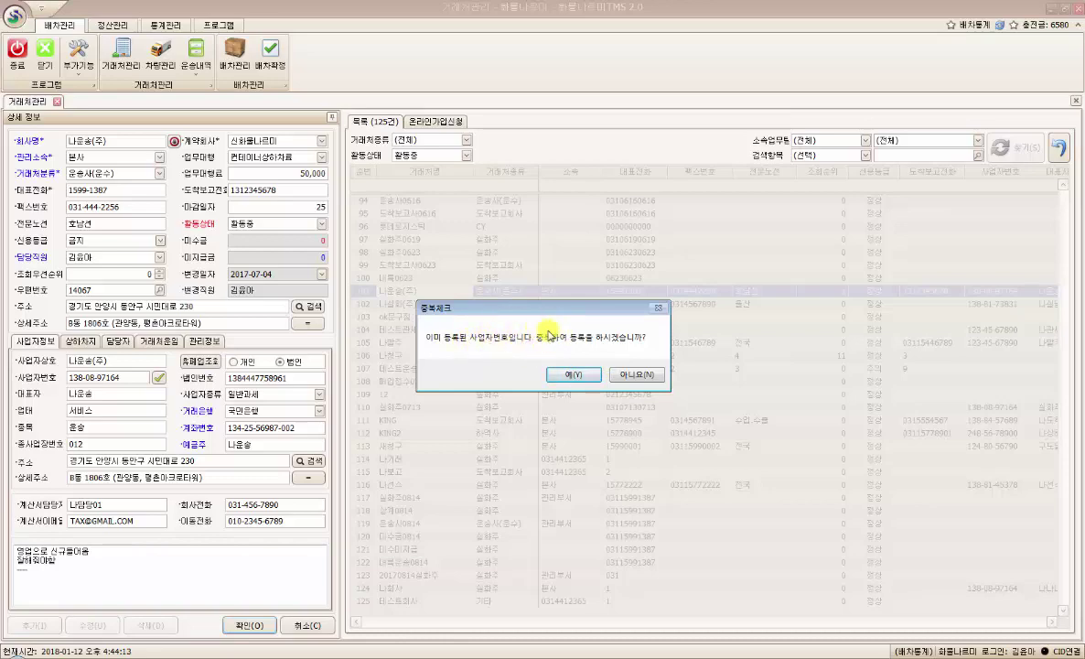
click(577, 375)
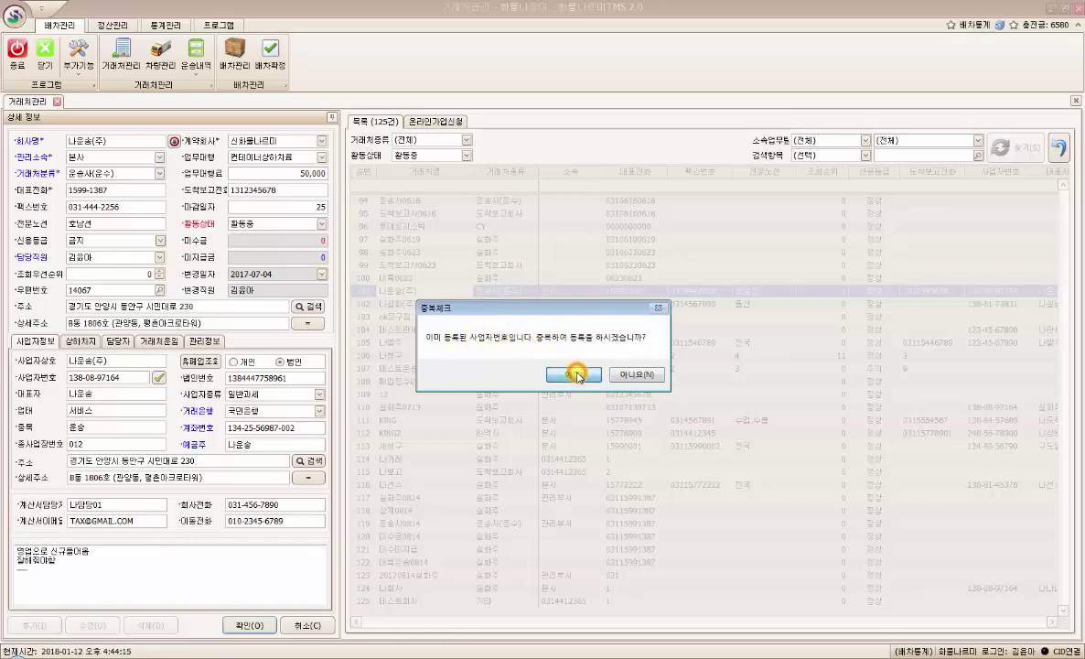
click(159, 378)
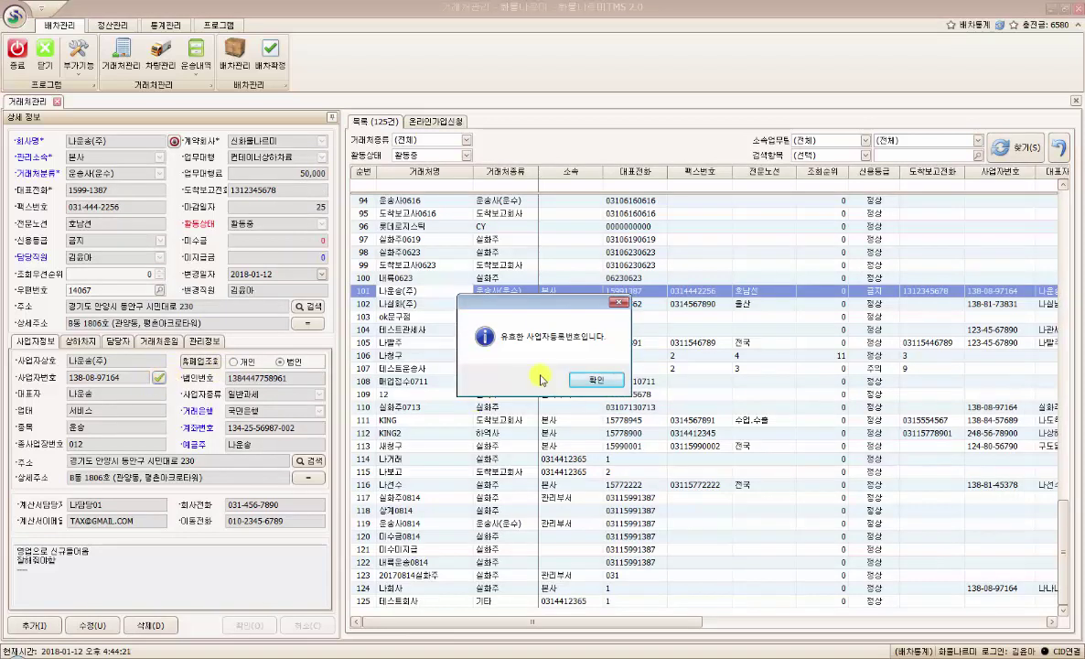
click(593, 382)
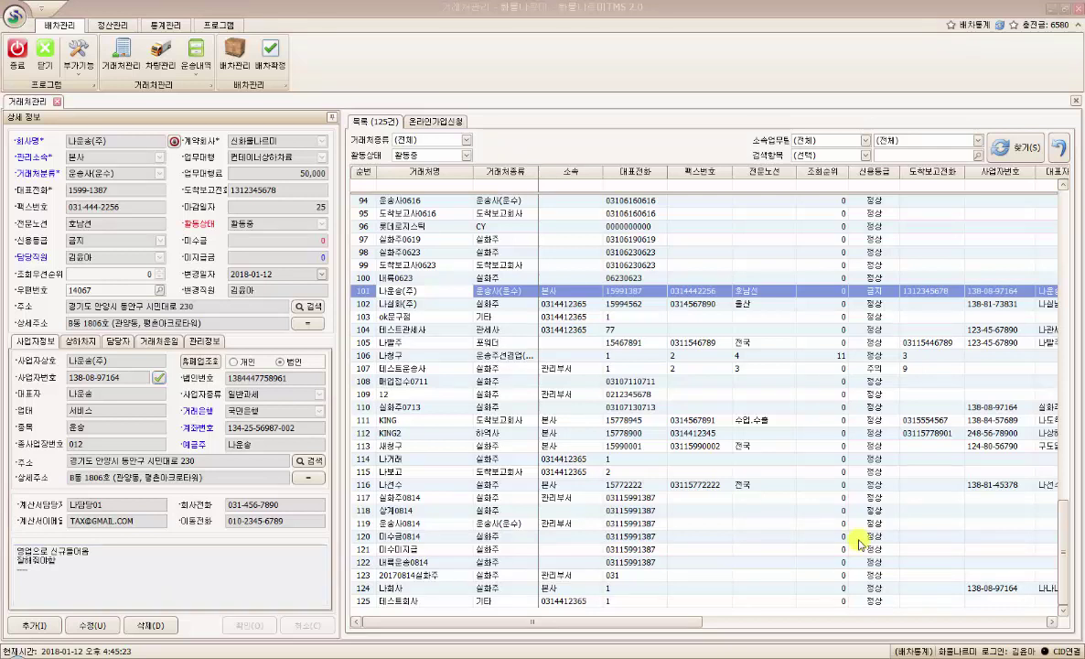
- Show the 상하차지 list and select the 테스트공장 site to check its name and address
click(80, 343)
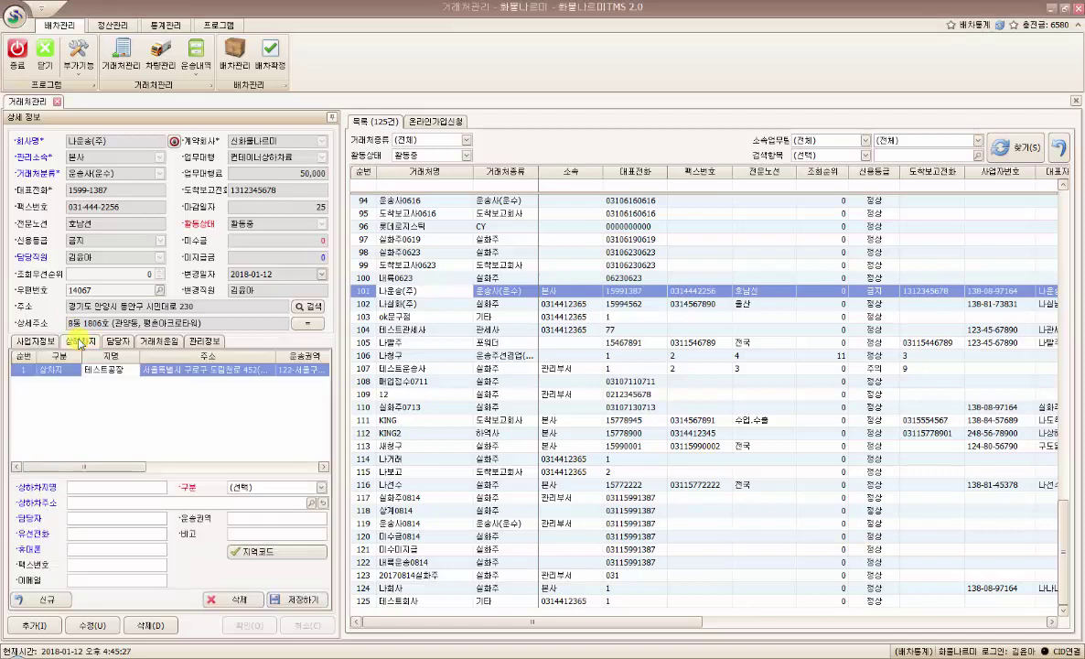
click(107, 369)
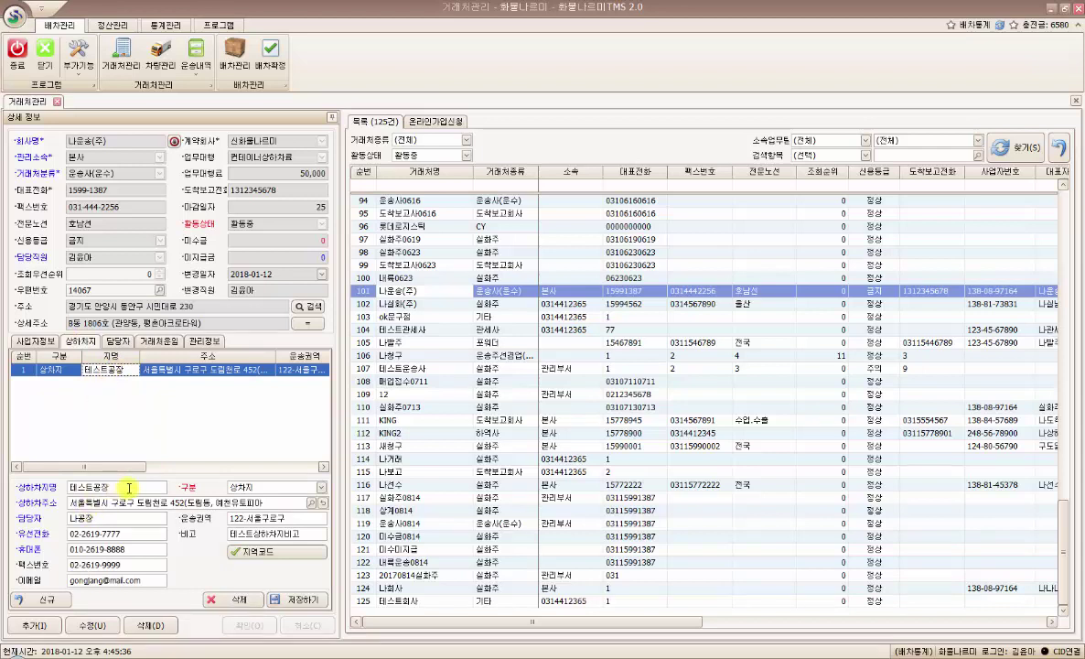
click(119, 487)
click(146, 503)
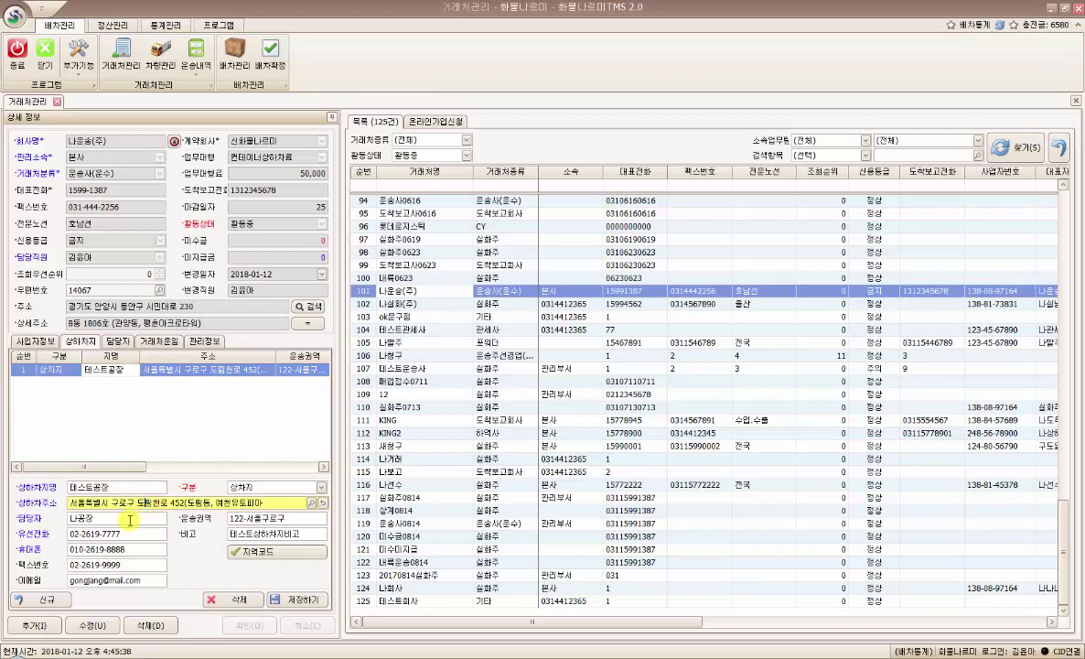
- Review 테스트공장's contact person, landline, mobile, fax and e-mail, then the site type list
click(131, 519)
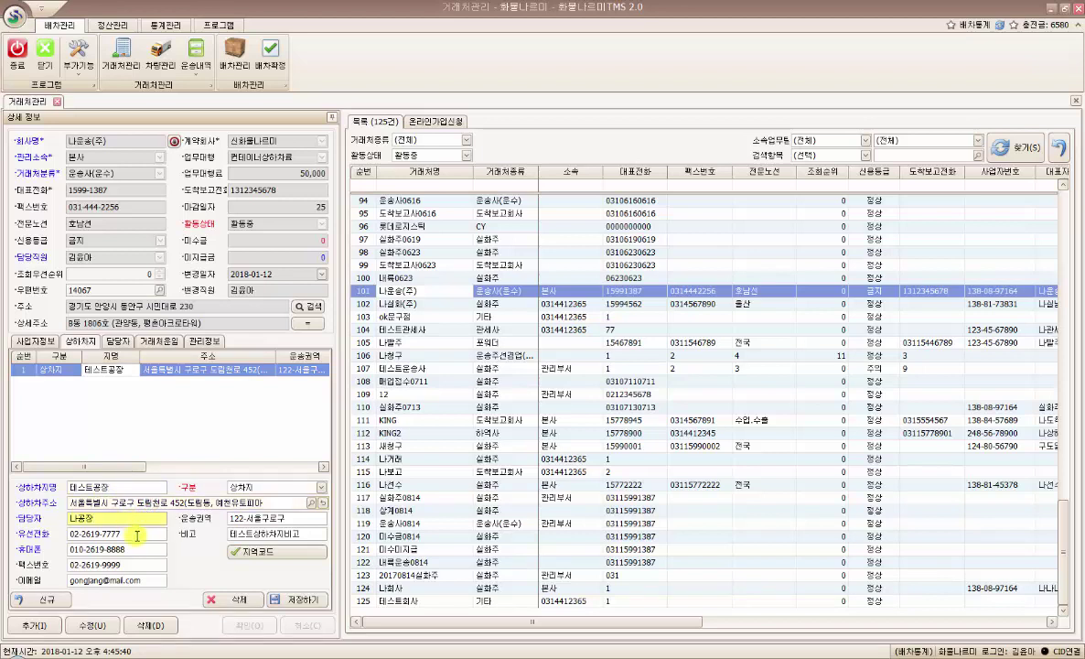
drag(108, 518, 50, 519)
click(142, 535)
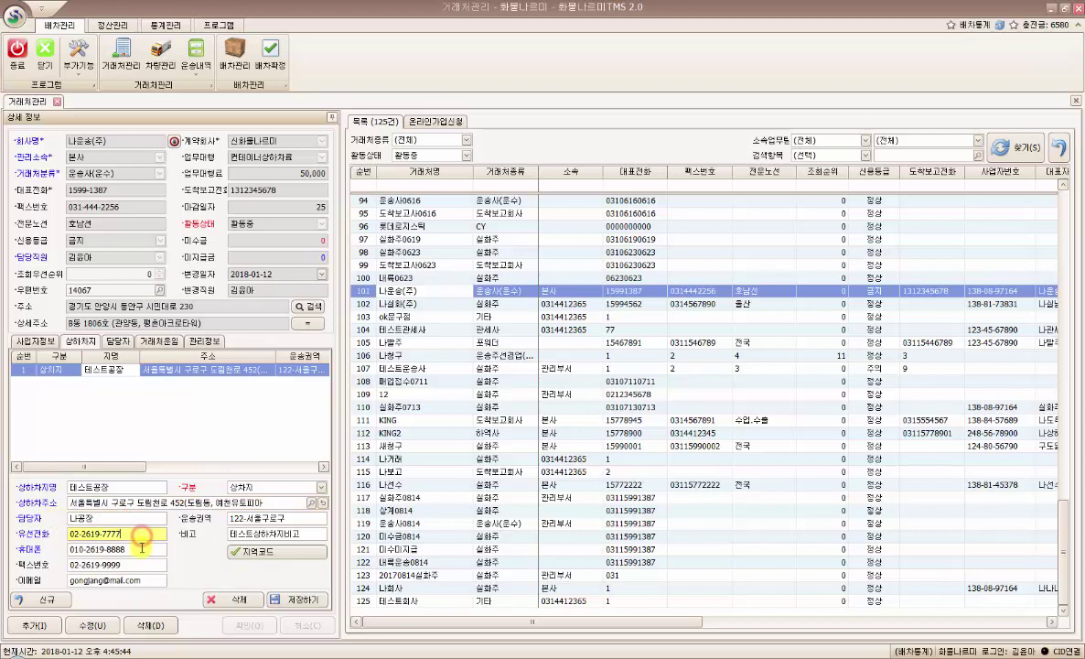
click(142, 550)
click(145, 567)
click(151, 580)
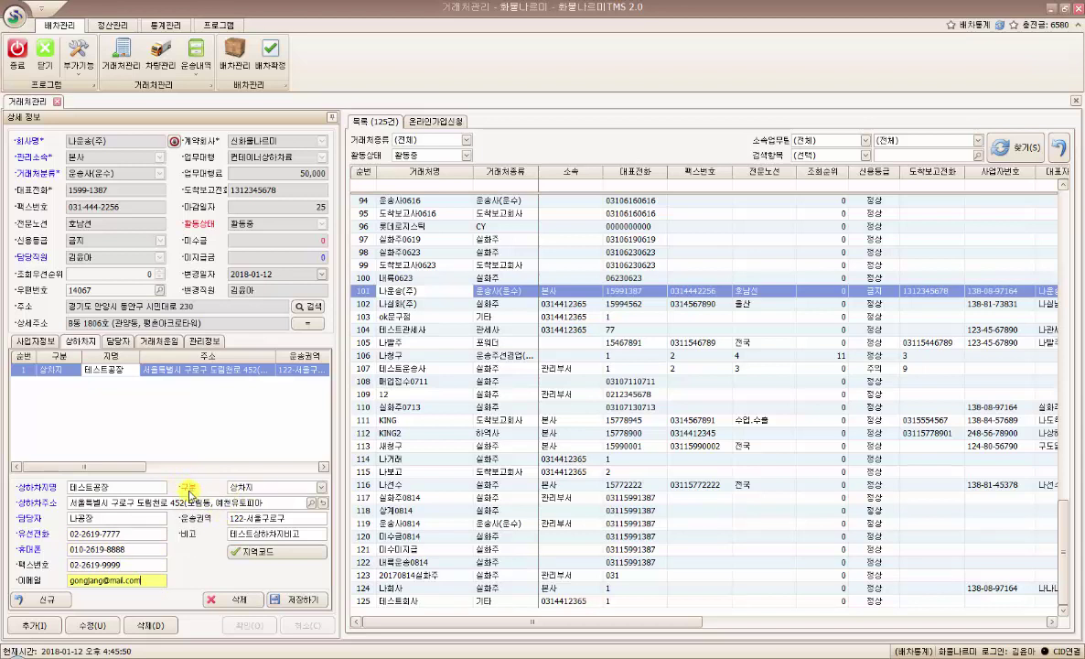
click(321, 490)
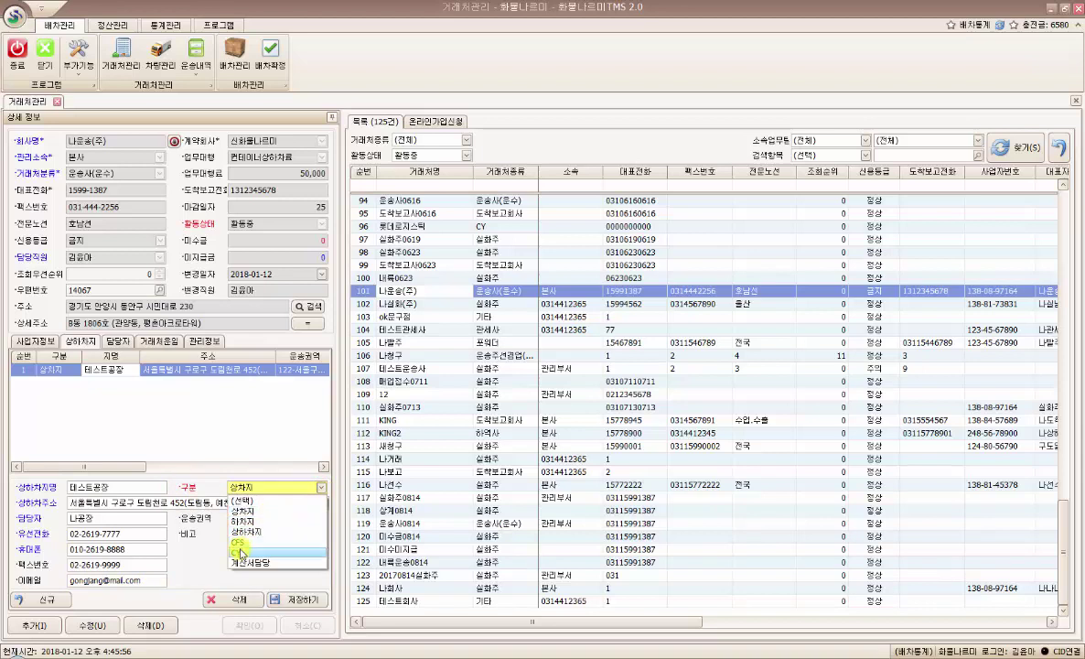
click(314, 487)
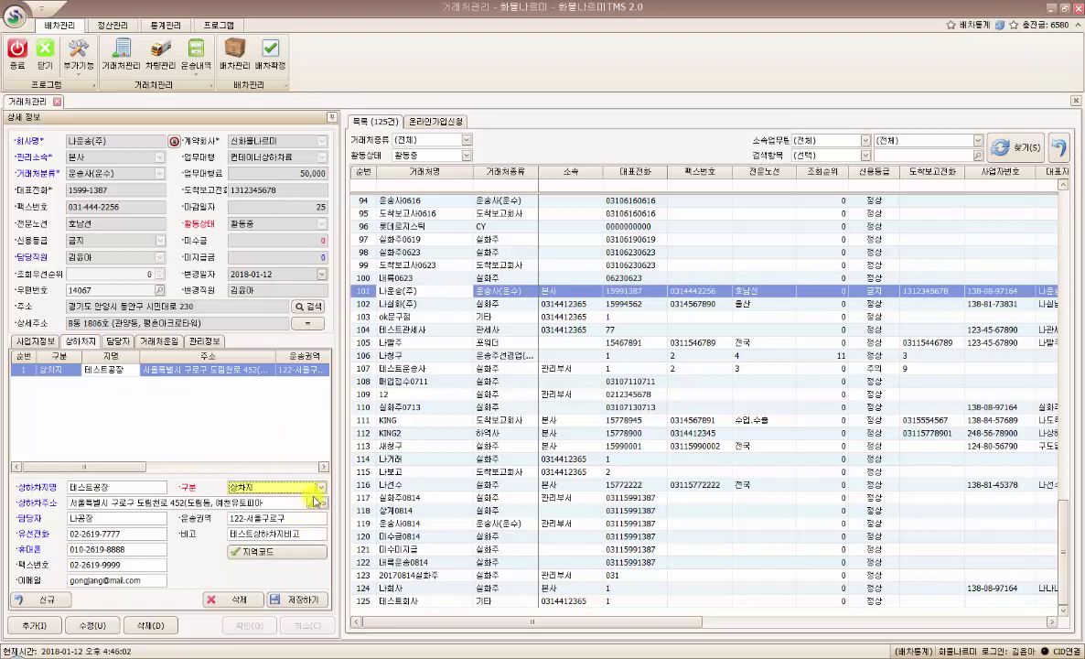
click(291, 518)
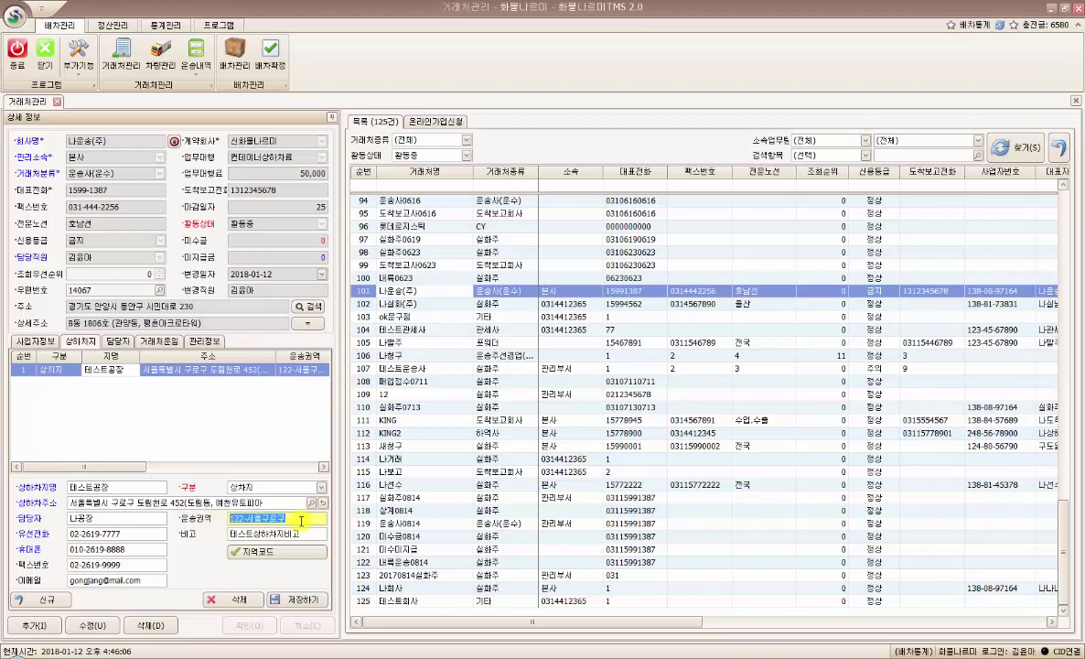
click(302, 519)
drag(297, 519, 219, 519)
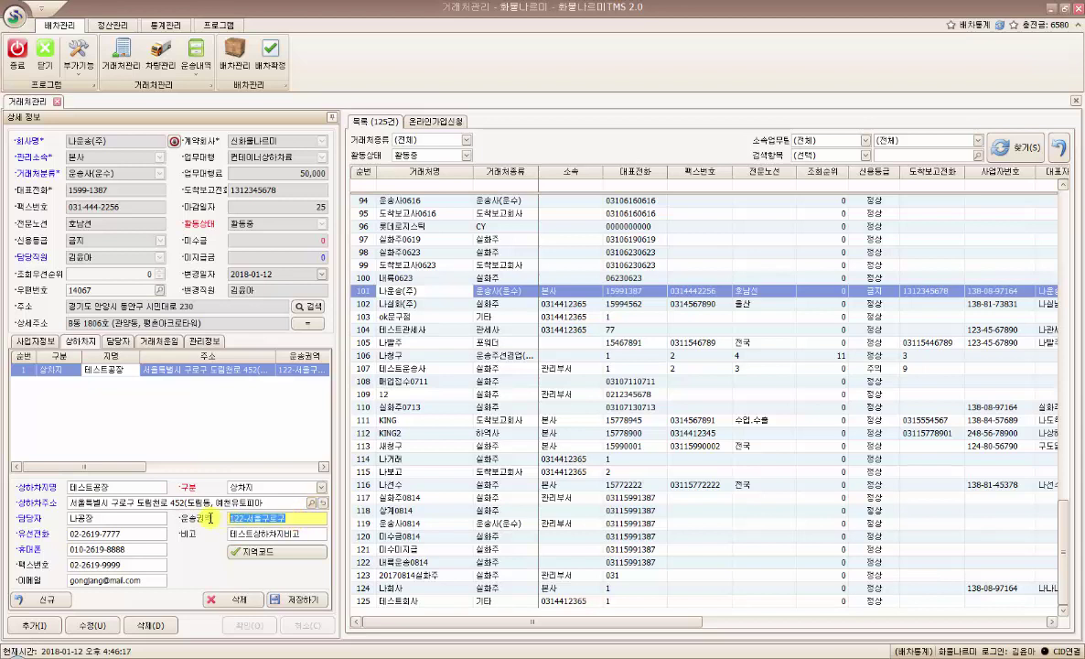
click(303, 518)
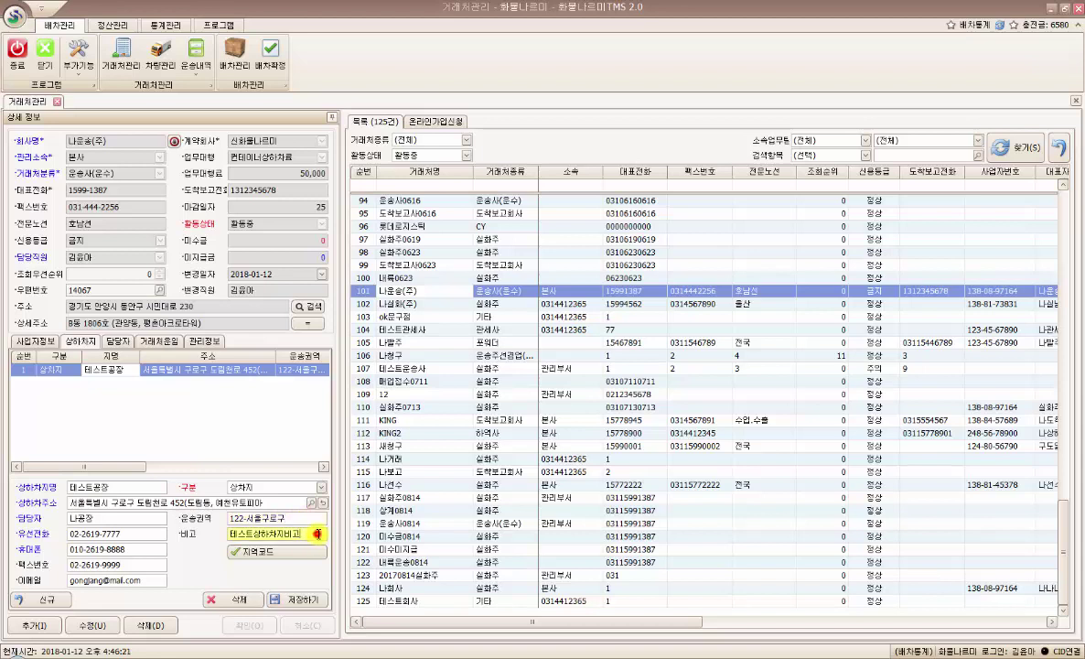
drag(311, 533, 231, 532)
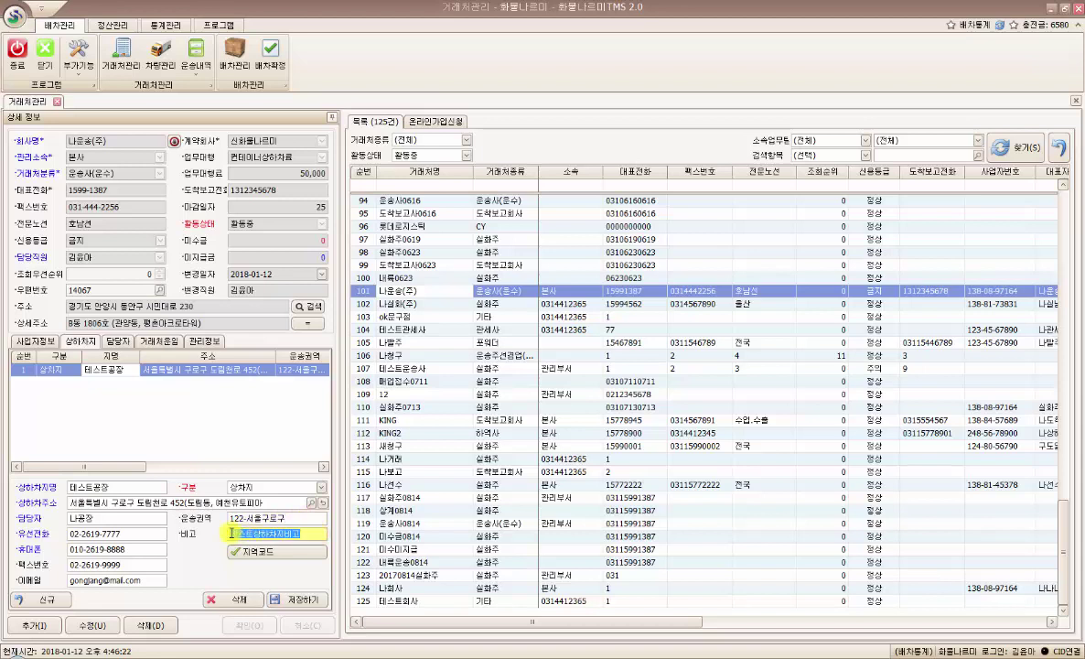
click(209, 423)
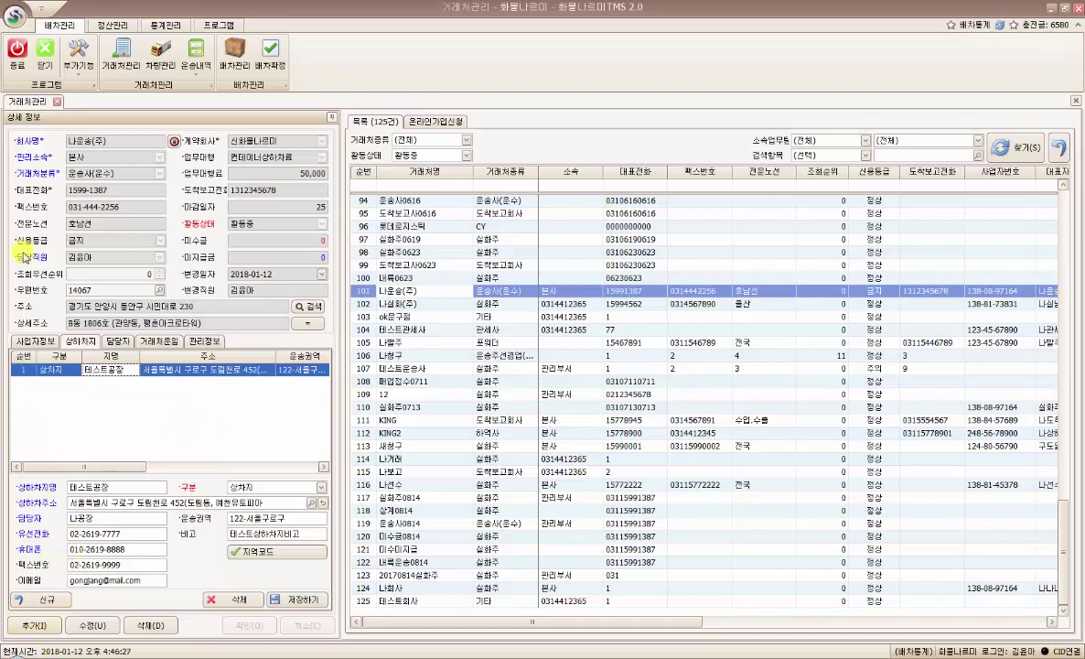
click(35, 341)
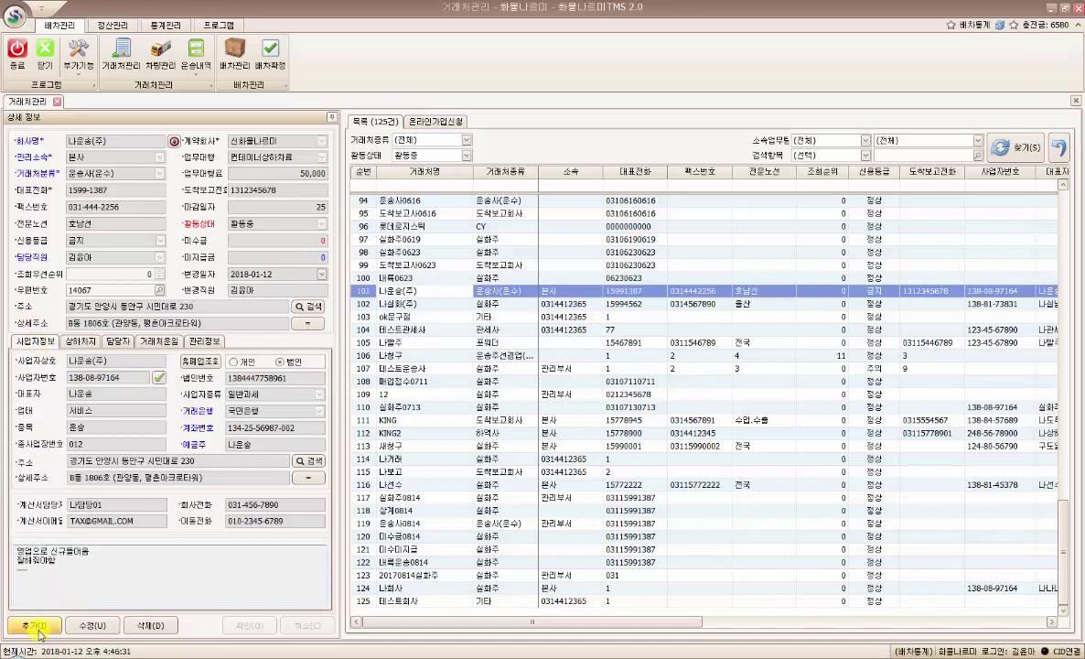
click(35, 626)
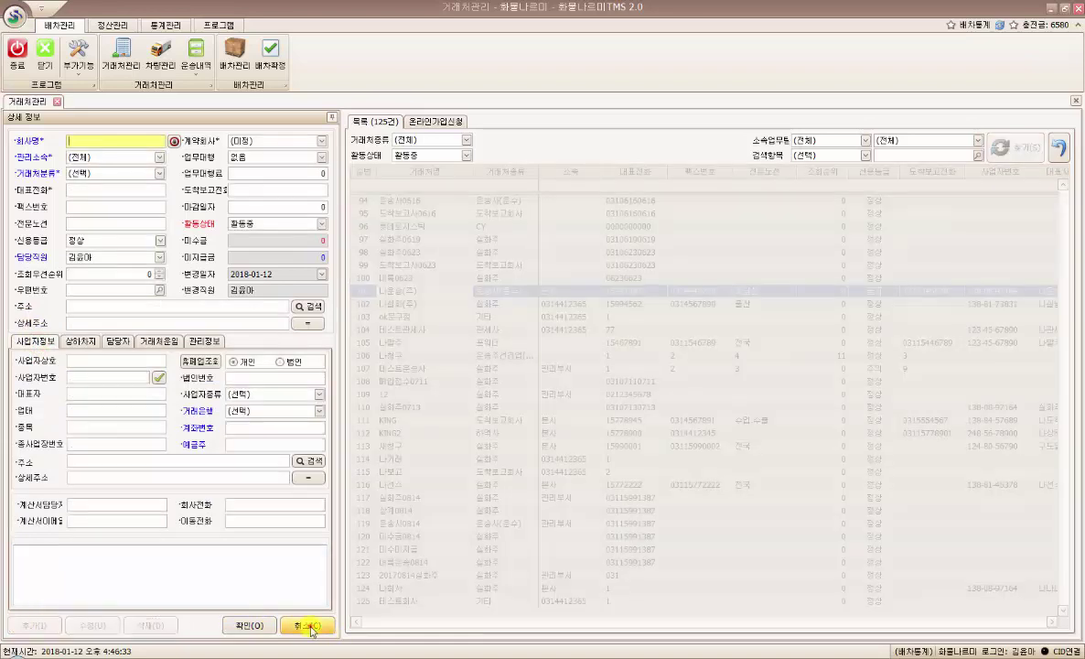
click(310, 626)
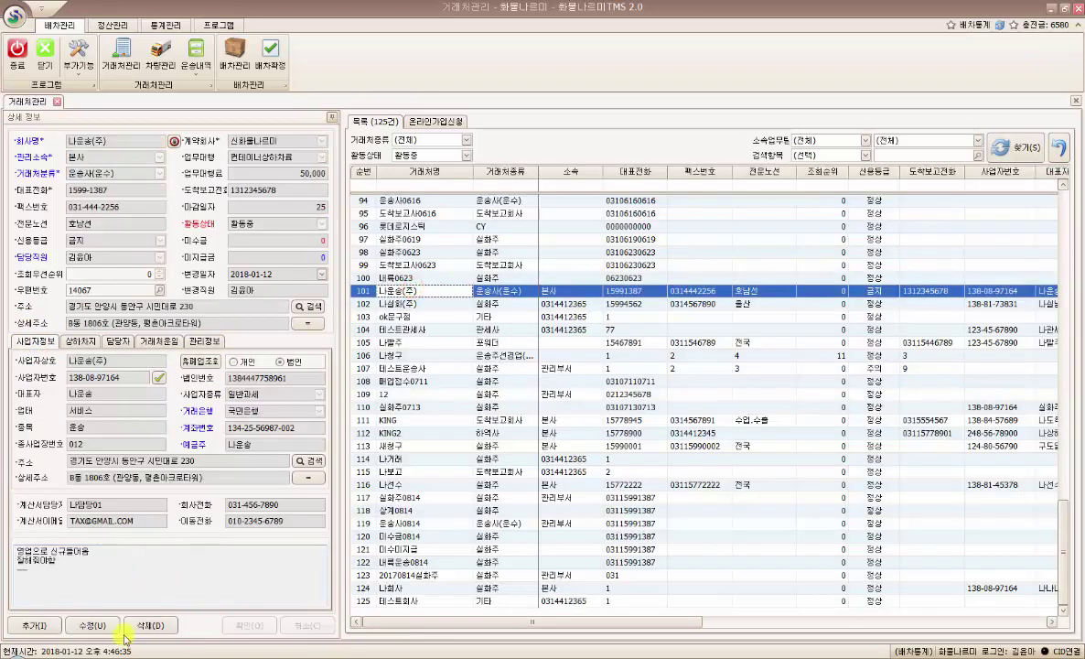
click(91, 629)
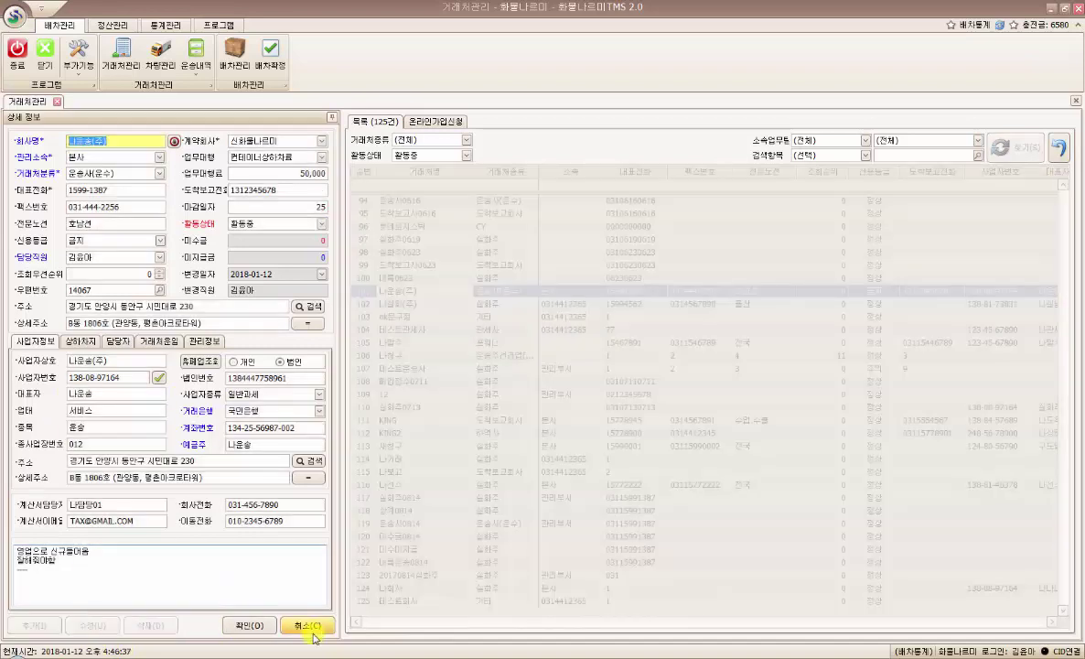
click(311, 628)
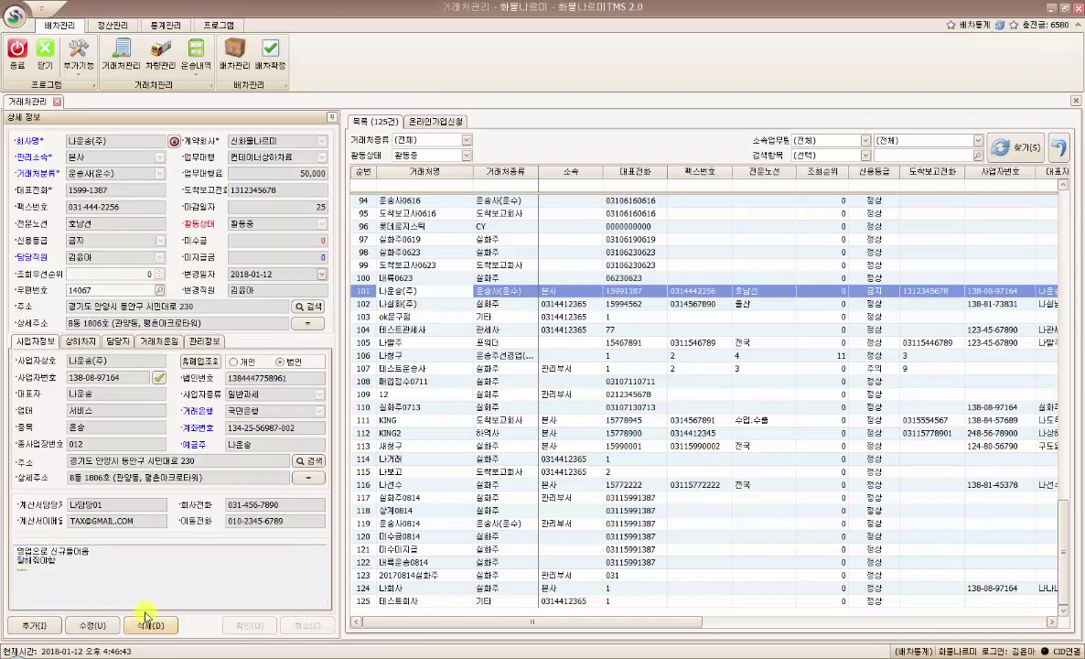
click(79, 340)
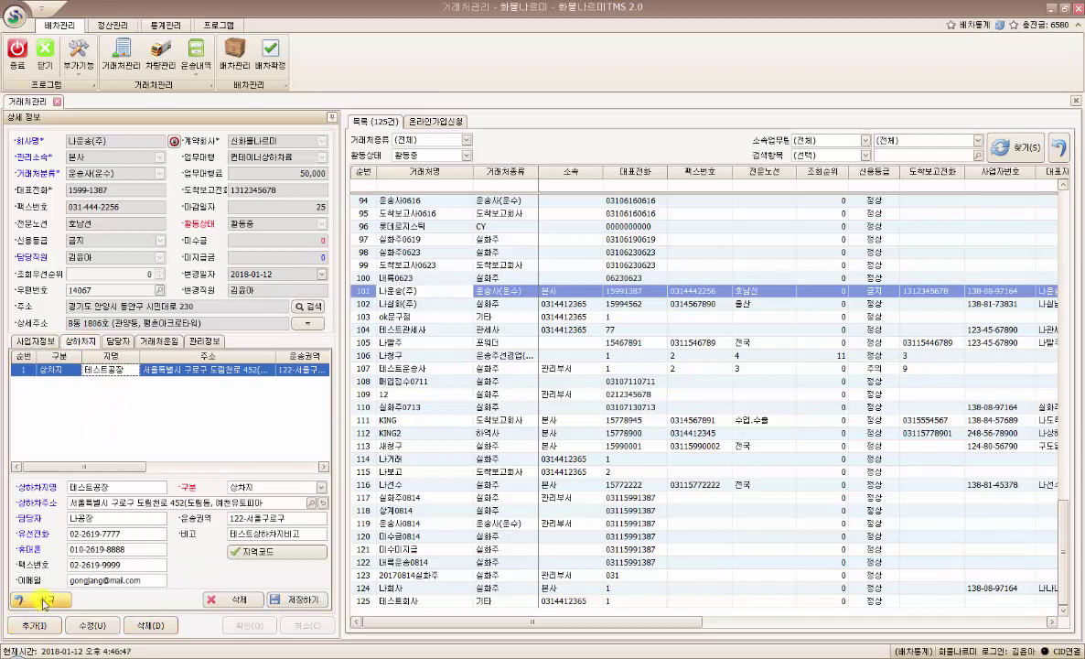
- Start a new site entry named 테스트하차지
click(43, 601)
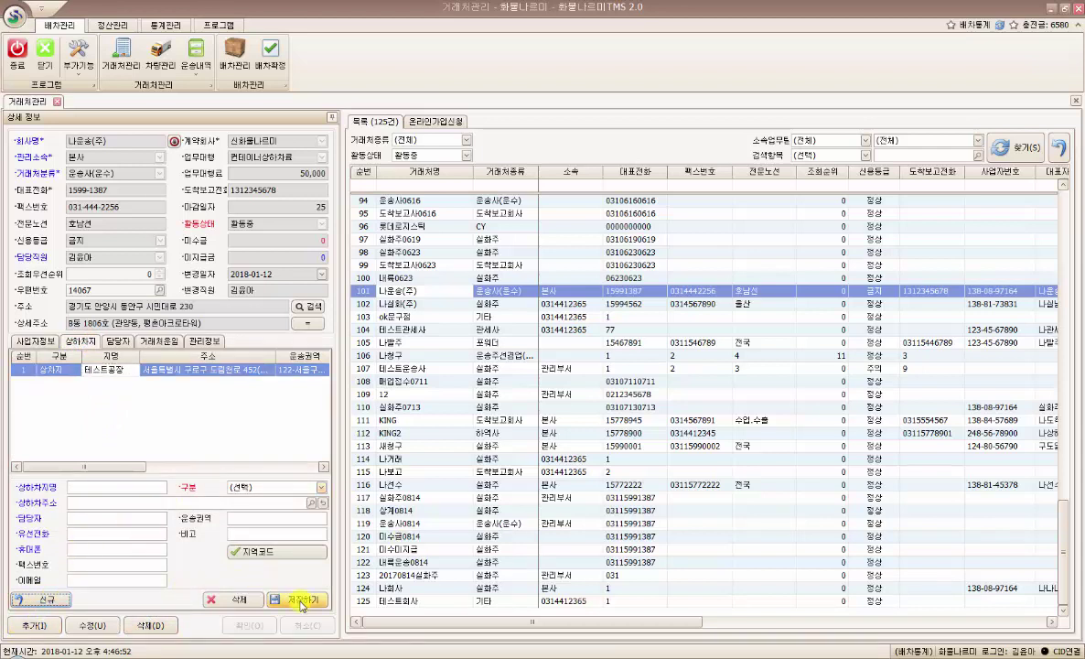
click(137, 485)
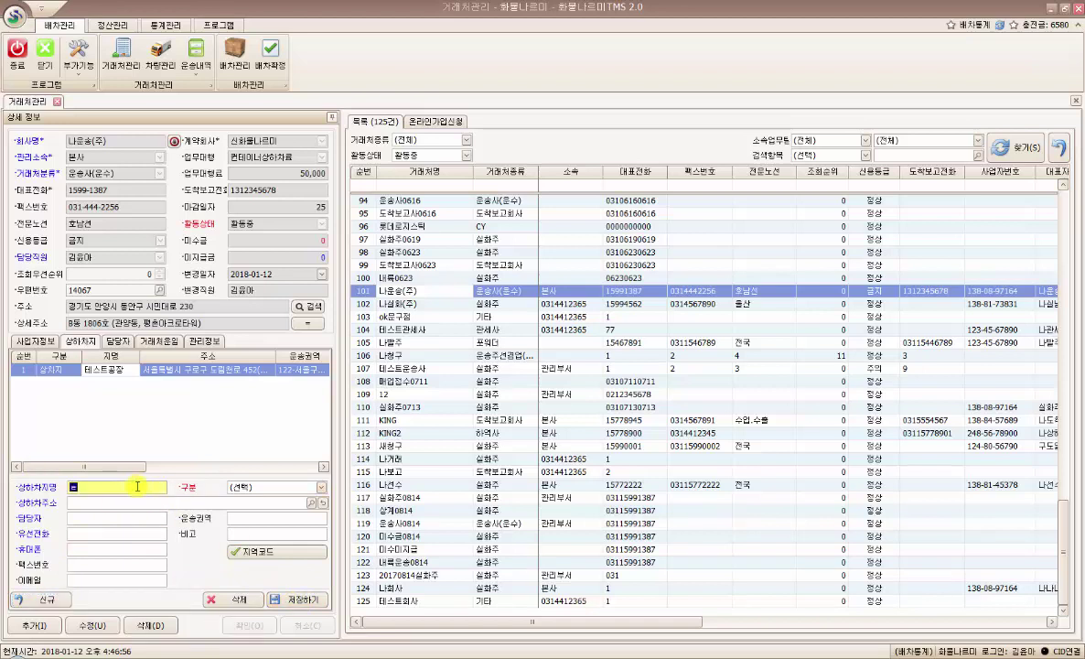
text(테스트하차지)
click(77, 505)
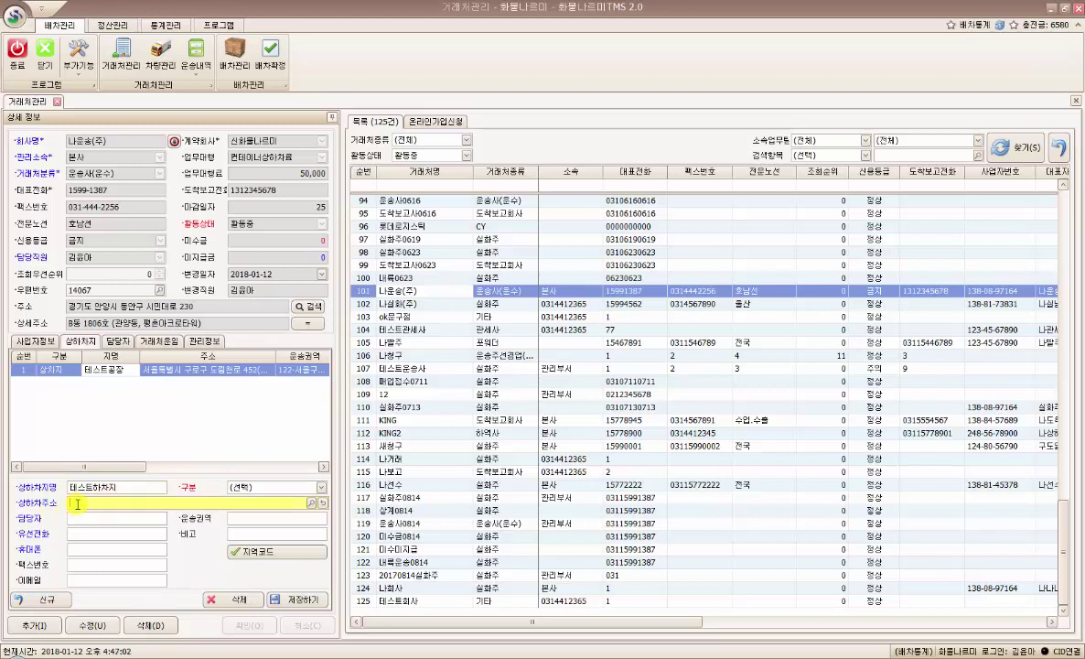
click(311, 503)
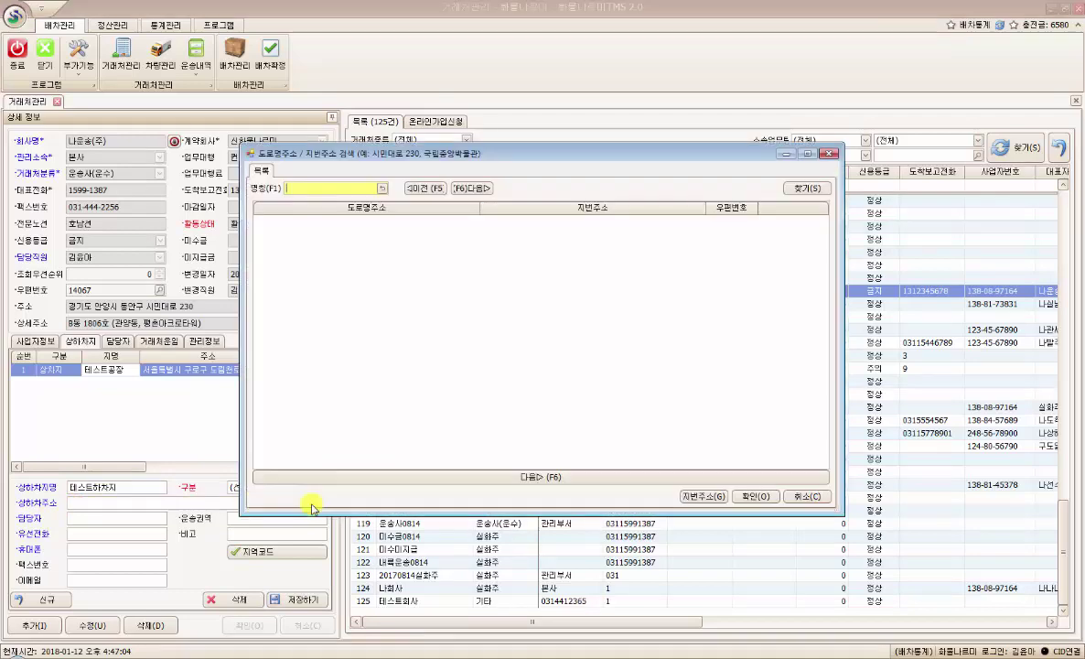
text(다산로)
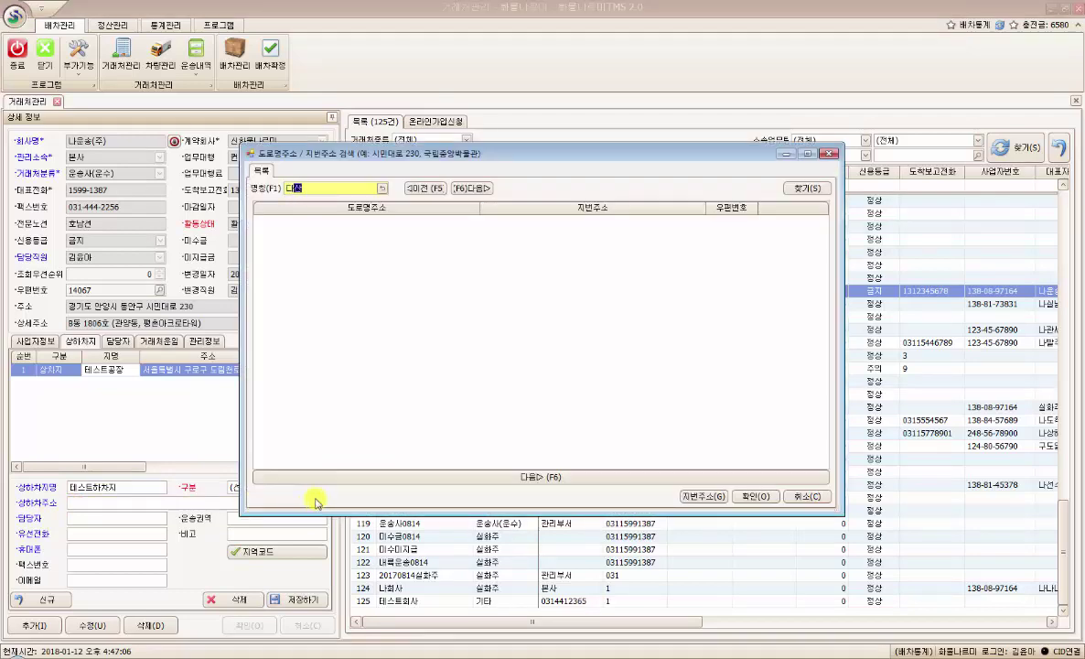
key(Return)
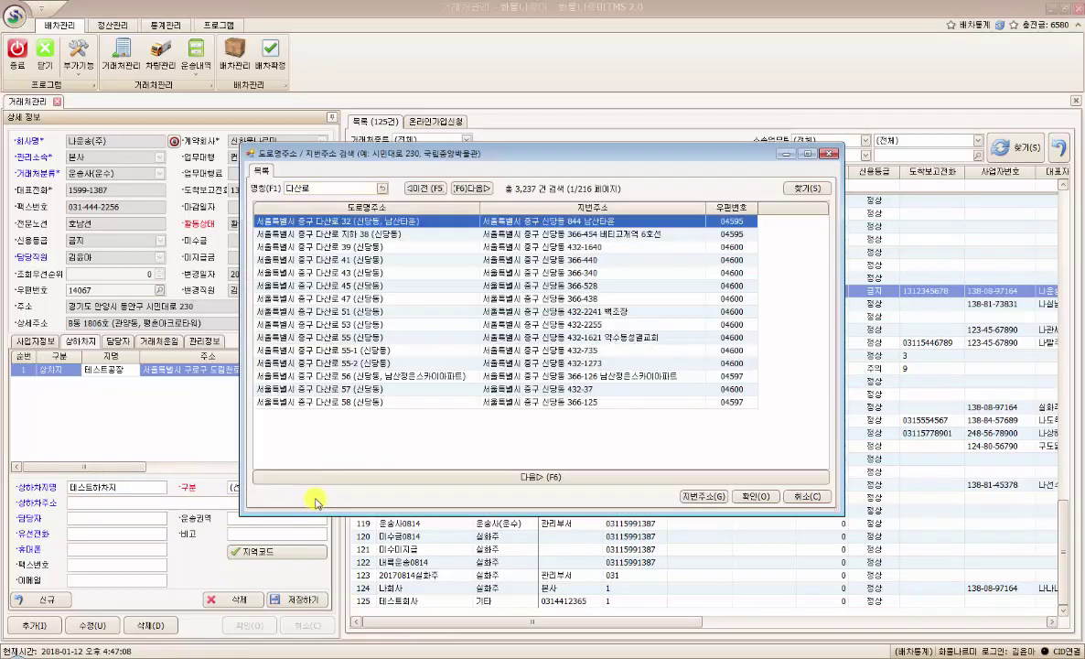
key(Return)
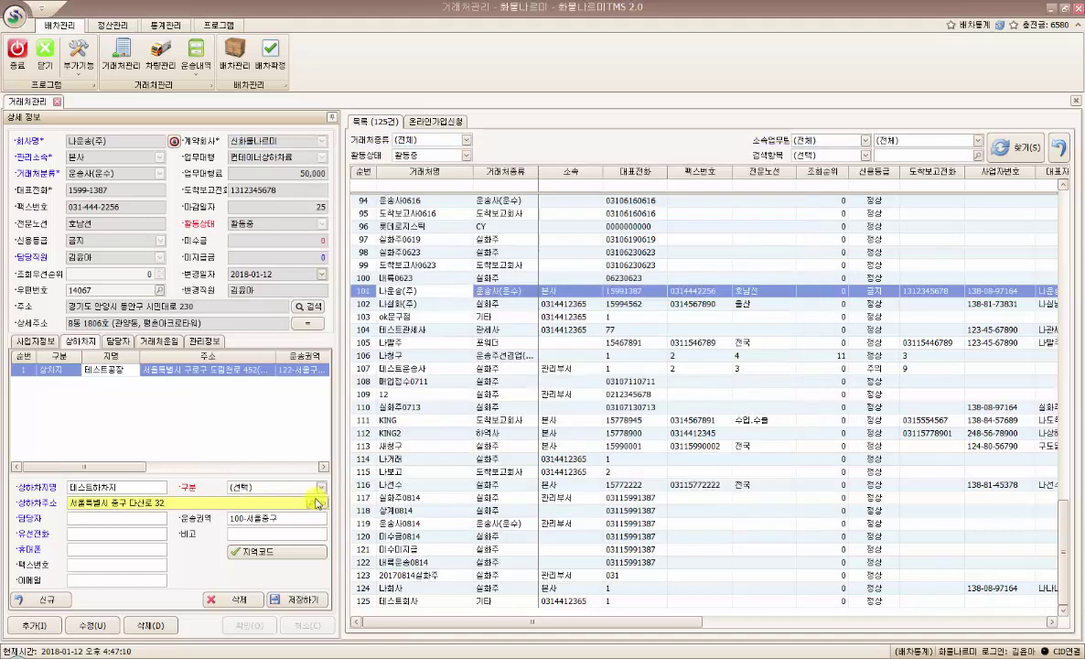
text((신당동,남산타운))
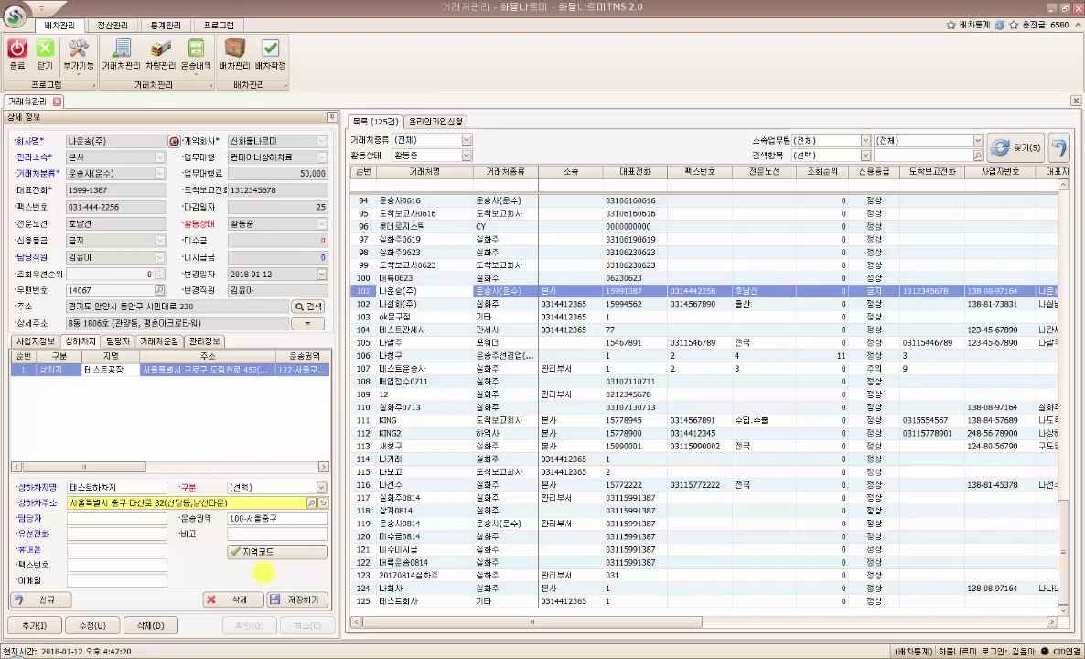
- Set the site type to 하차지 and enter the contact person's name and landline number
click(271, 491)
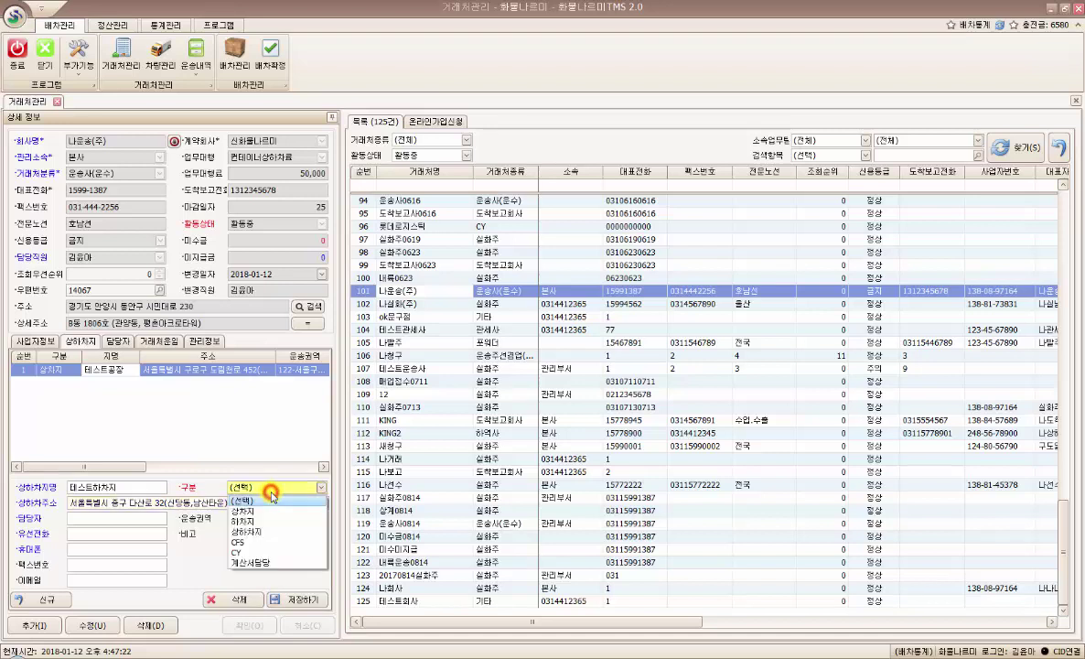
click(246, 525)
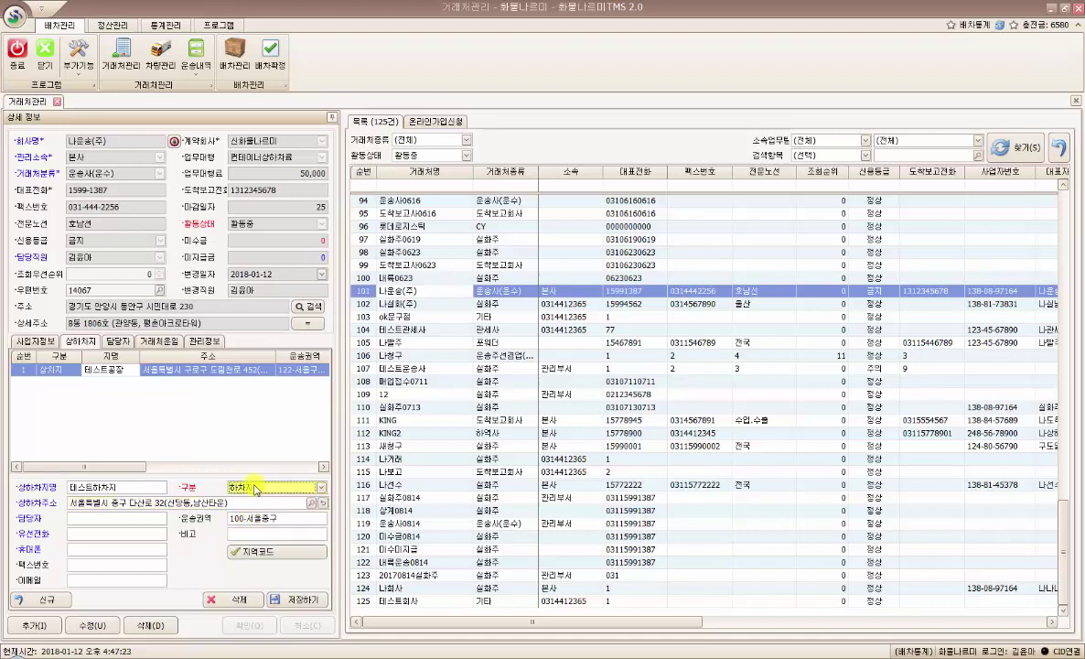
click(96, 517)
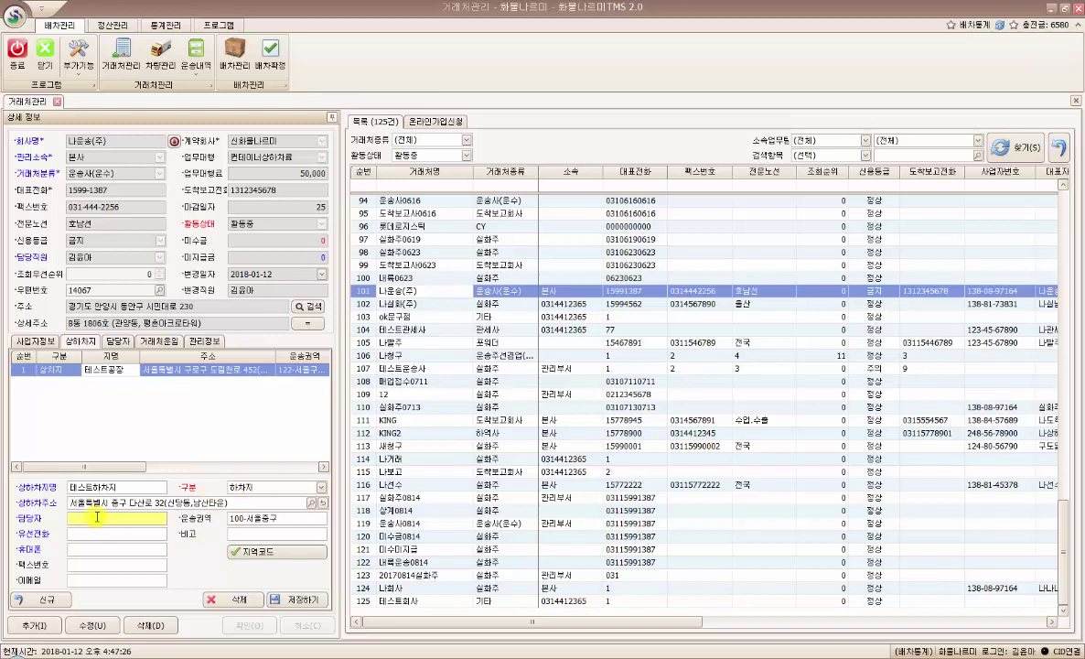
text(ㄴㅏ하ㅏ)
click(117, 534)
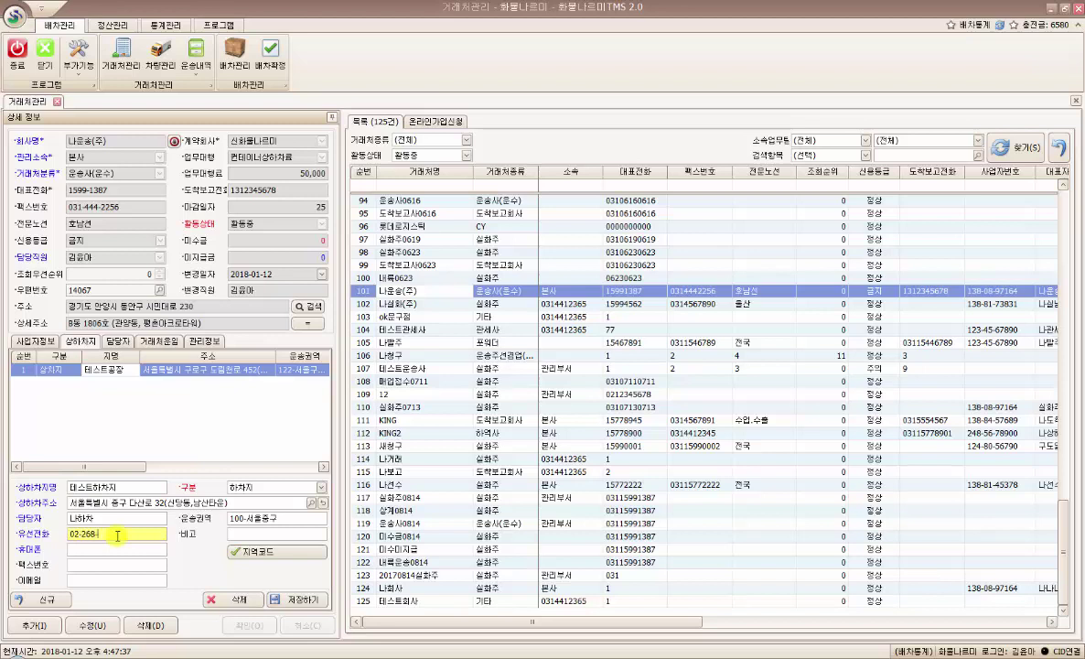
- Enter the site's mobile, fax and e-mail, and add the note 테스트비고2
click(108, 554)
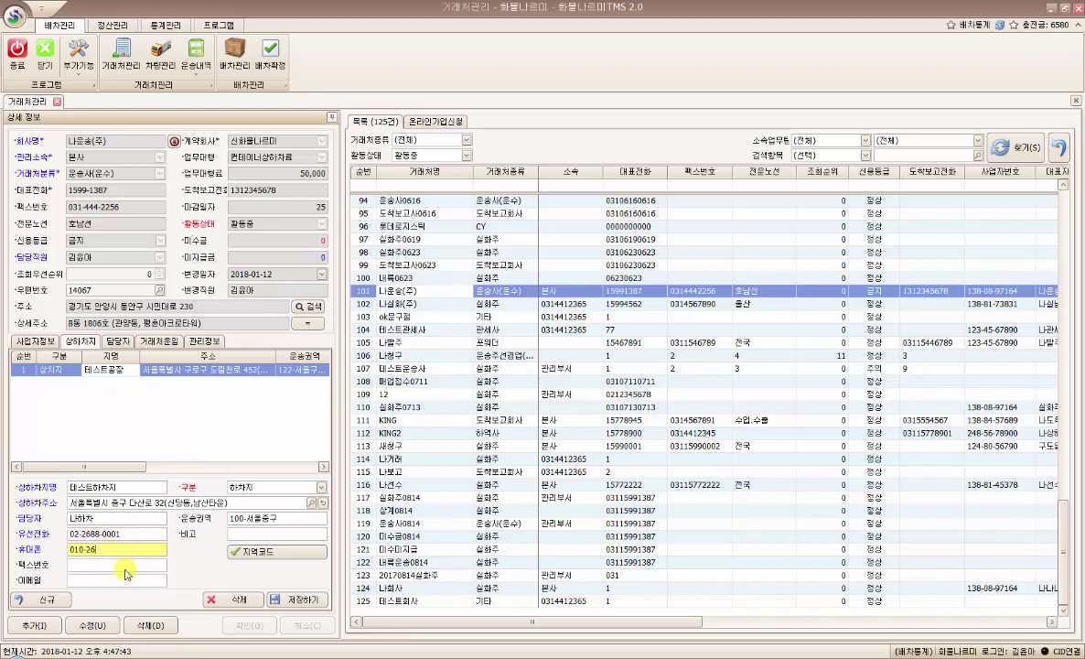
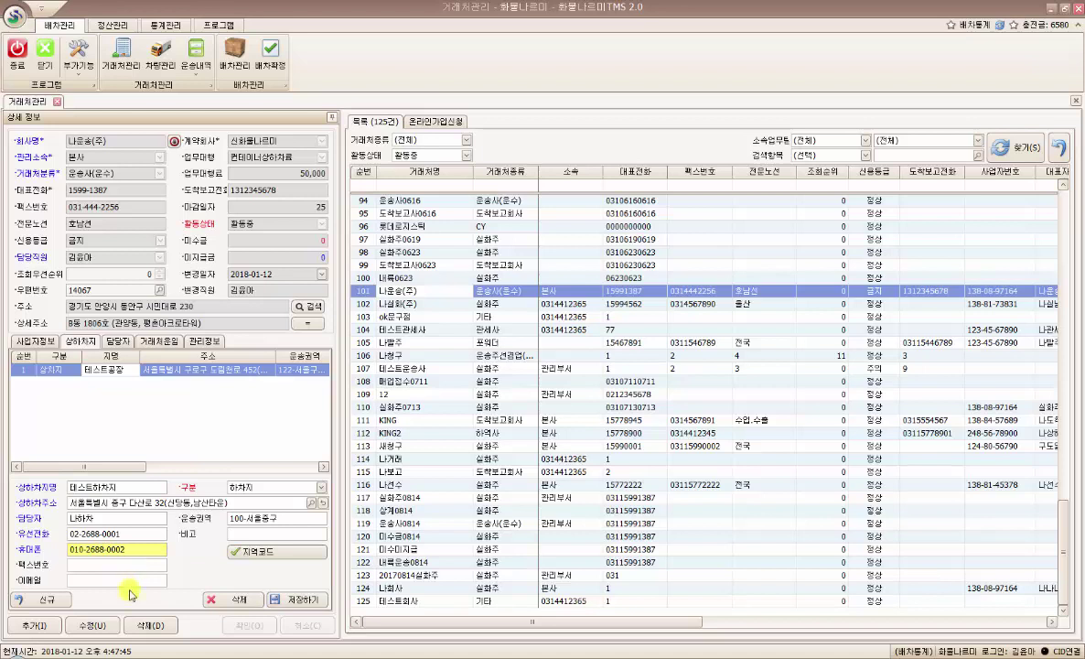
click(113, 567)
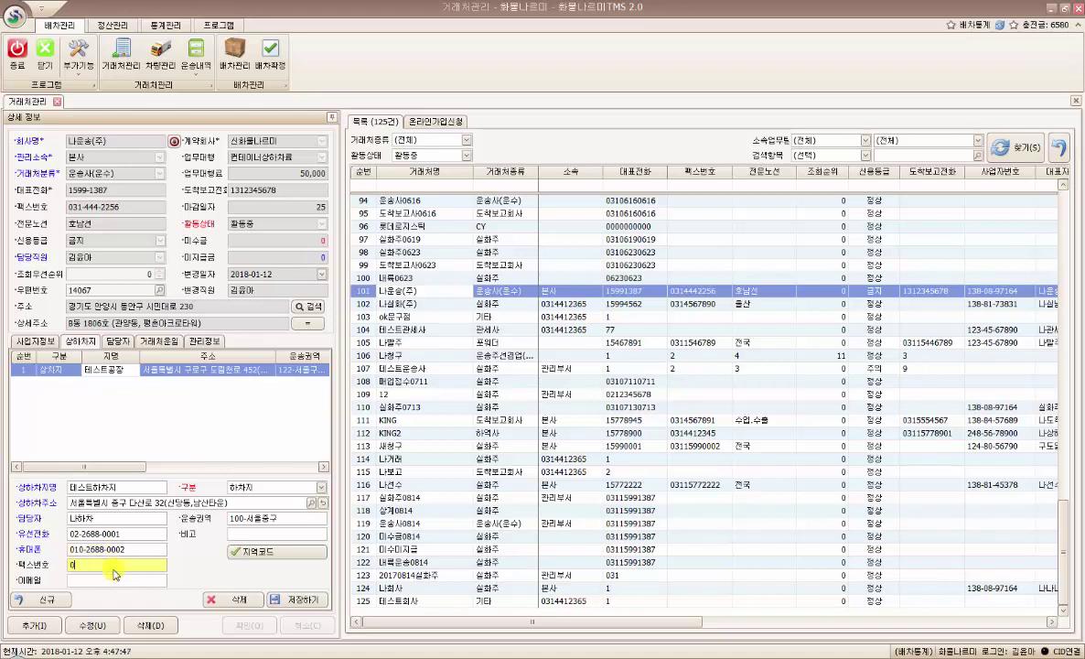
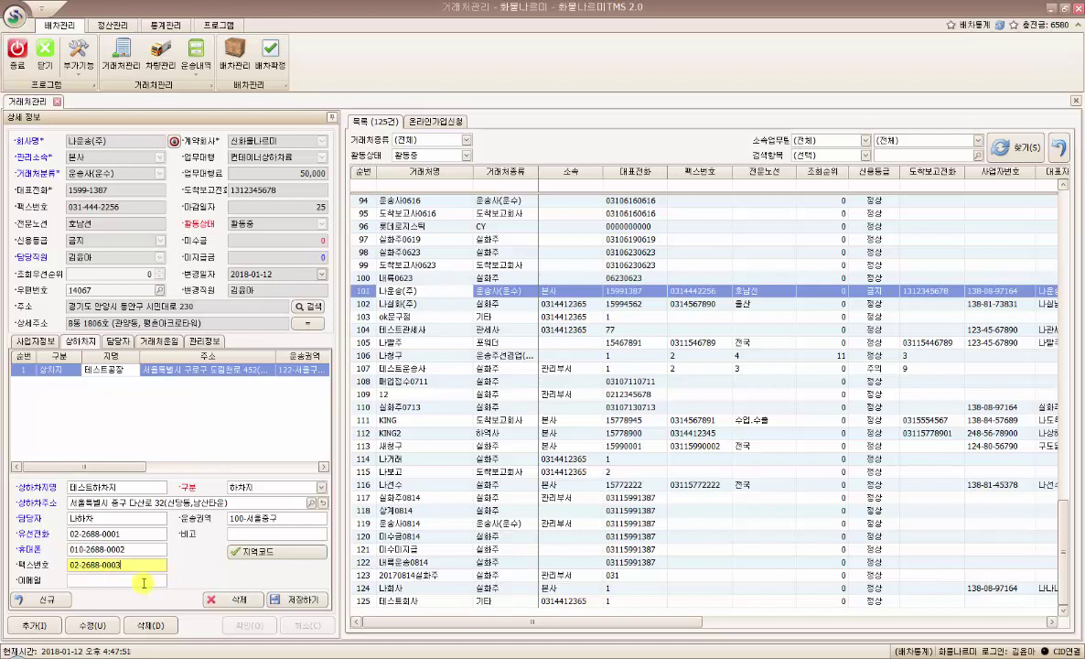
click(143, 582)
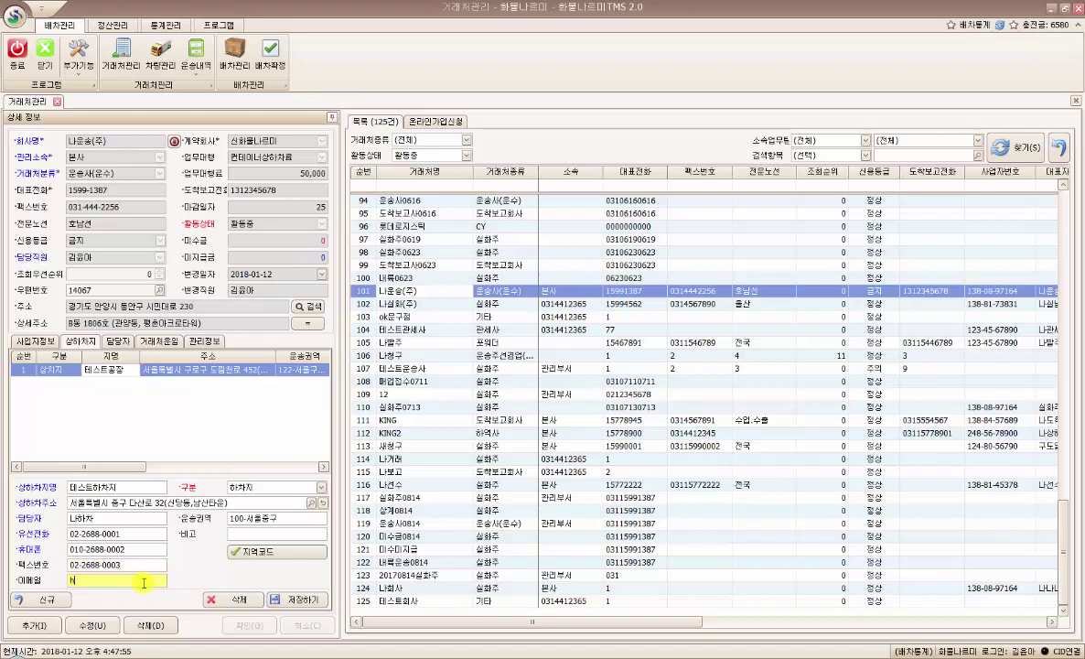
click(234, 532)
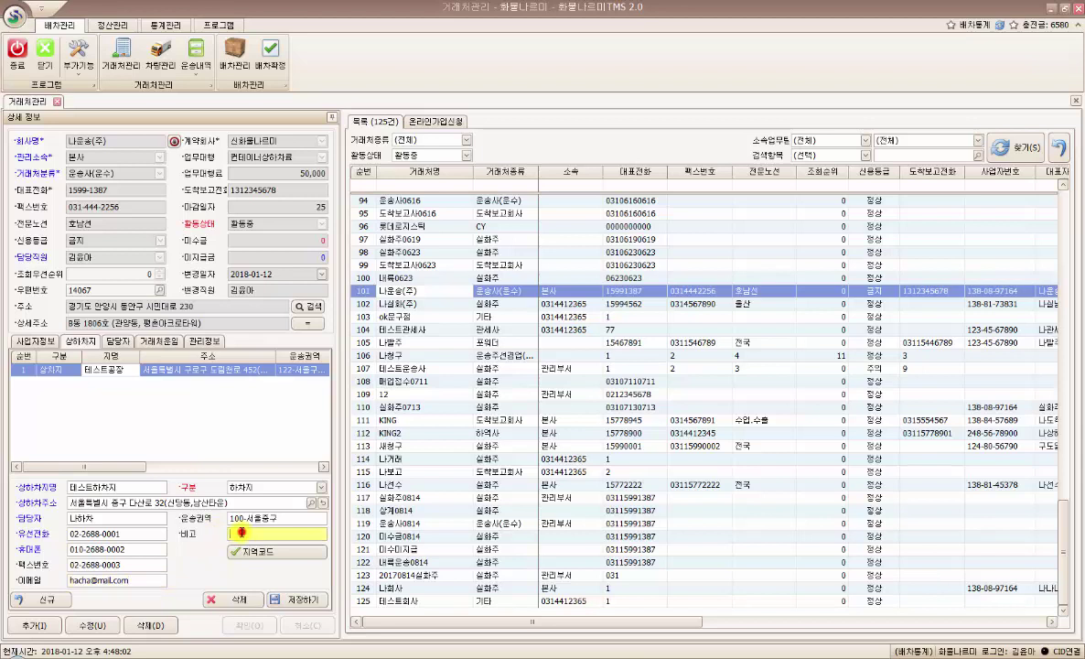
text(테스트비고2)
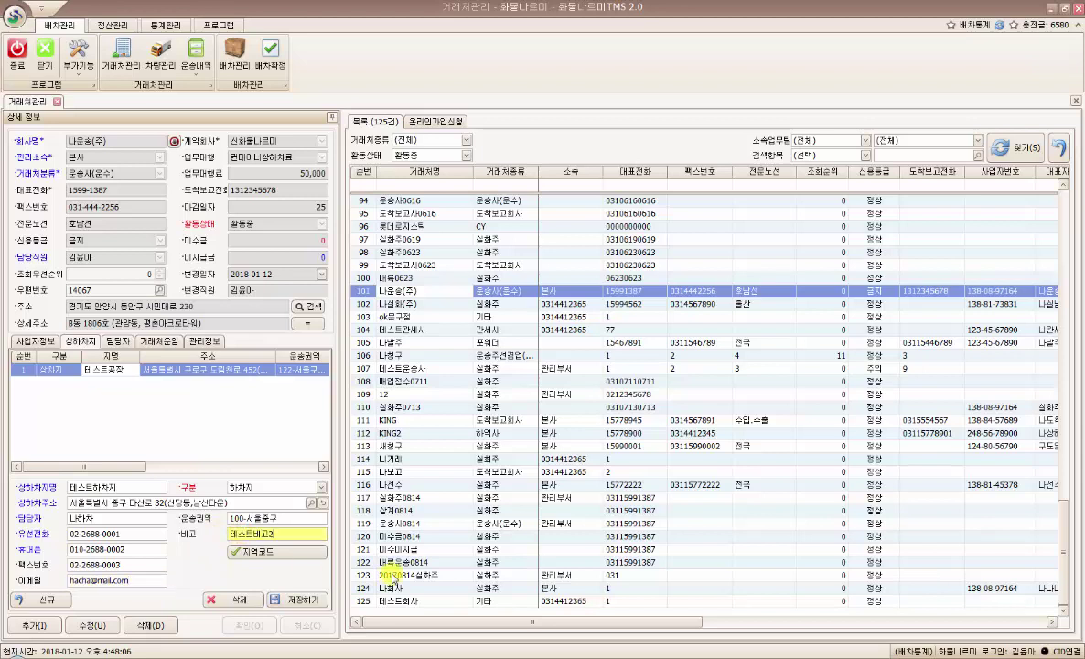
- Save 테스트하차지 as the second site, check its row, and clear the form for another entry
click(293, 601)
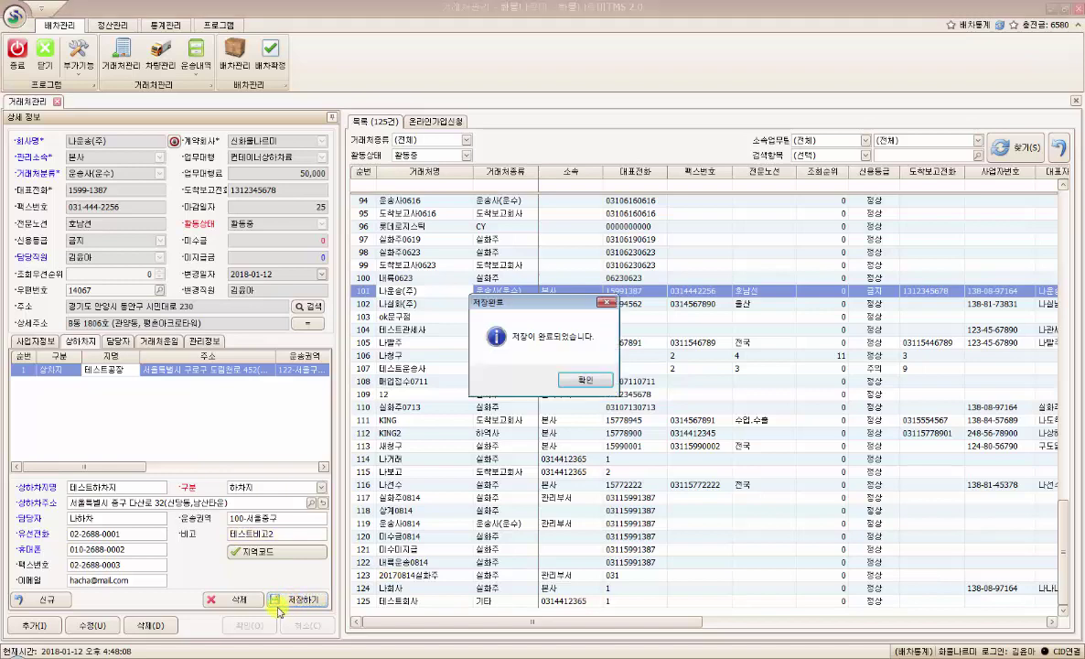
click(540, 356)
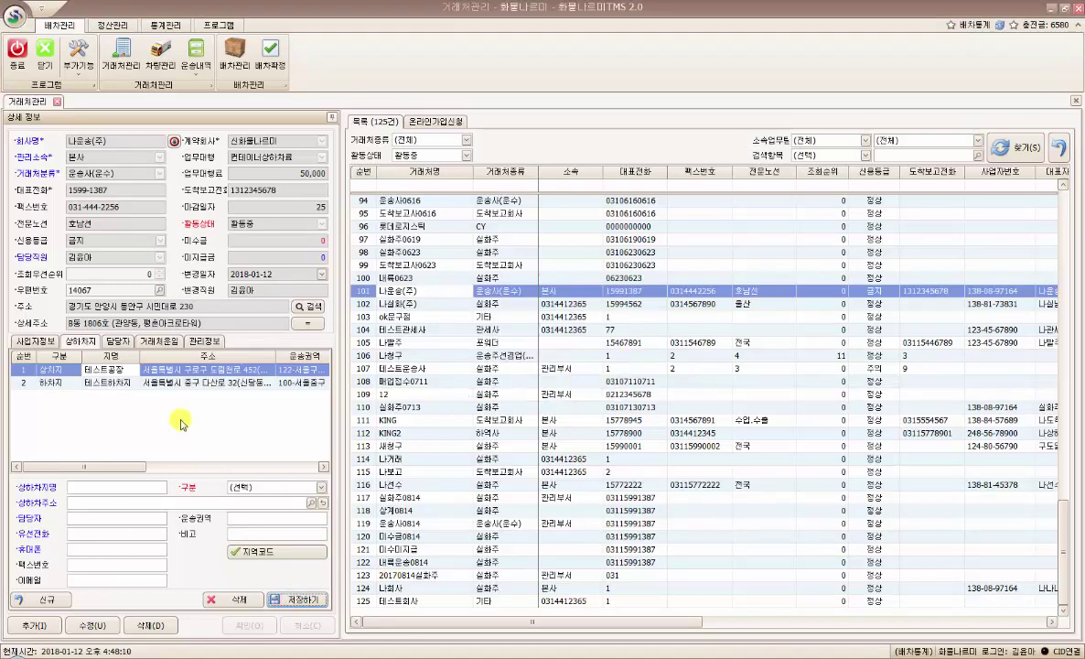
click(109, 386)
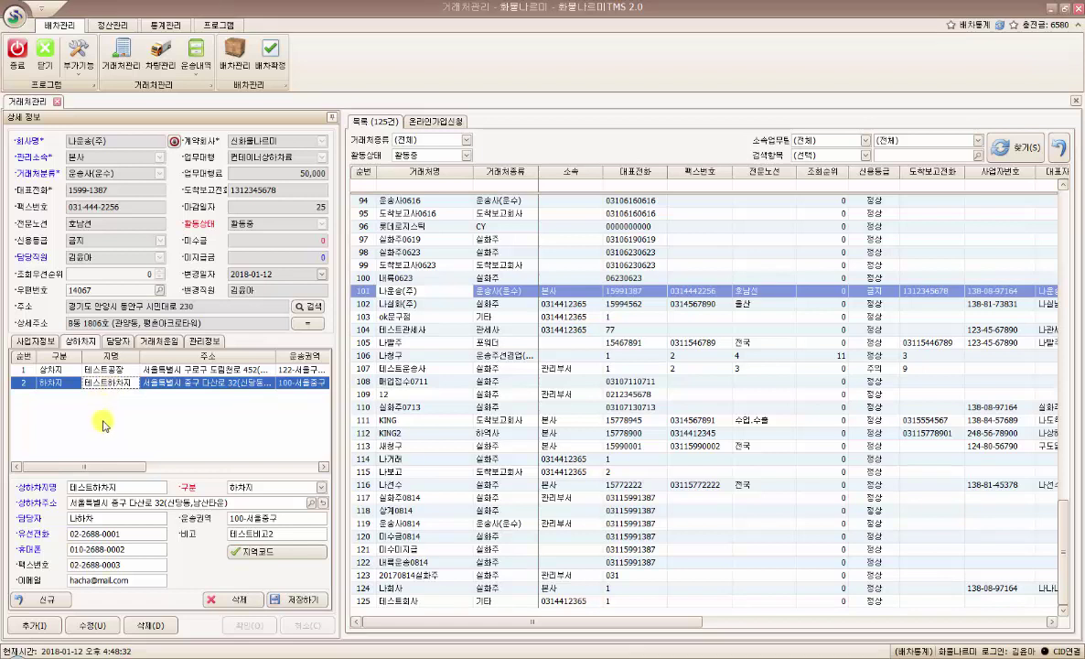
click(42, 599)
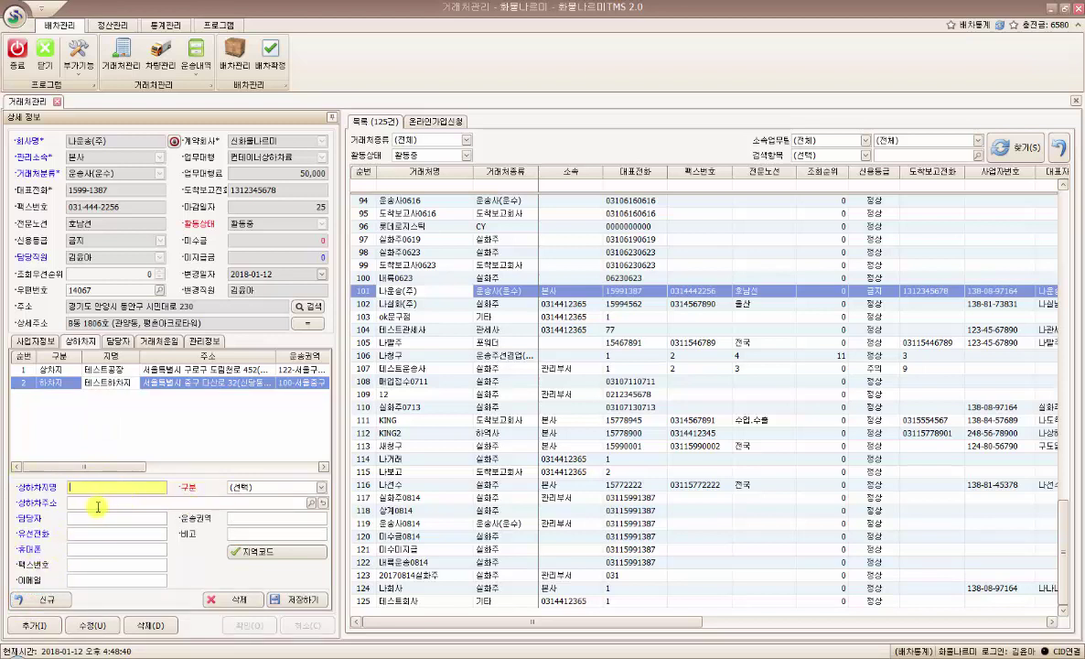
click(115, 383)
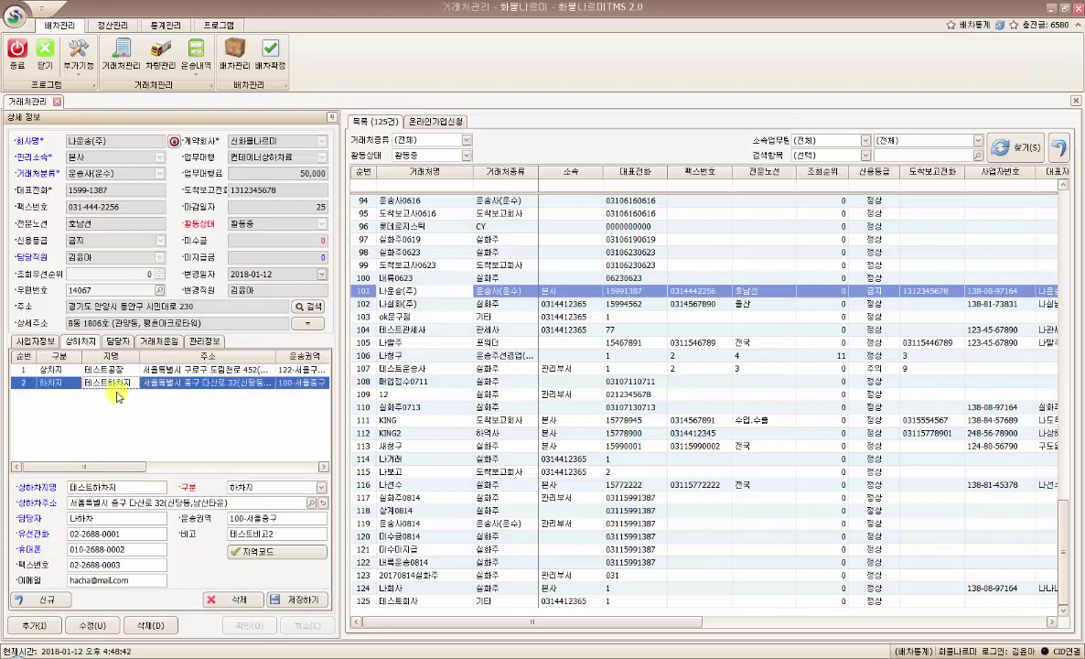
click(237, 600)
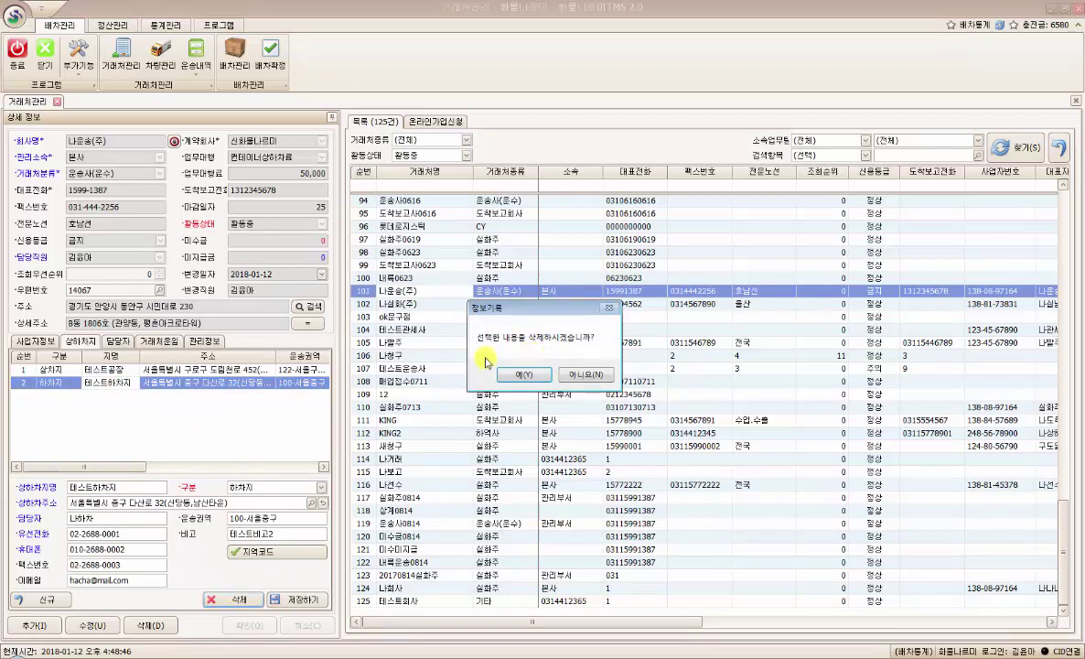
click(593, 375)
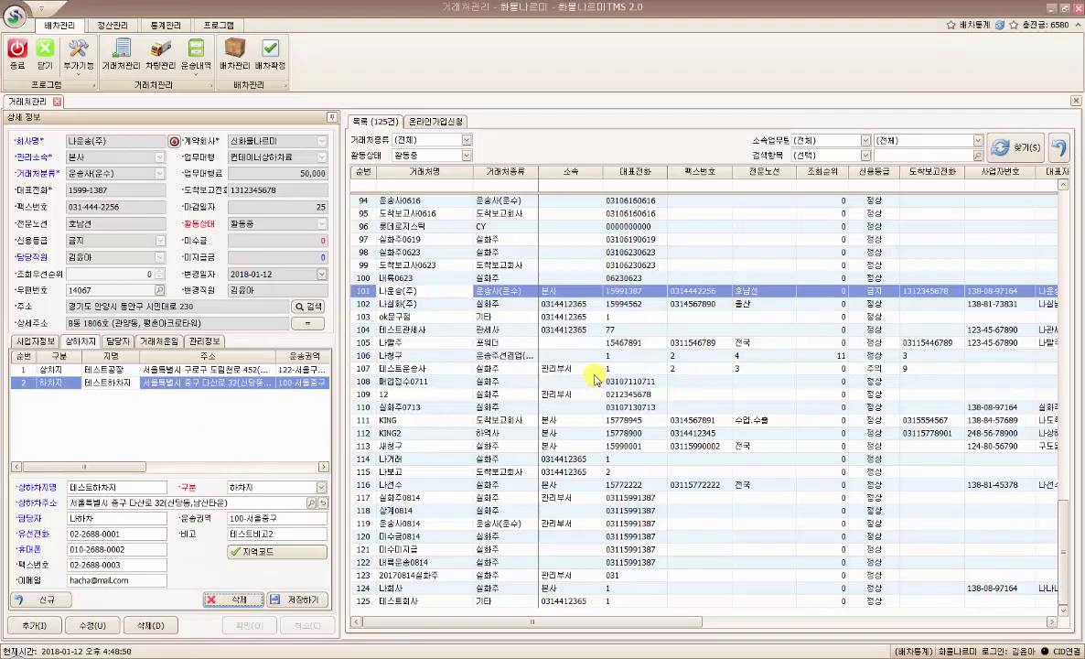
click(86, 425)
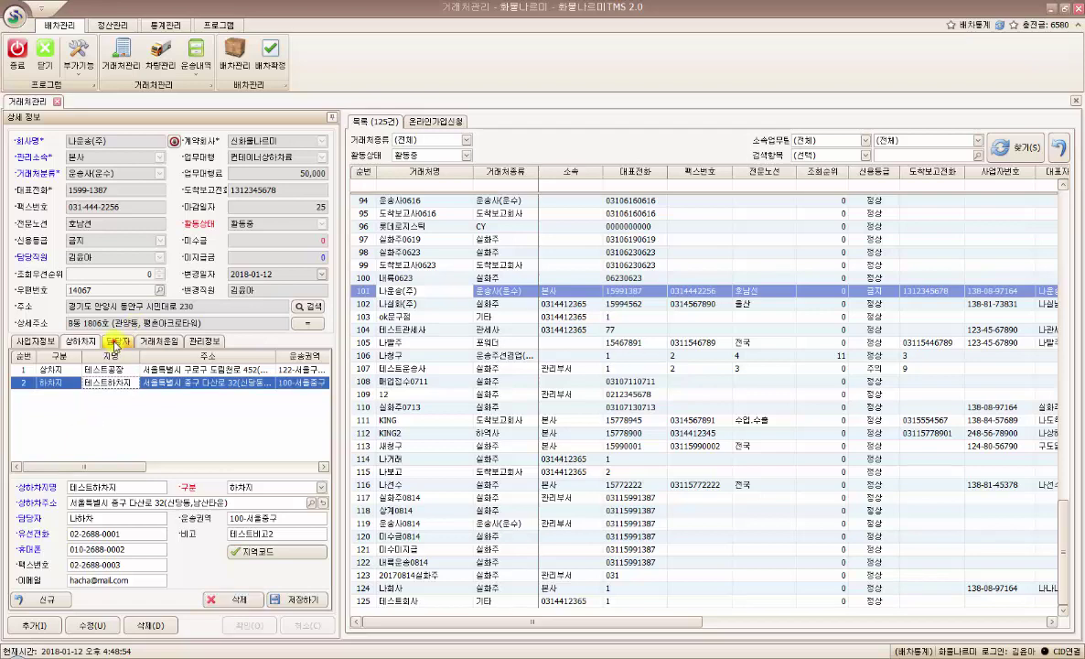
- Open the 담당자 list and browse the four contacts, settling on 운송담당자
click(116, 343)
click(103, 382)
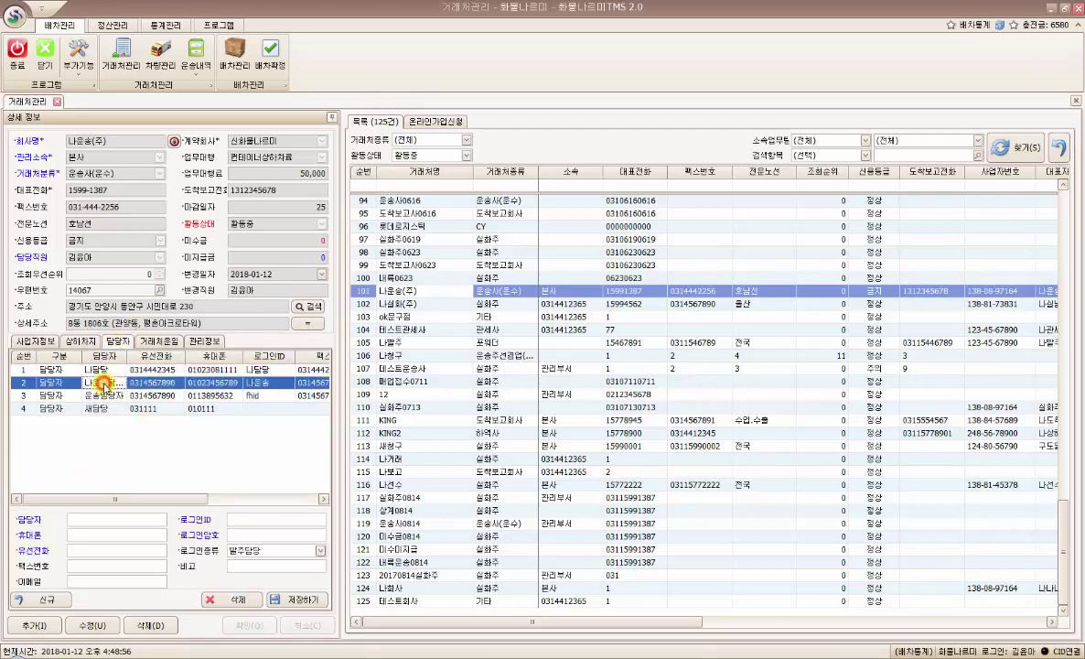
click(106, 396)
click(106, 408)
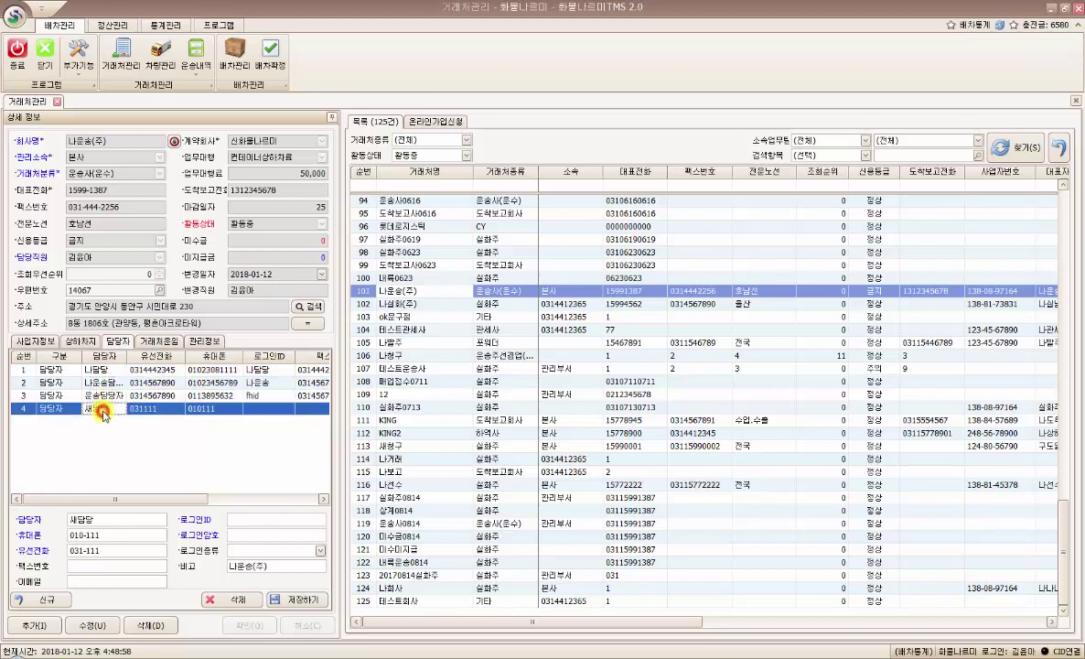
click(107, 368)
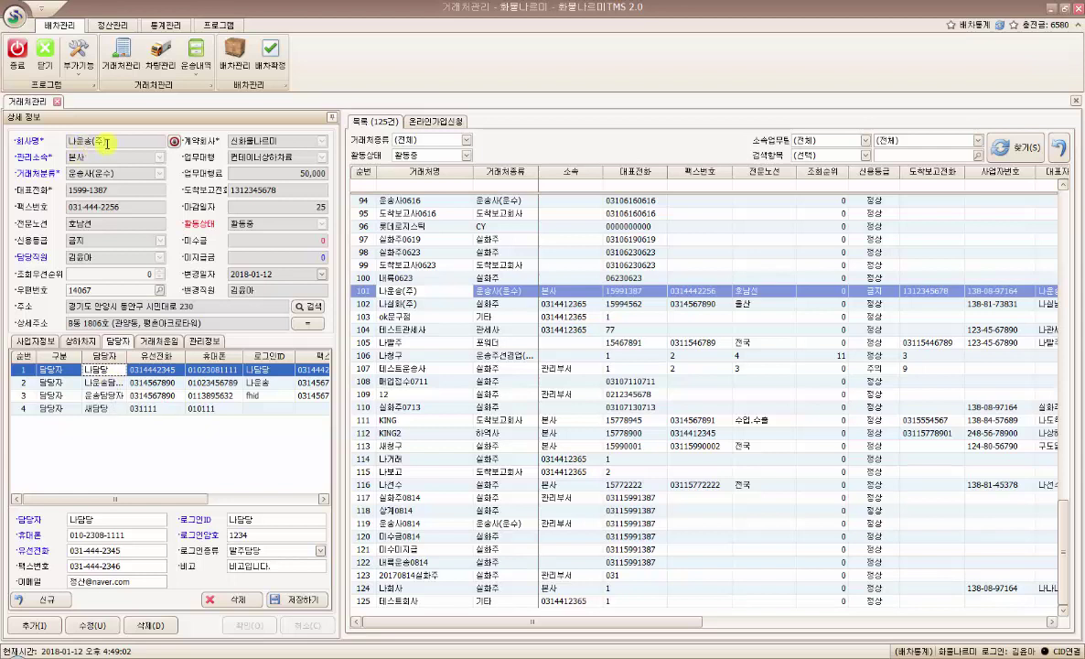
click(103, 395)
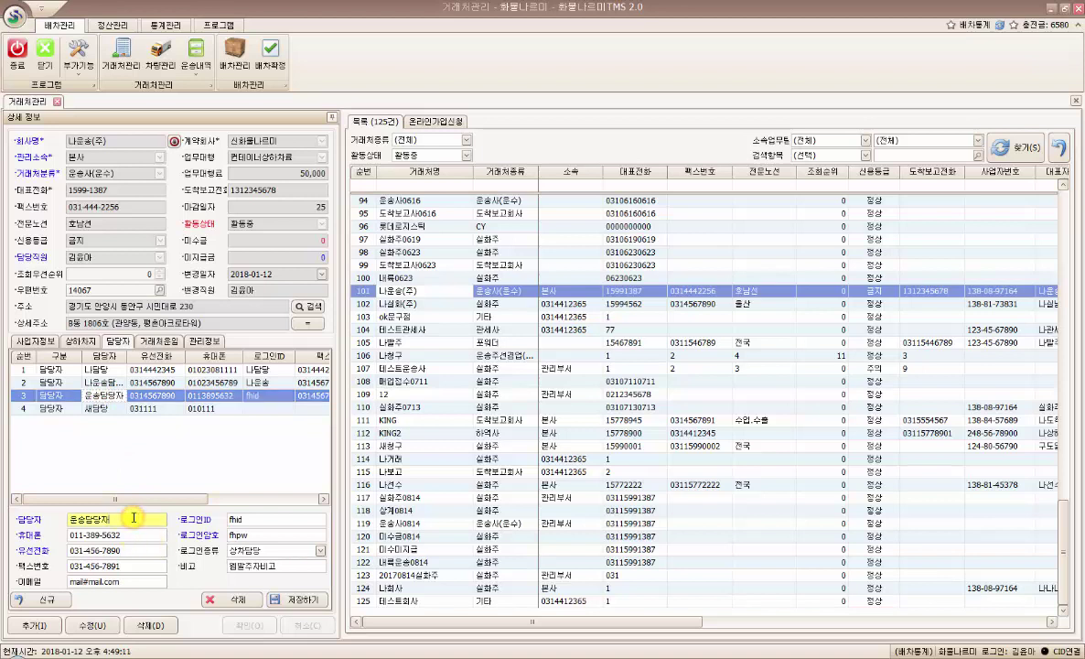
- Review 운송담당자's name, e-mail, login ID and password, and its login type choices
drag(129, 519, 53, 518)
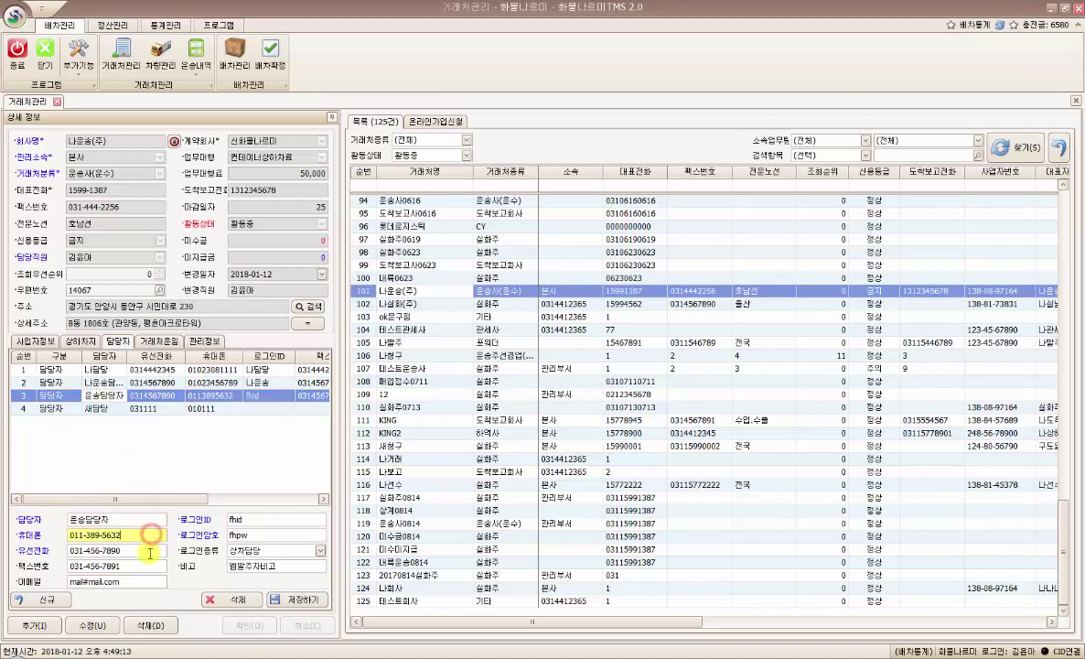
click(148, 581)
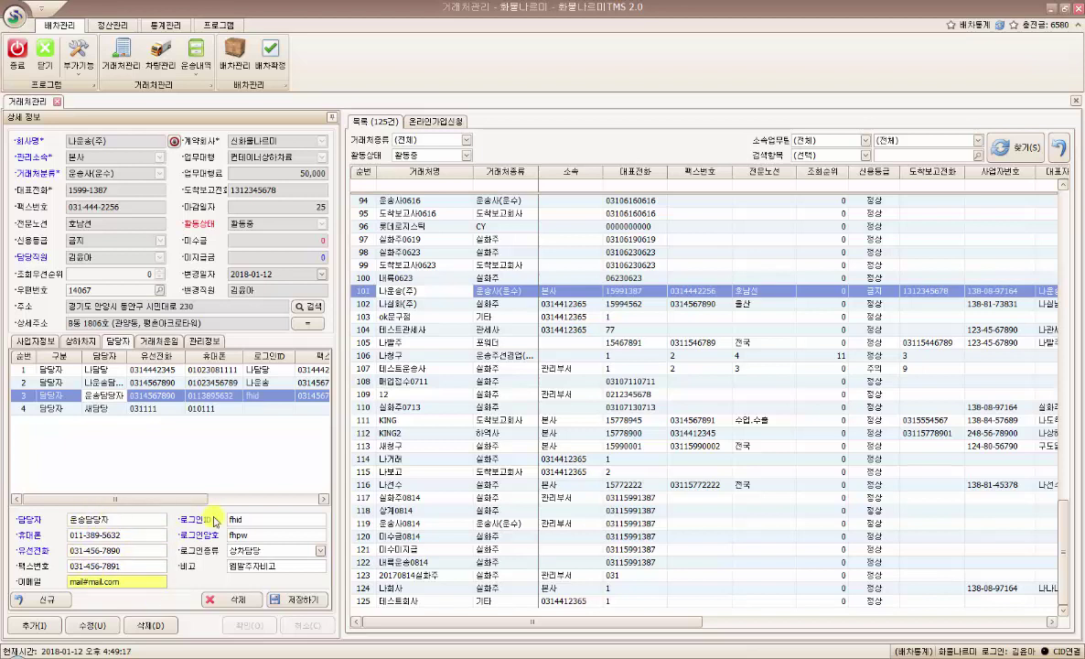
click(268, 519)
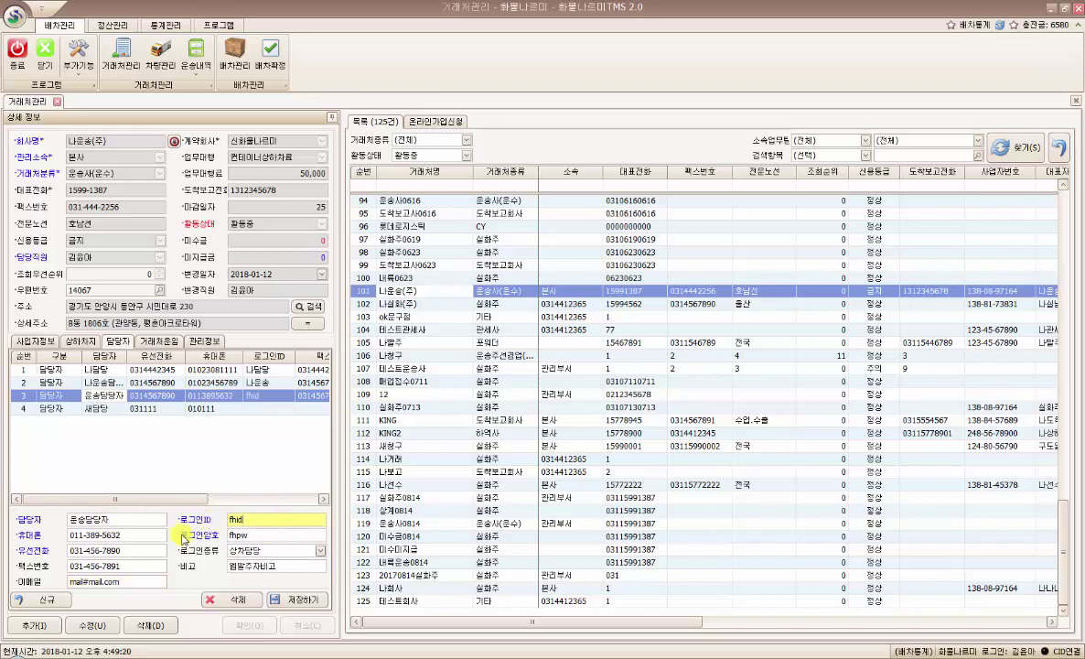
click(294, 534)
click(288, 520)
click(284, 534)
click(320, 552)
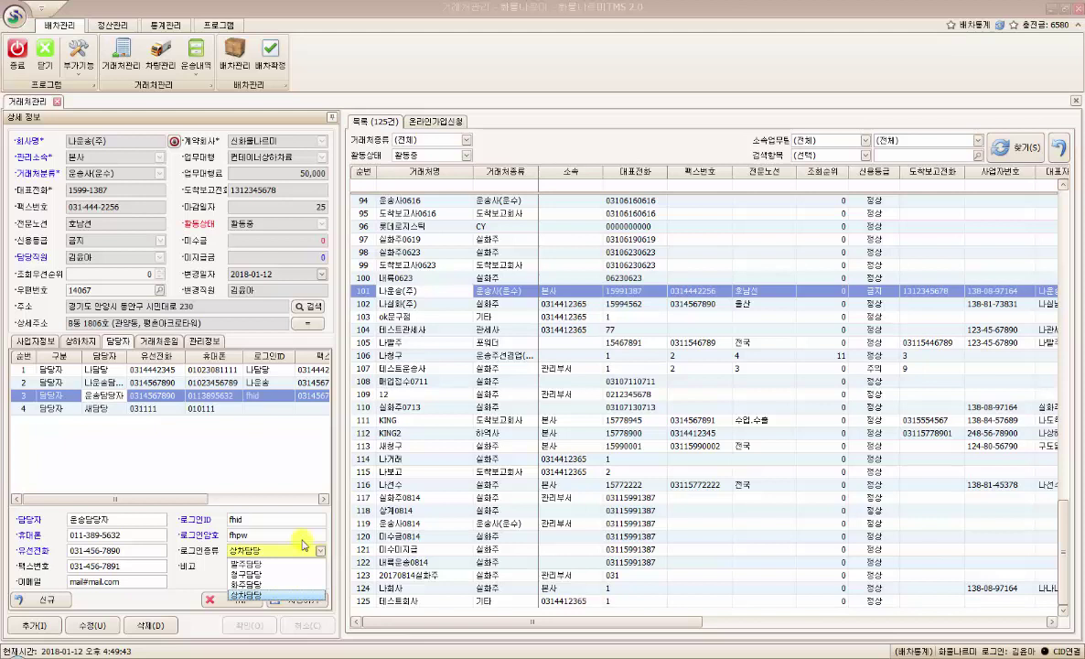
- Keep 상차담당 as 운송담당자's login type after rechecking the login fields
click(320, 554)
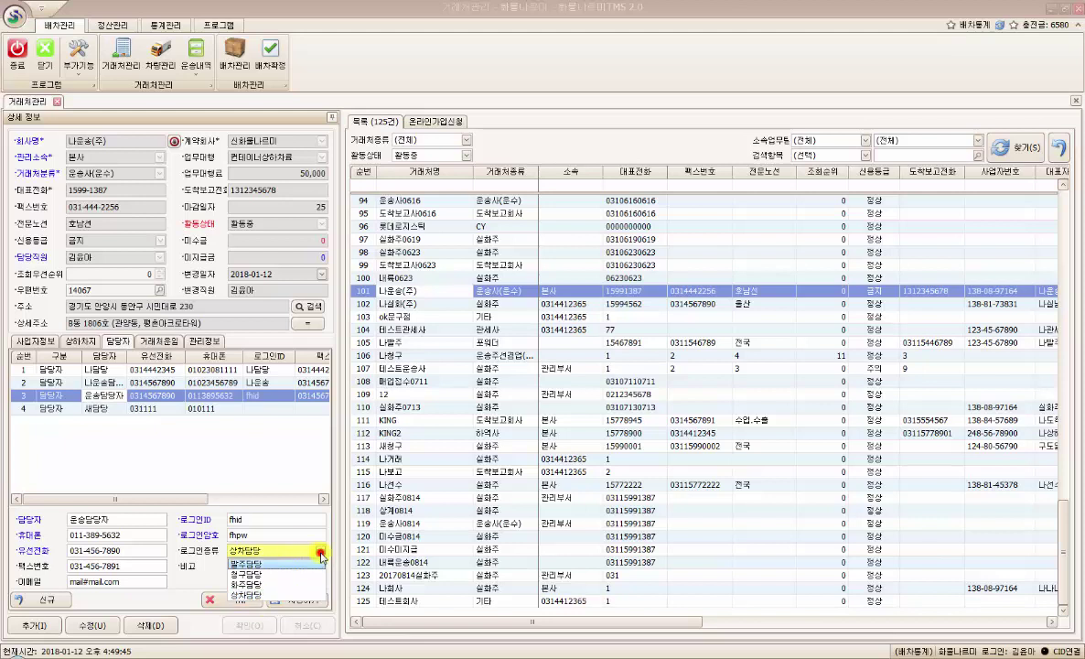
click(165, 453)
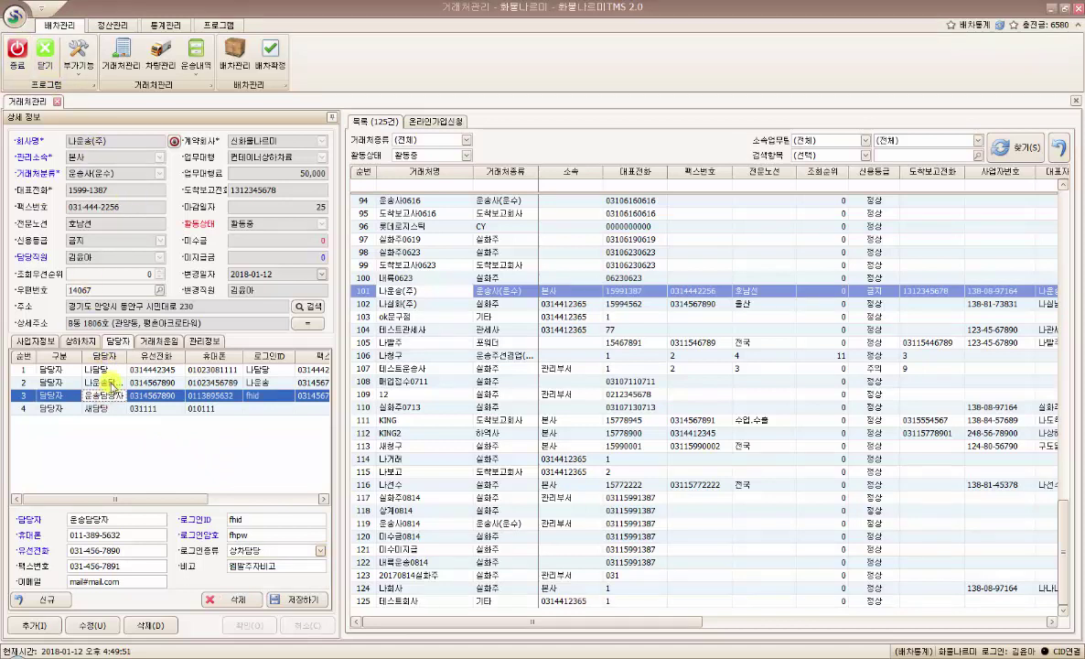
click(297, 535)
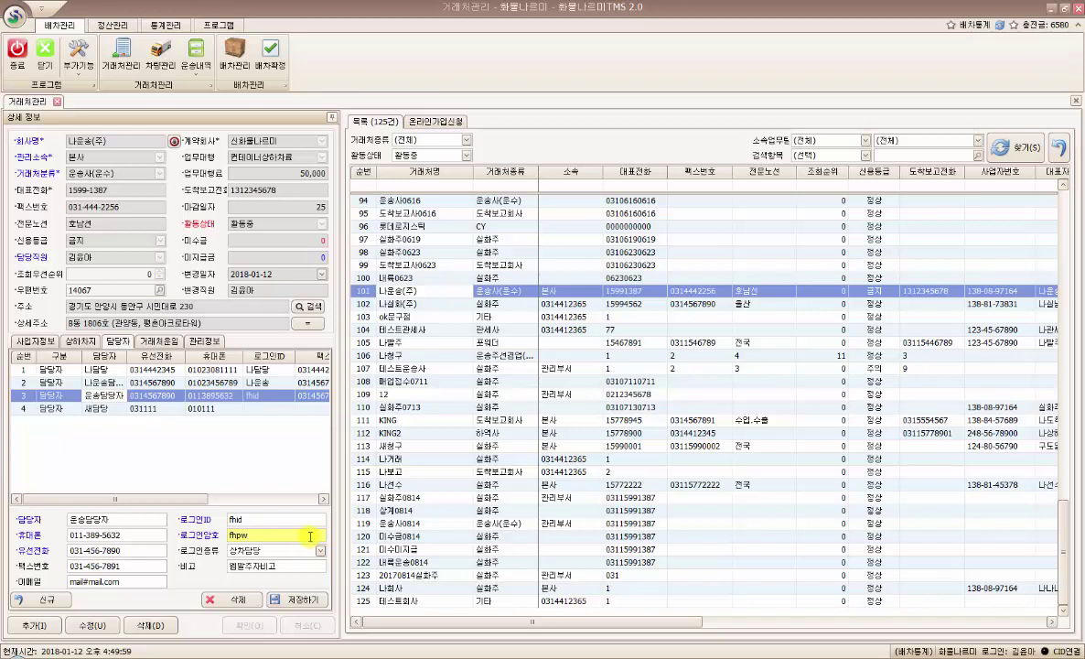
click(316, 519)
click(320, 551)
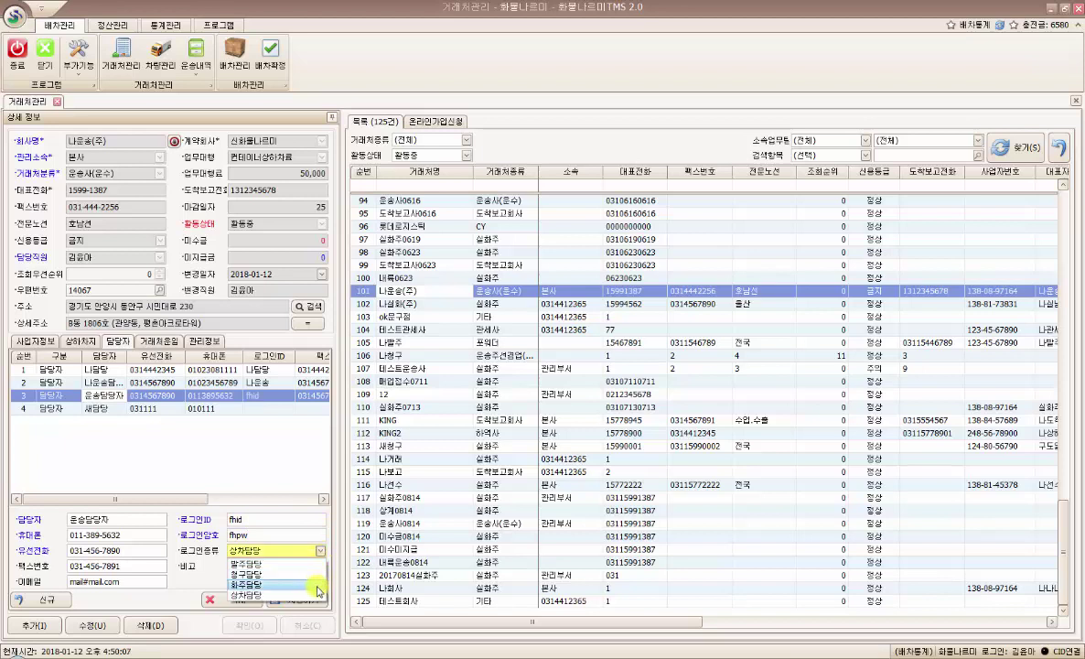
click(321, 551)
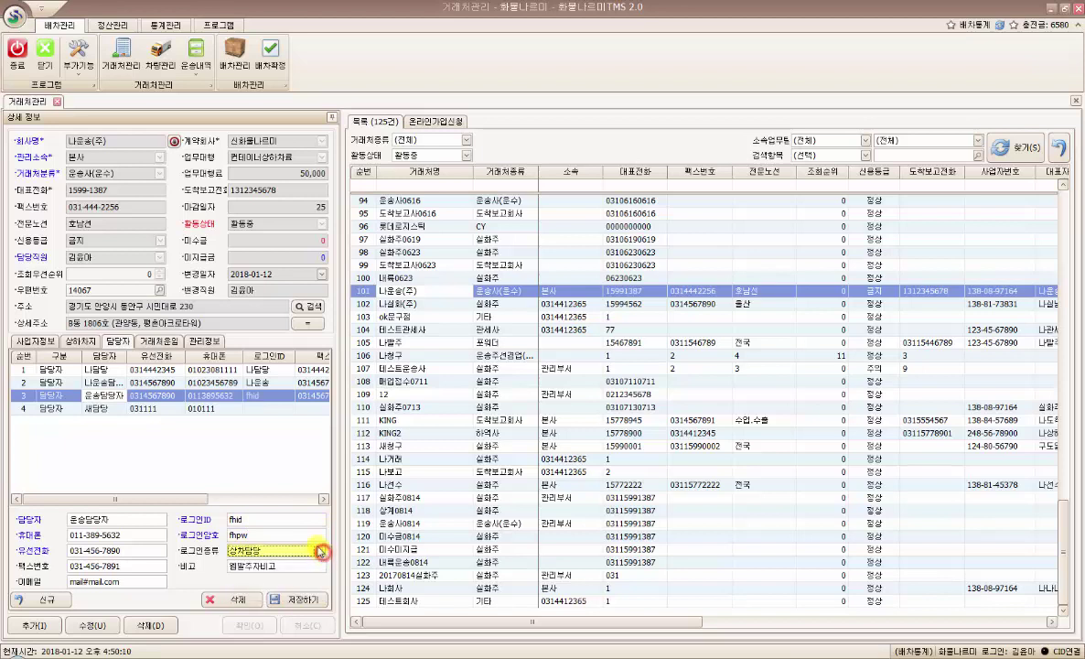
- Check the login password and ID fields, then clear the form and select the fourth contact
click(315, 536)
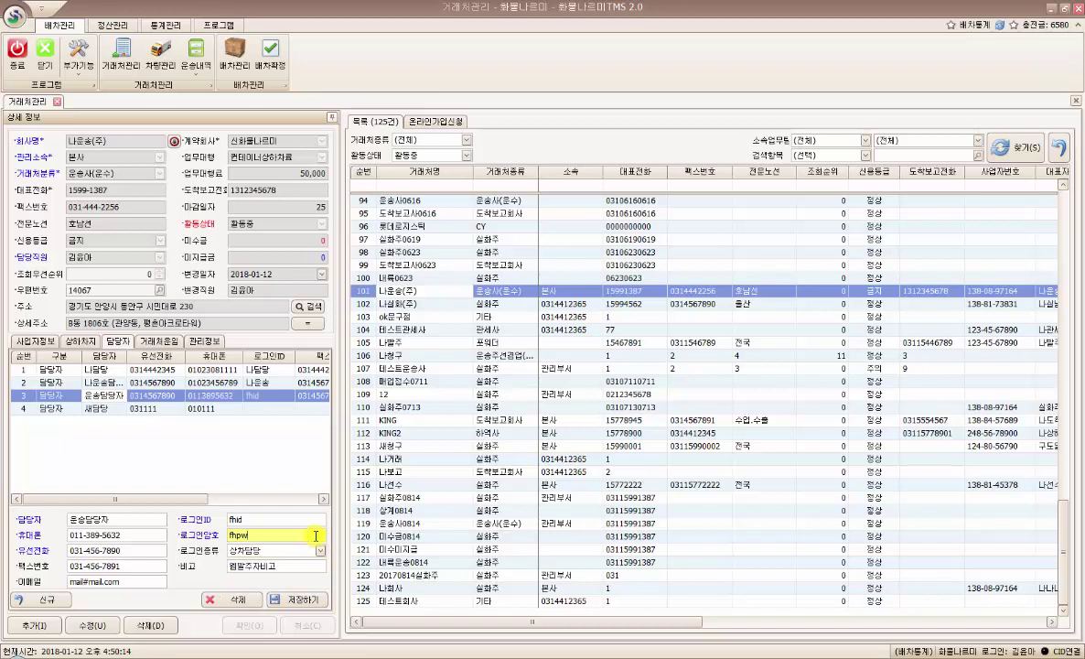
click(269, 519)
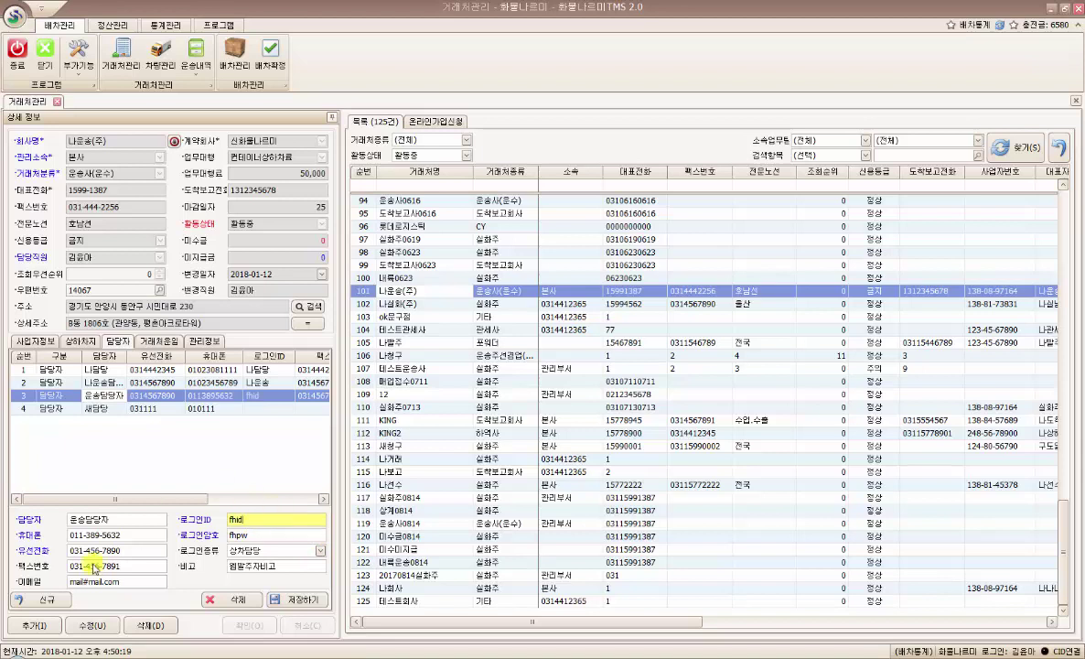
click(42, 599)
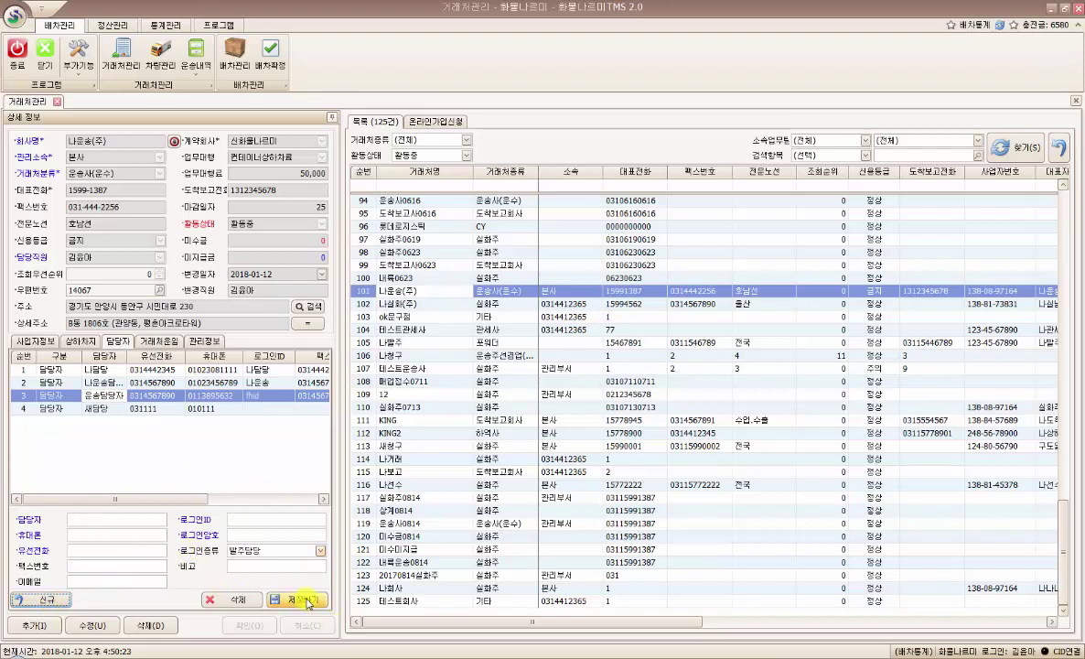
click(98, 410)
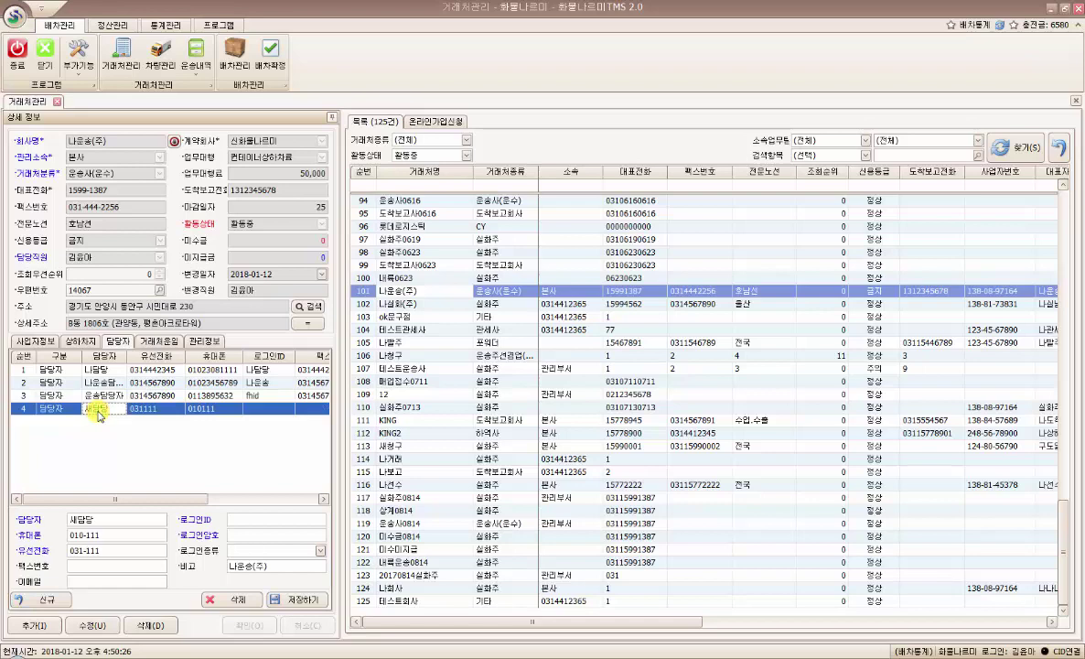
- Delete the fourth contact, confirming with 예(Y), then reselect the first contact
click(241, 601)
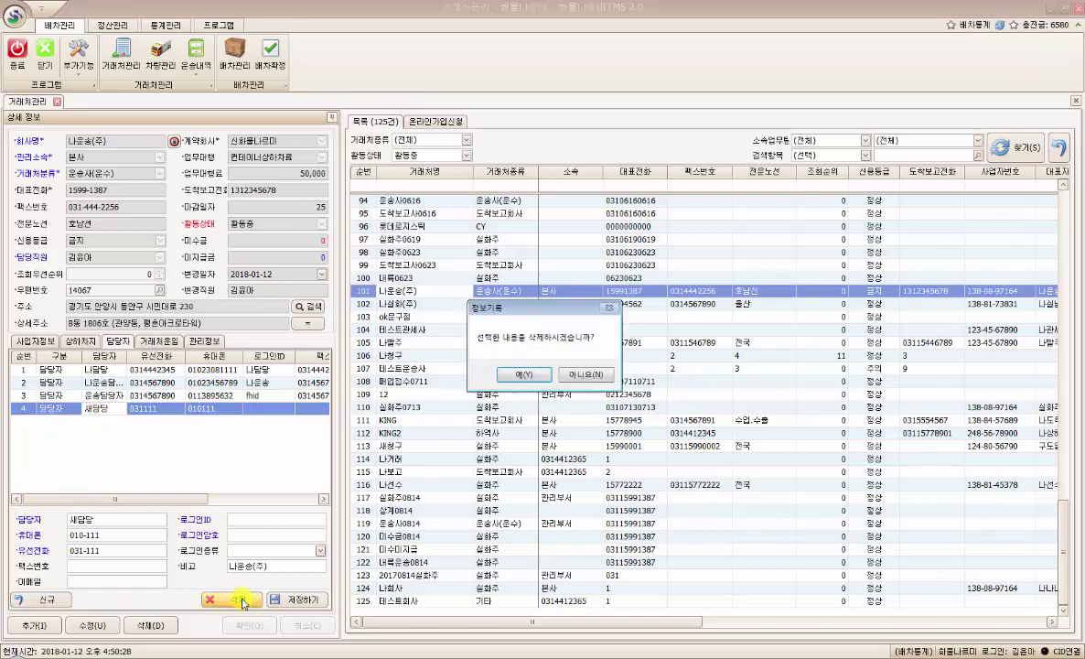
click(523, 374)
click(116, 450)
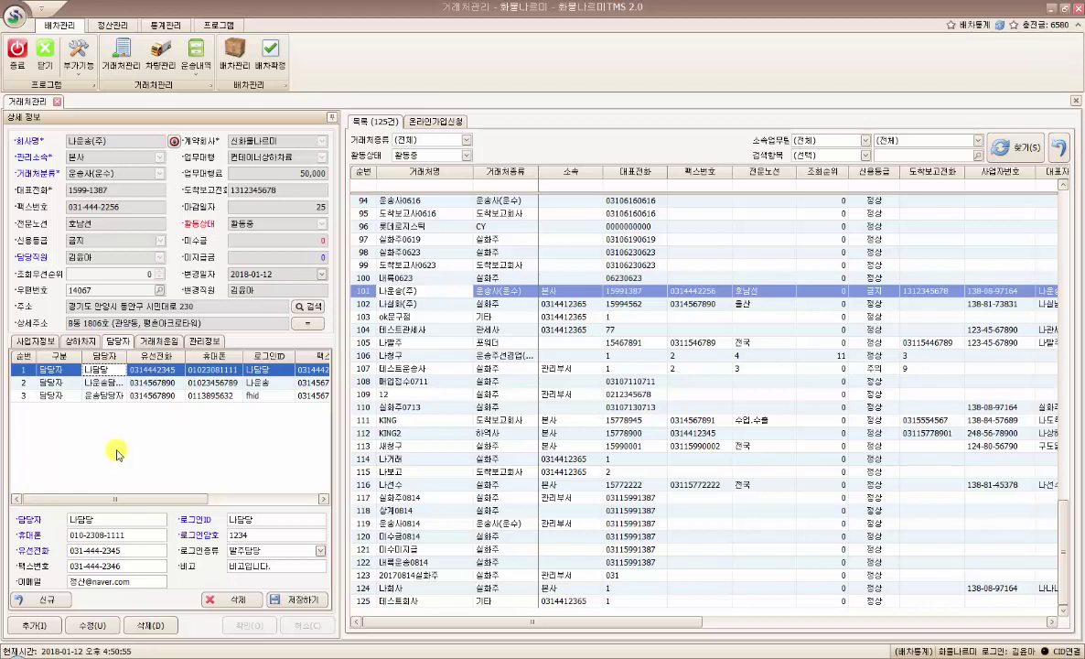
click(167, 343)
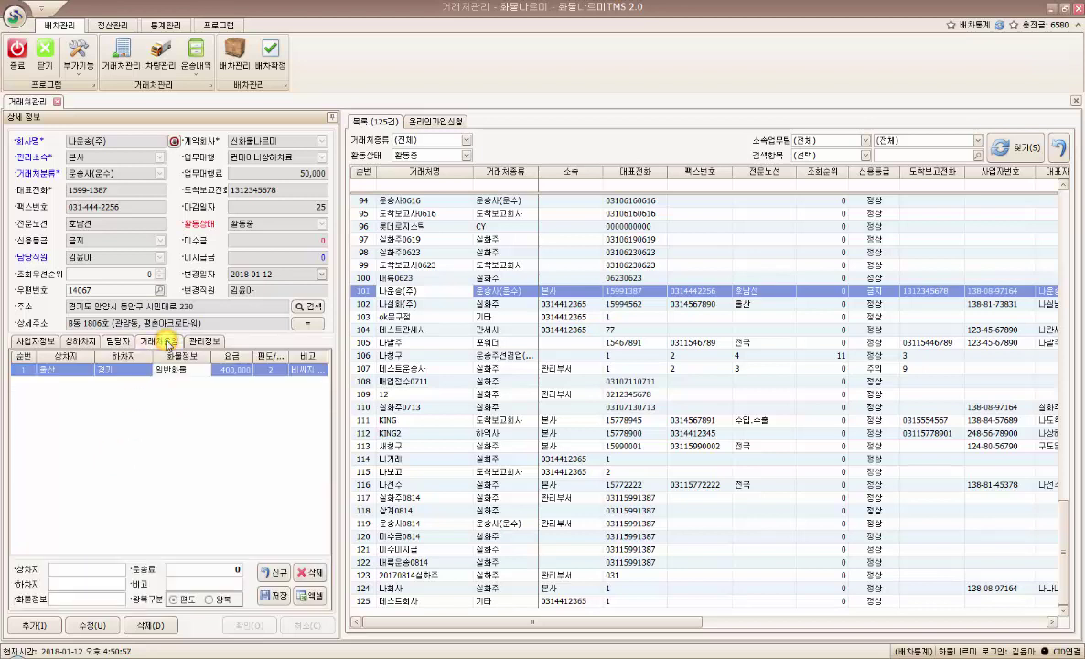
click(104, 369)
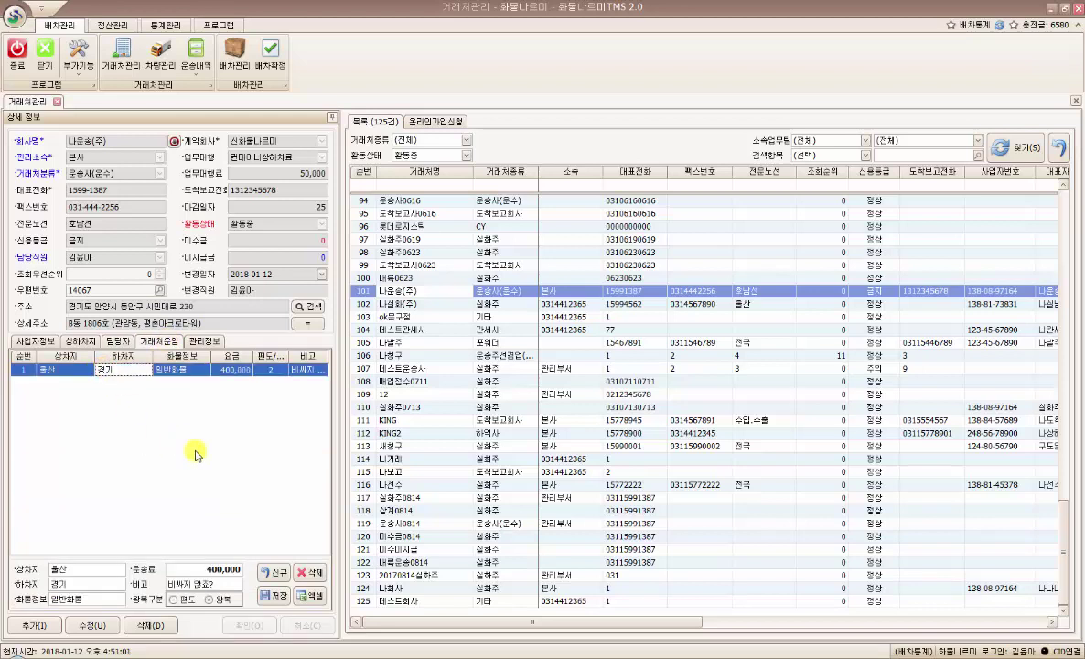
click(116, 572)
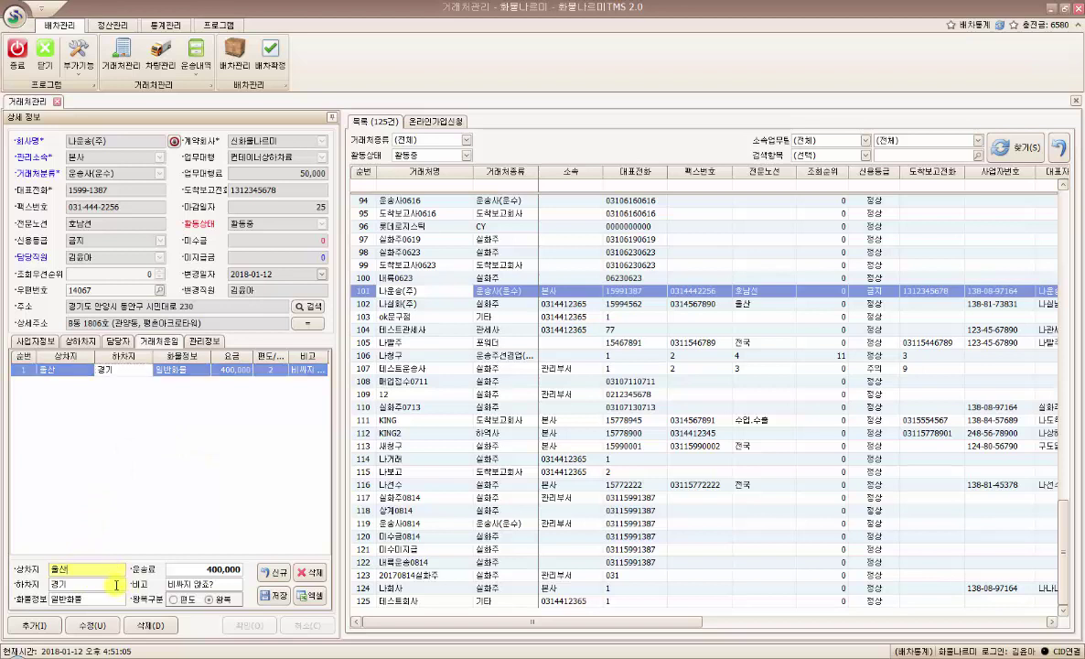
click(111, 584)
click(107, 601)
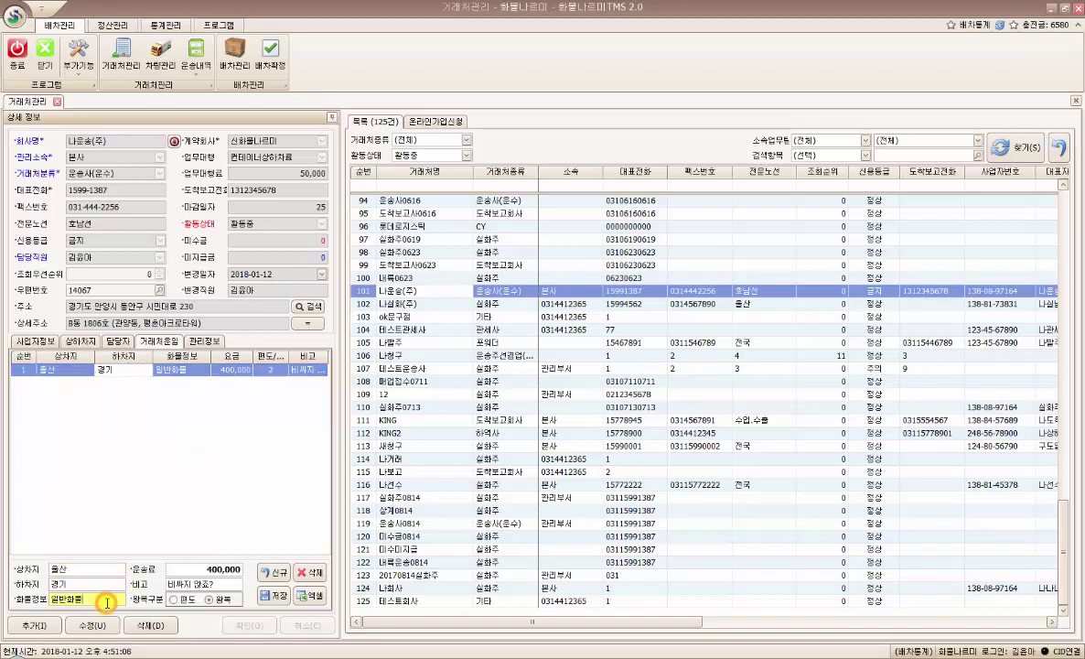
drag(199, 571, 245, 573)
click(194, 571)
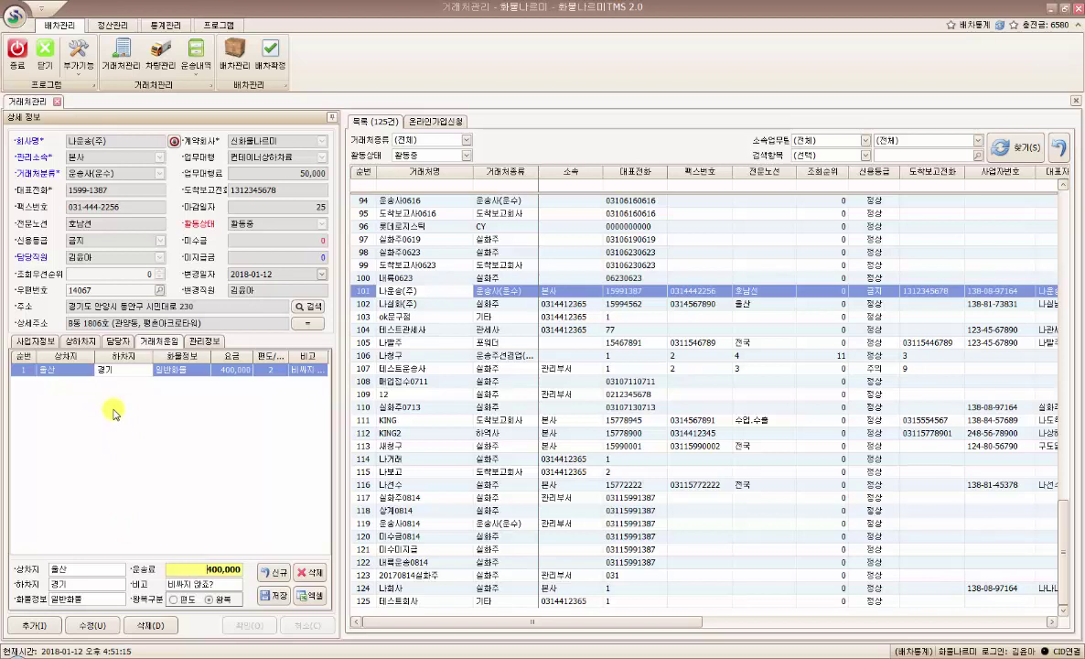
drag(112, 141, 60, 143)
click(135, 476)
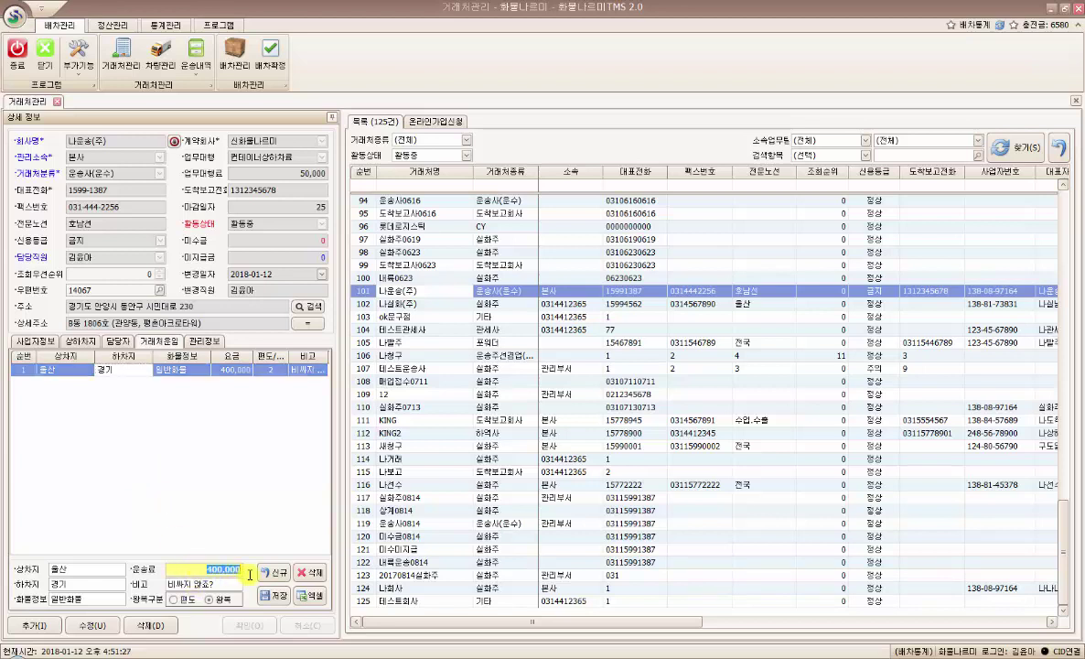
click(177, 569)
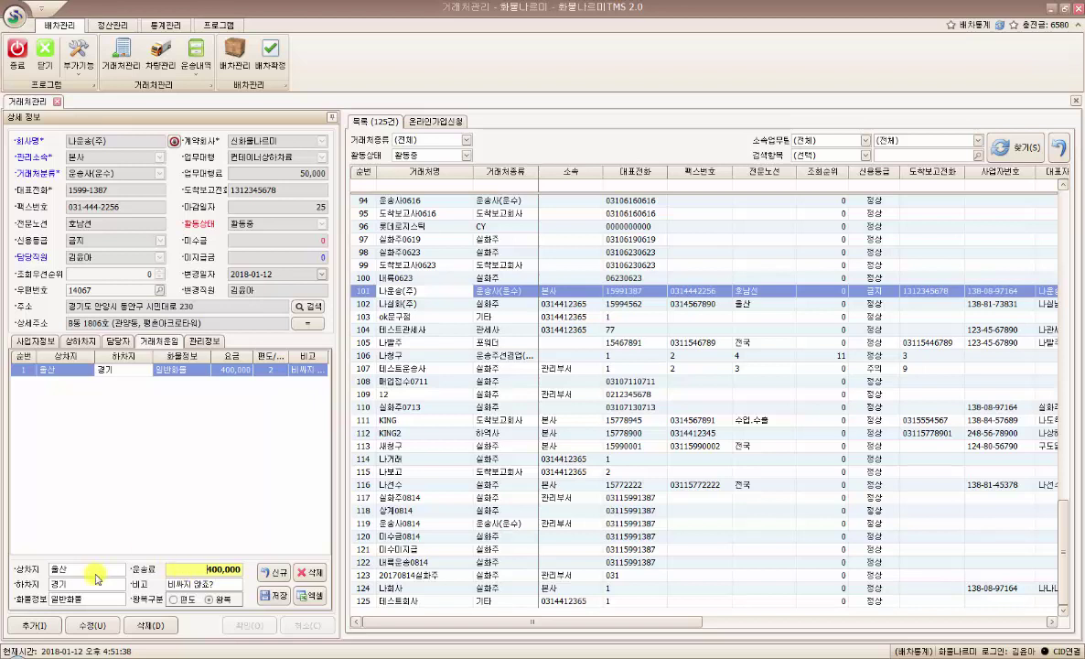
- Add and save a new fare from 서울 to 부산 for 20'컨1개 at 500,000
click(276, 574)
click(101, 569)
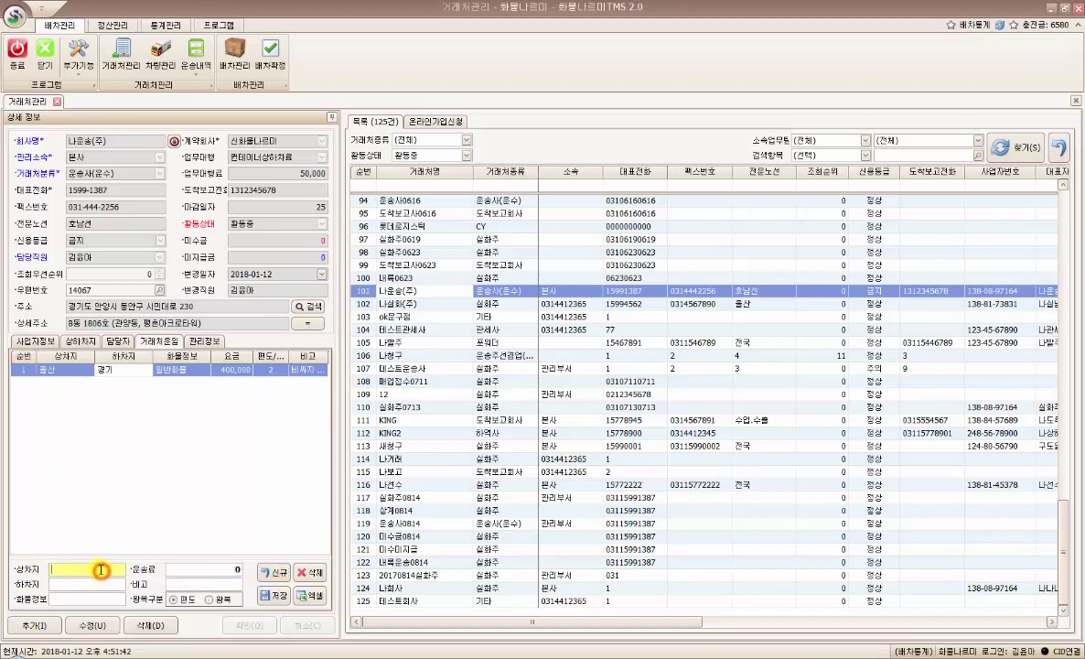
text(서울ㅇㄹ)
key(Tab)
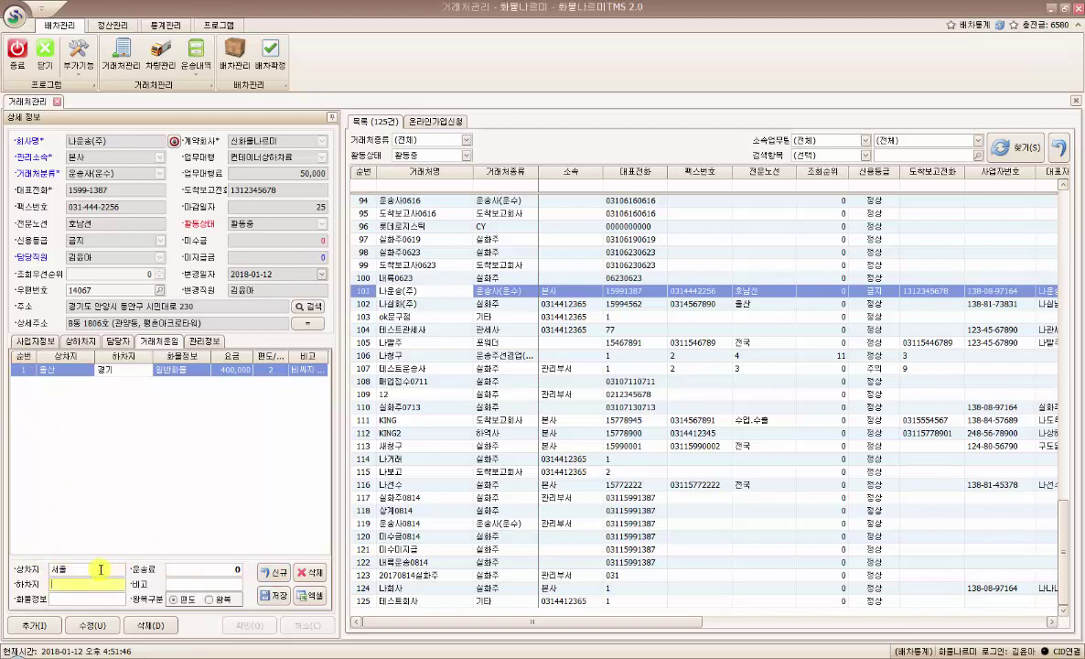
text(ㅂㅜ사)
key(Tab)
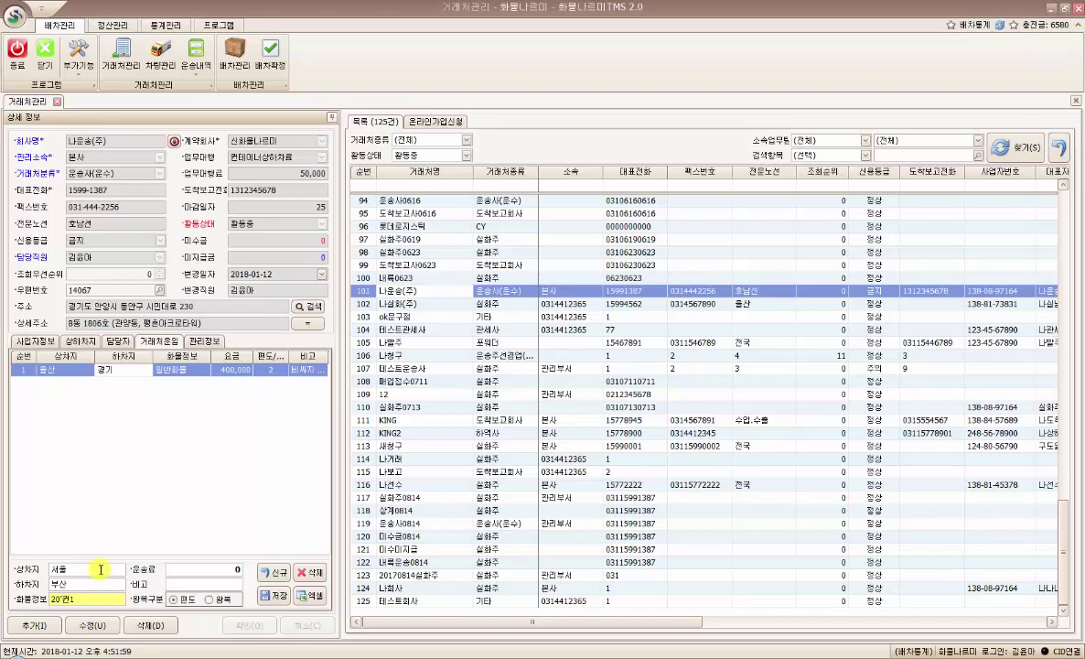
text(ㄱㅐ)
key(Tab)
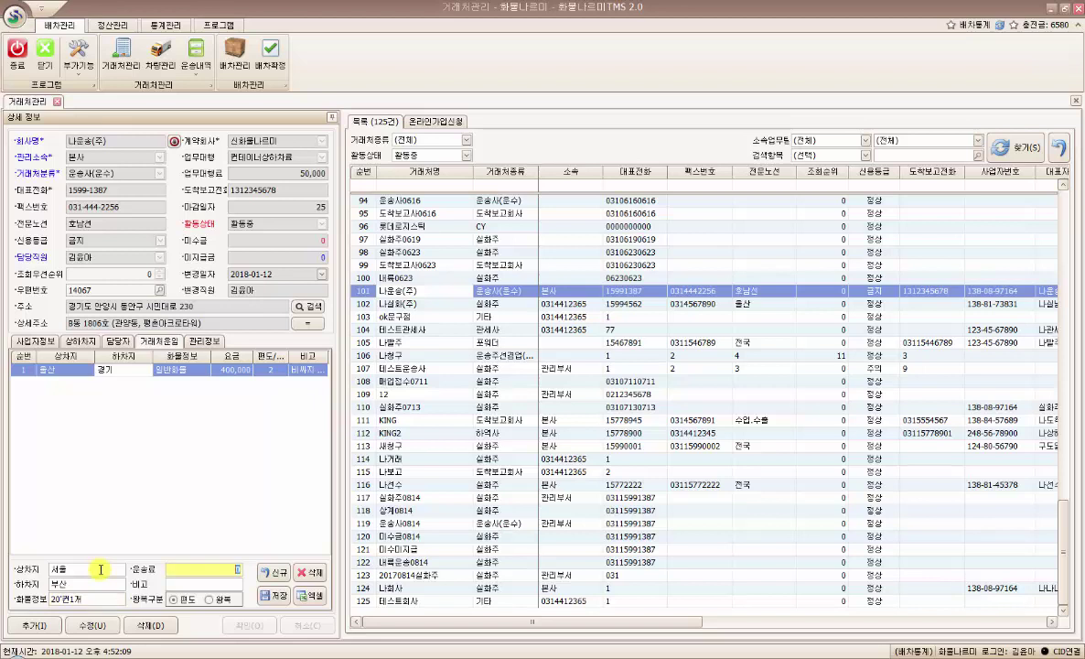
text(5,000)
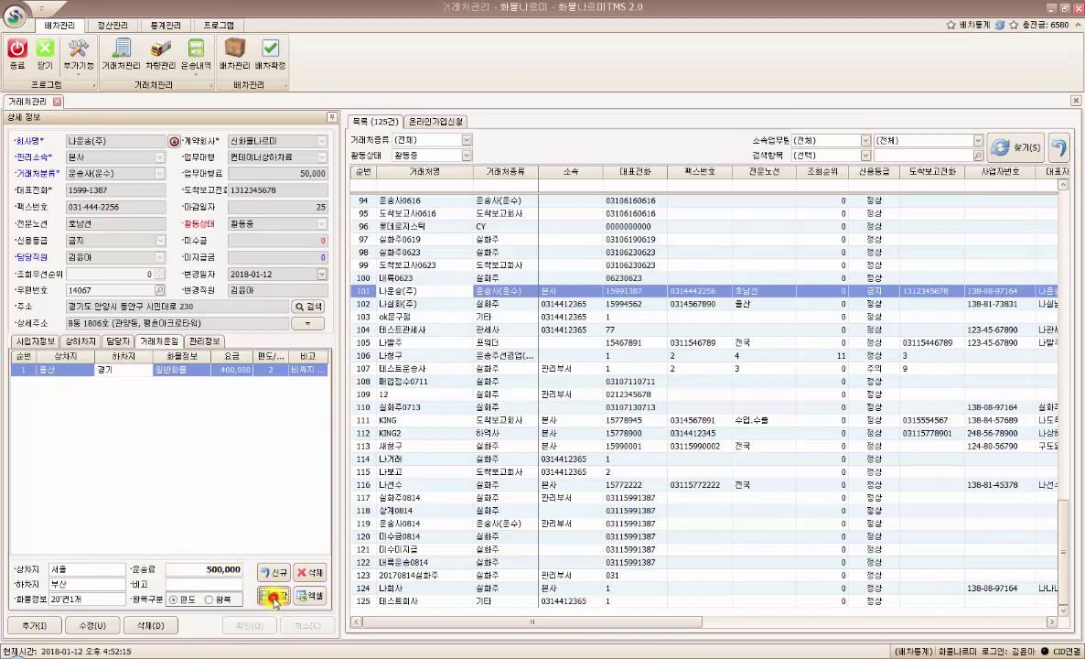
click(274, 597)
- Change the 서울 to 부산 fare to 왕복 (round trip) and save it
click(187, 383)
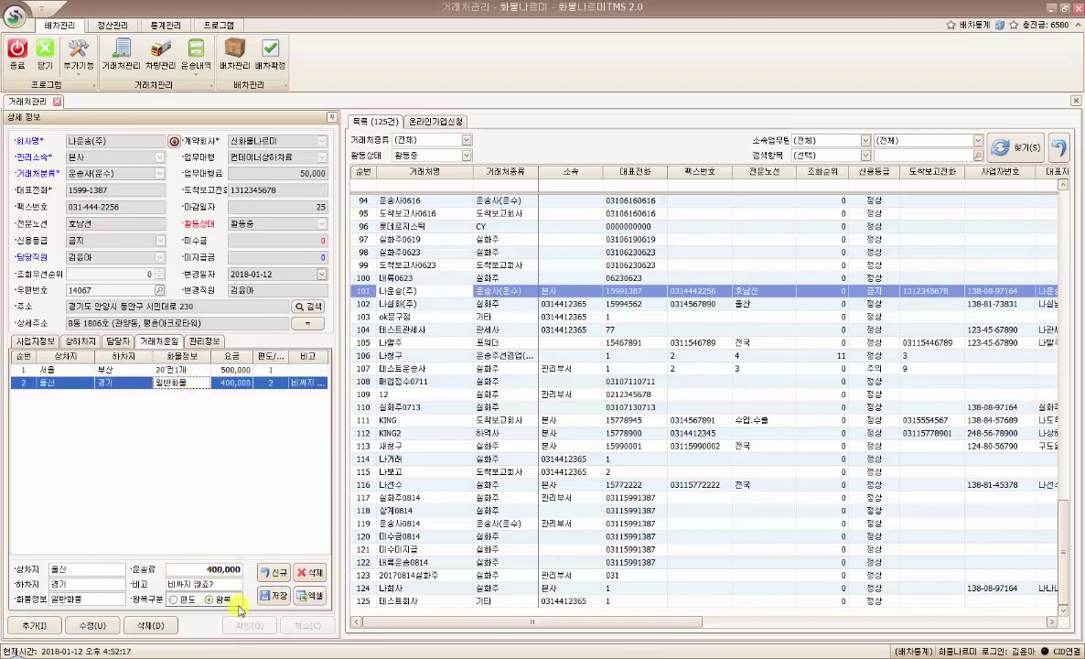
click(196, 371)
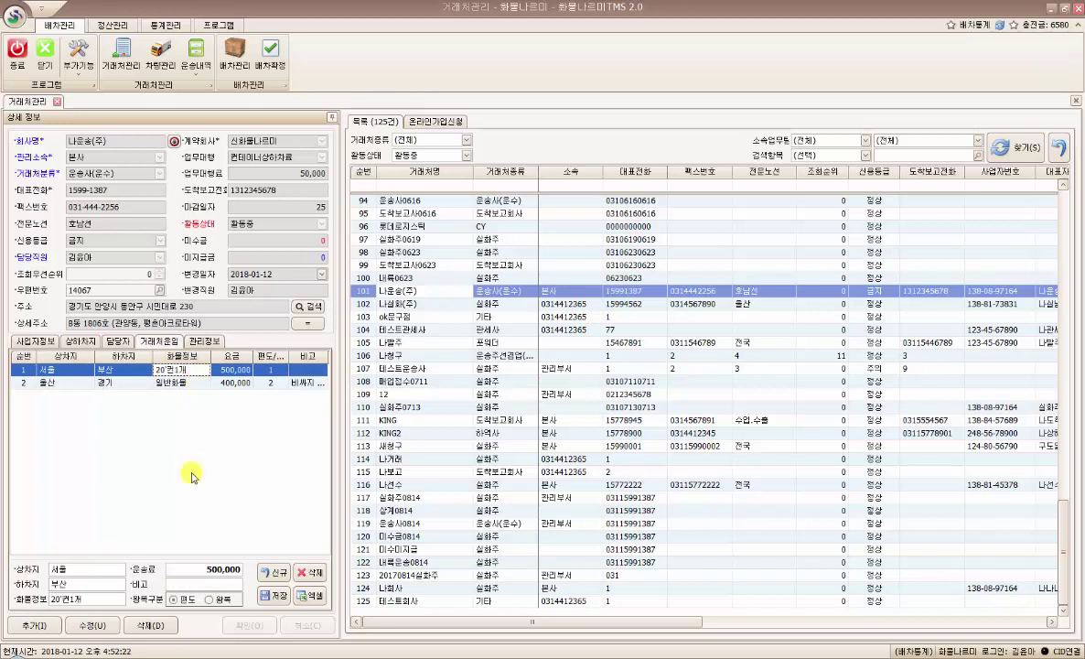
click(210, 600)
click(285, 597)
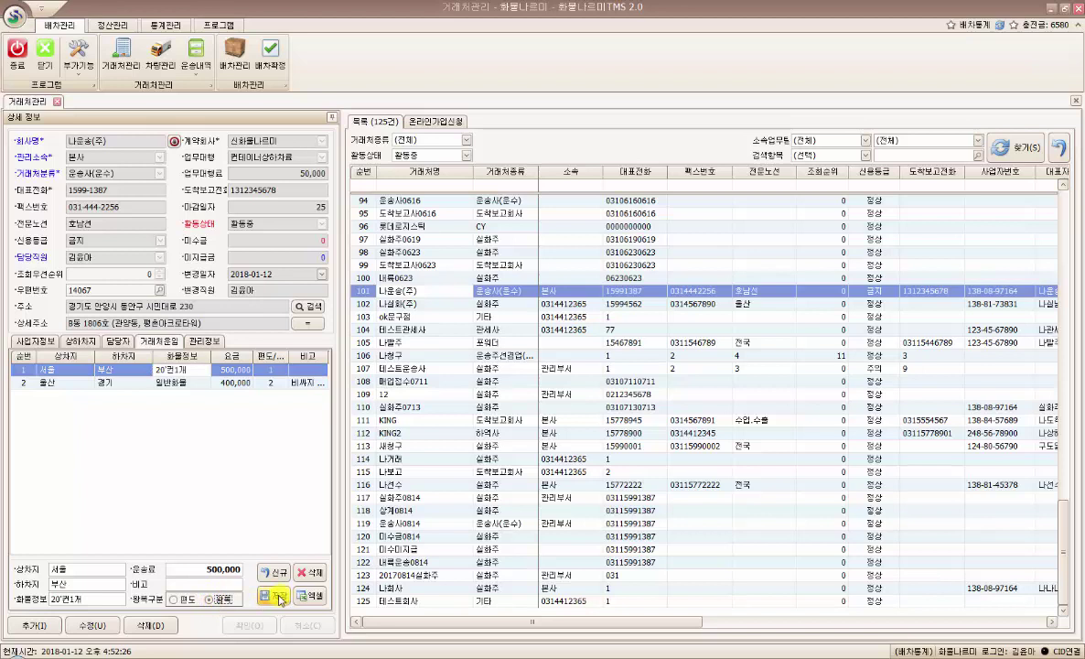
click(180, 369)
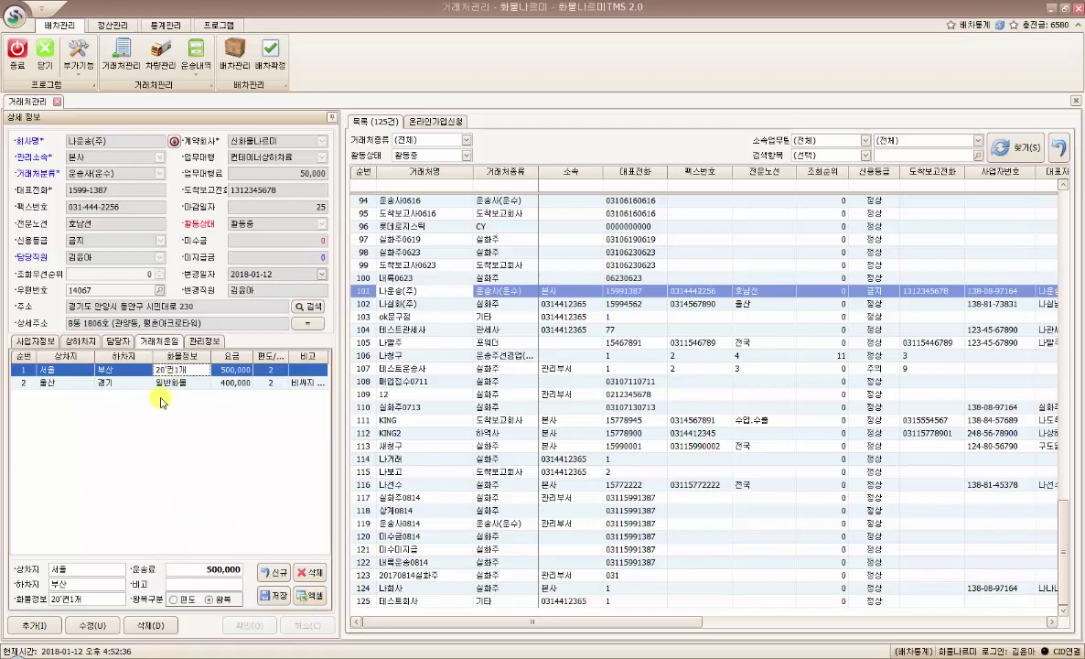
click(314, 599)
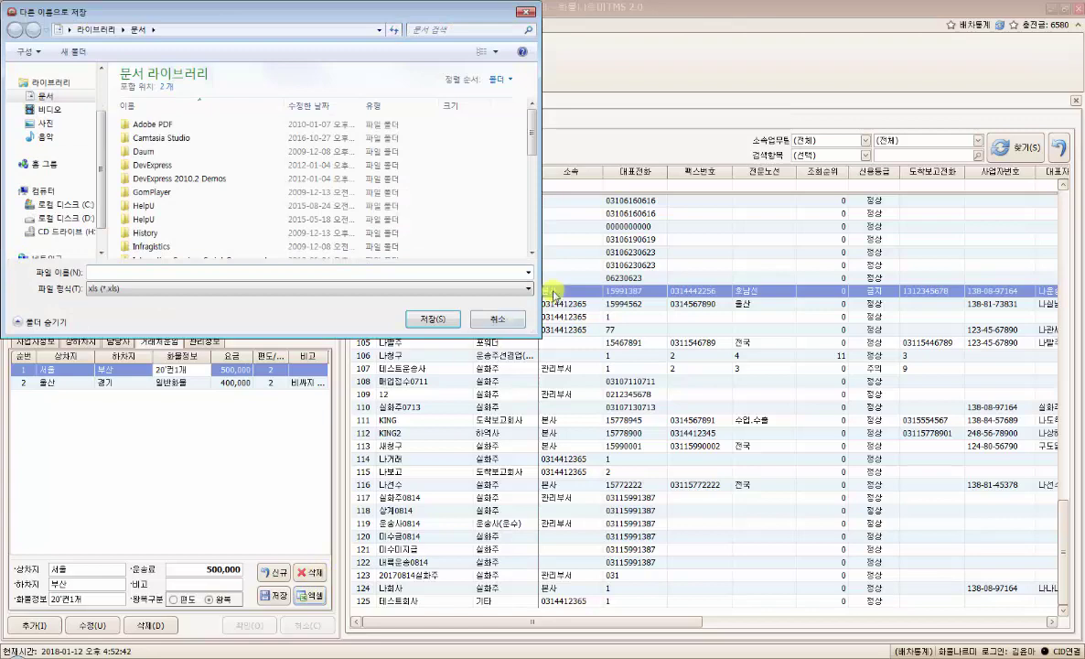
click(497, 319)
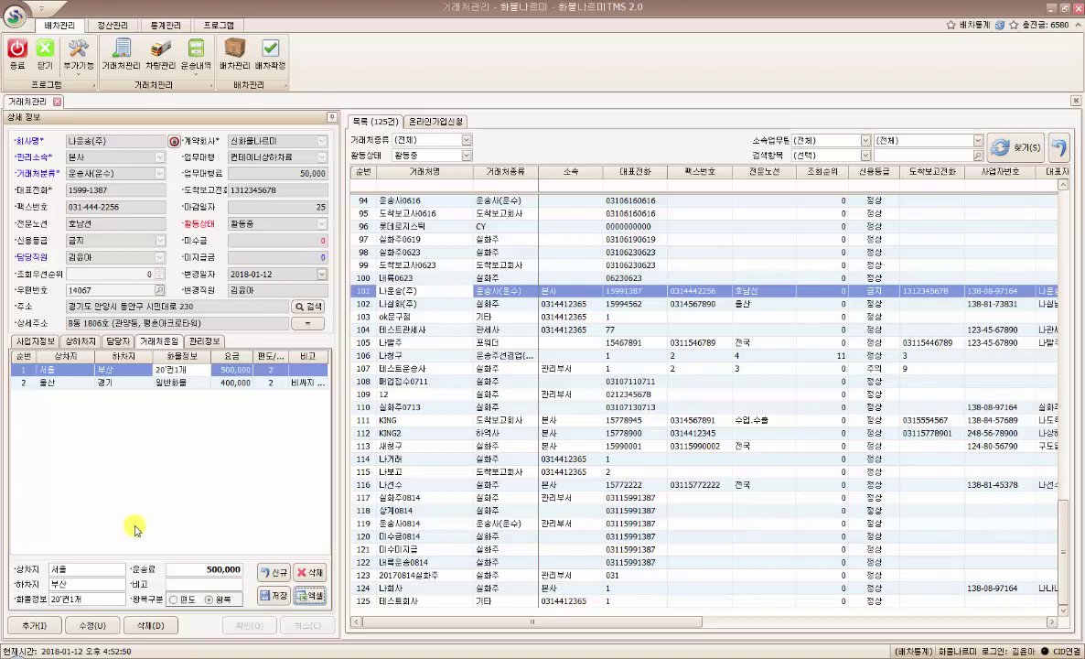
- Show the 관리정보 notes, select the 2017-07-06 note and widen the 작성내용 column
click(203, 341)
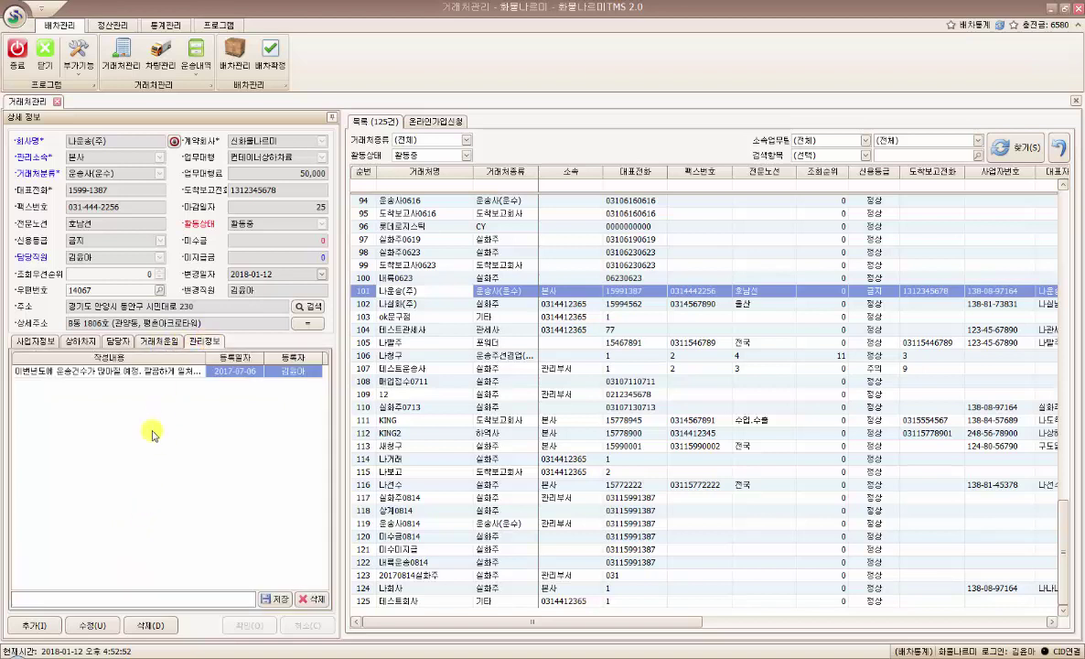
click(109, 370)
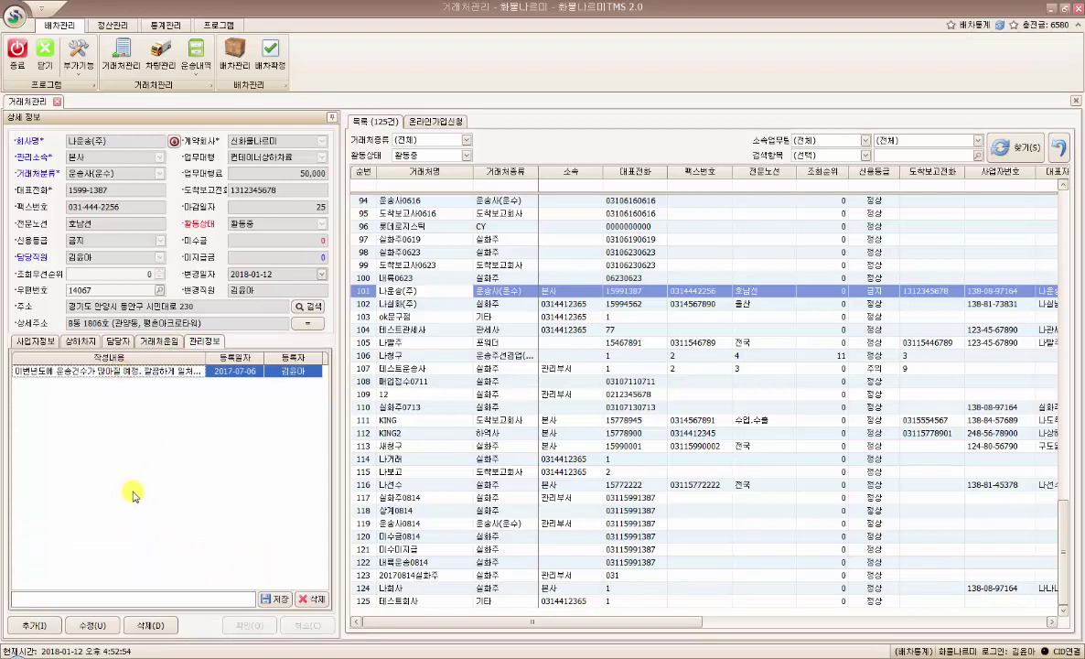
click(150, 371)
drag(205, 358, 229, 357)
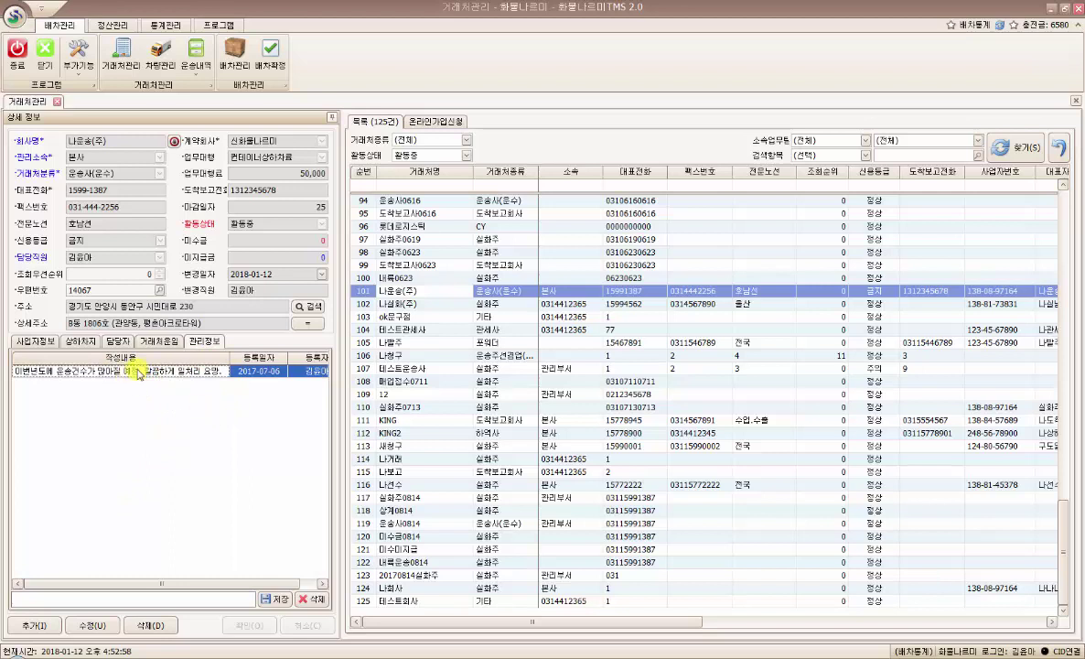
click(309, 582)
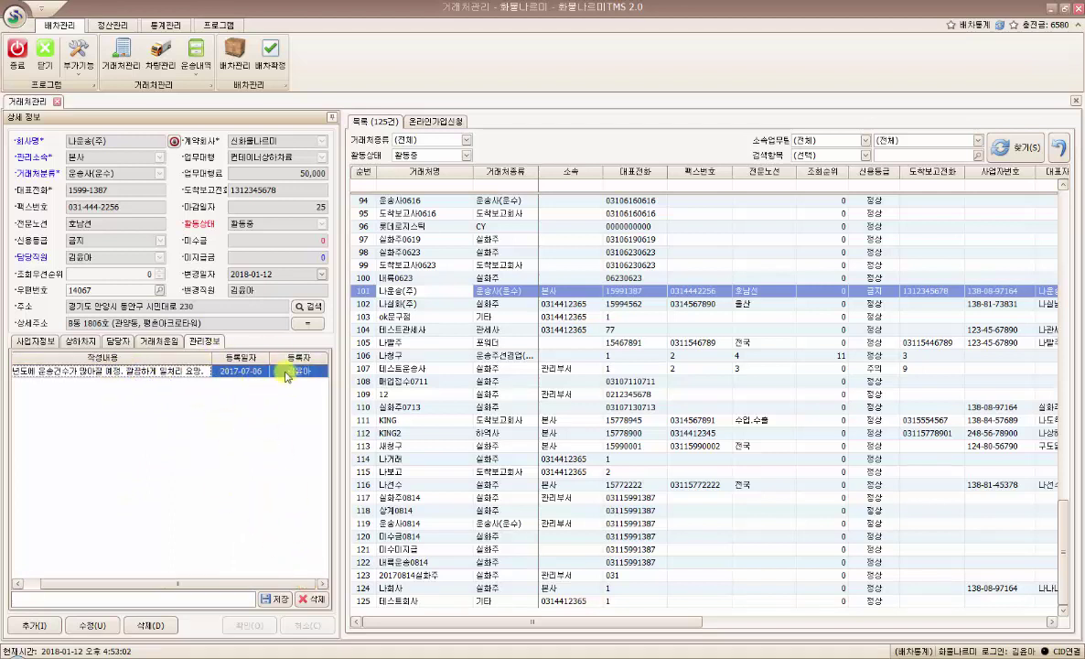
click(194, 375)
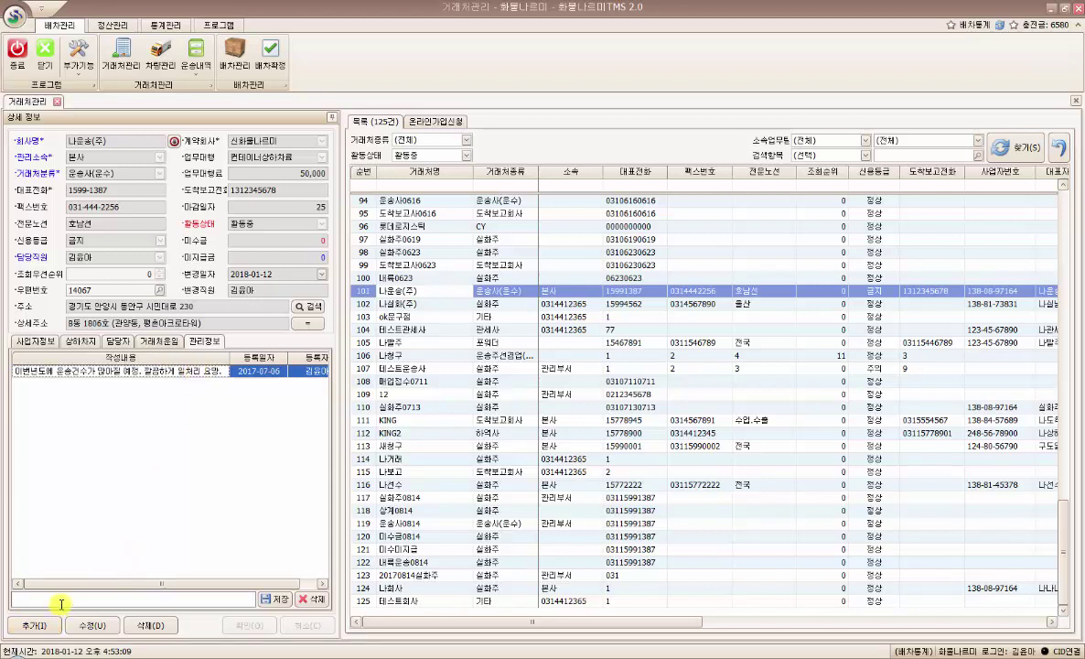
- Write and save the memo 테스트관리정보입니다., then select it to verify
click(60, 600)
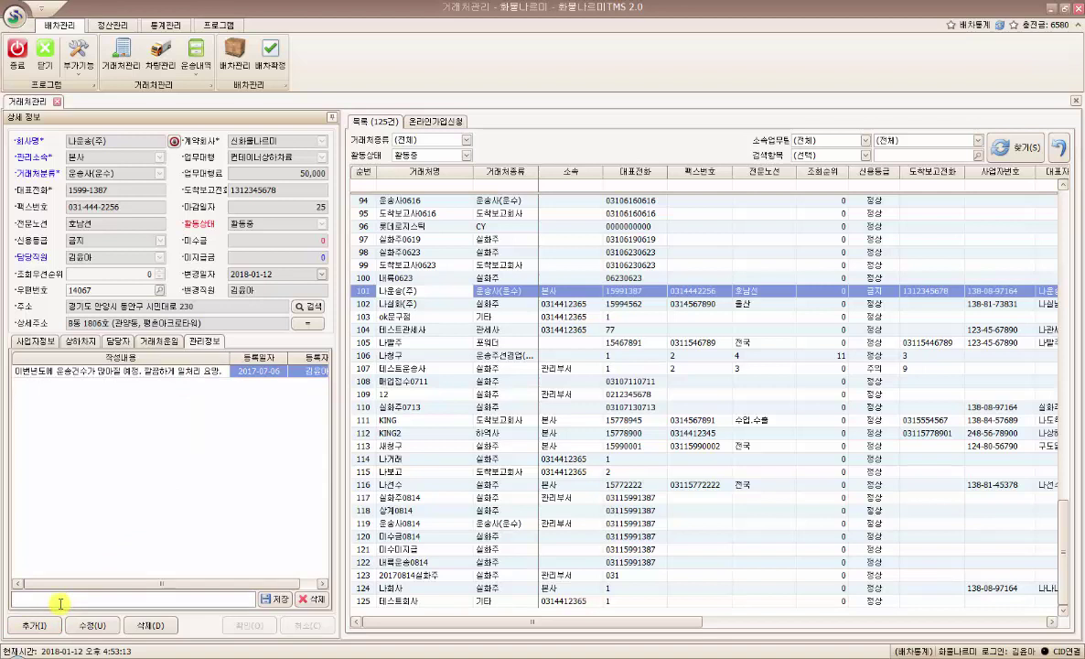
text(테스트관리자)
text(보입니다.)
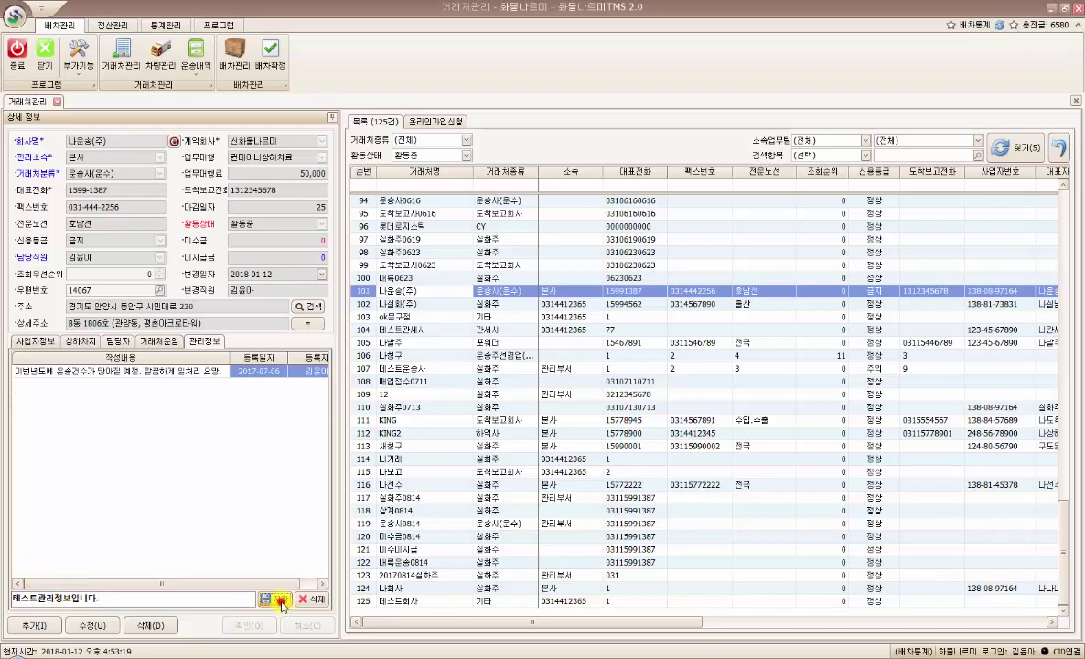
click(275, 598)
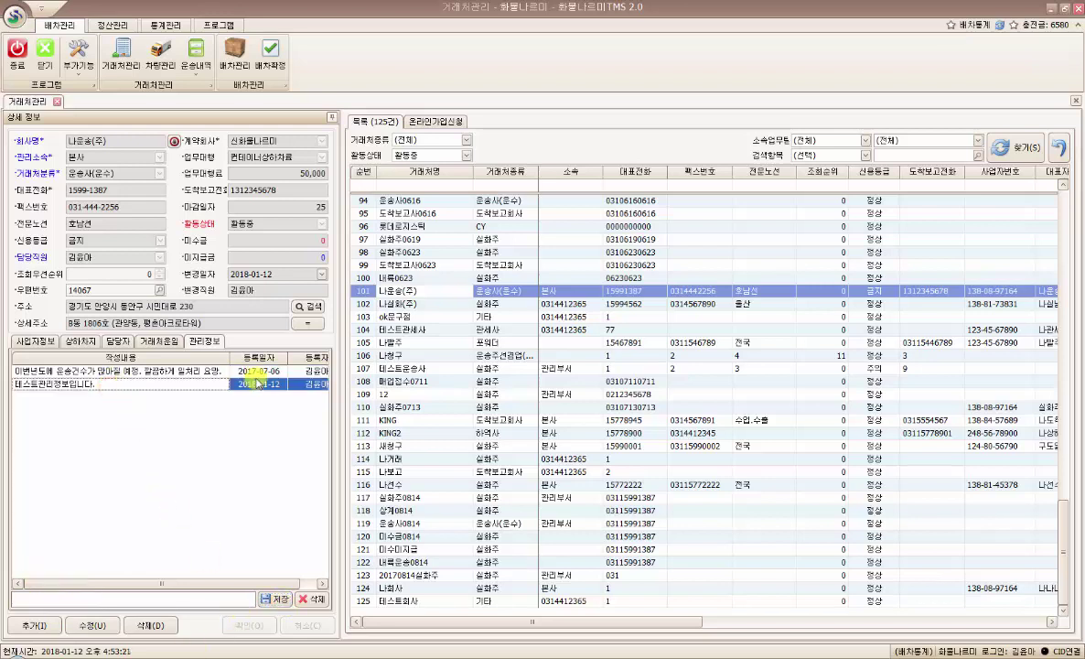
click(314, 384)
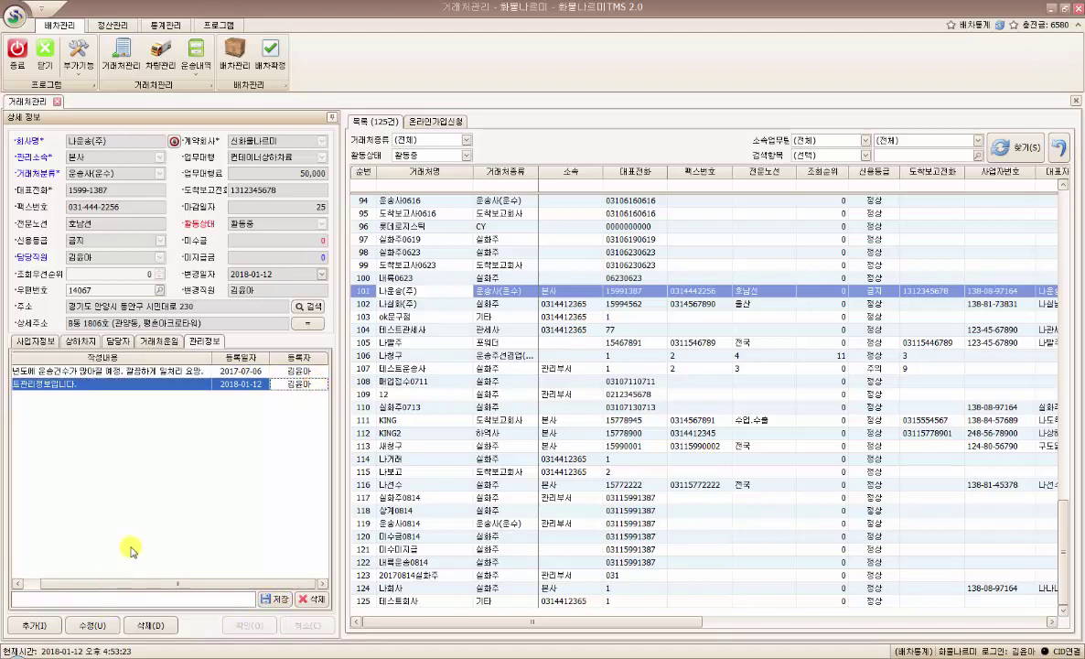
drag(72, 584, 24, 583)
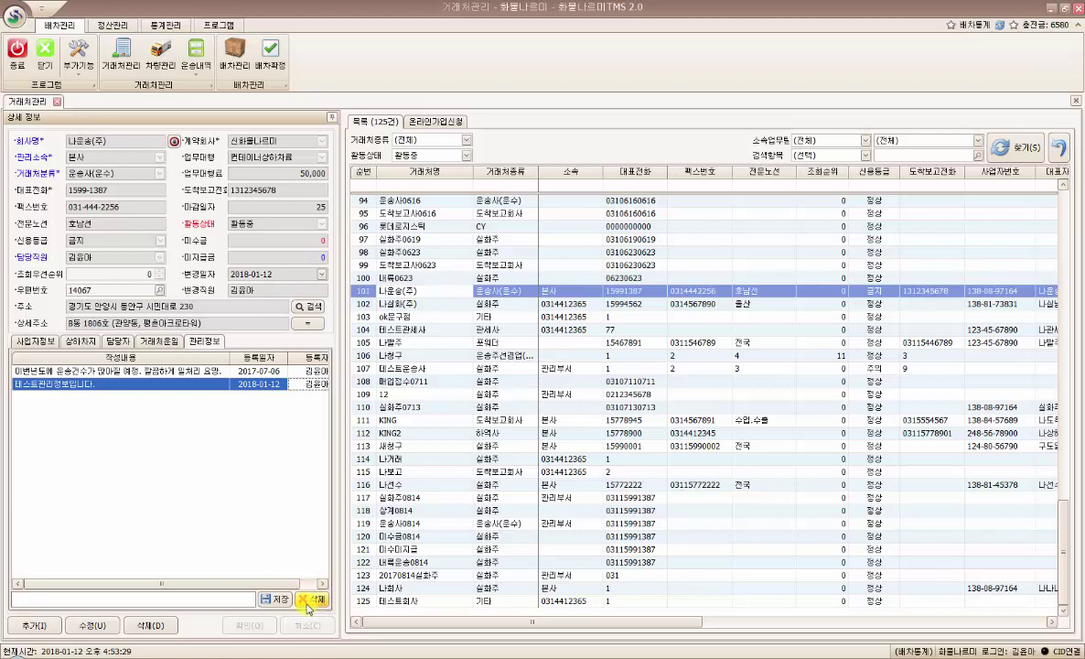
click(157, 385)
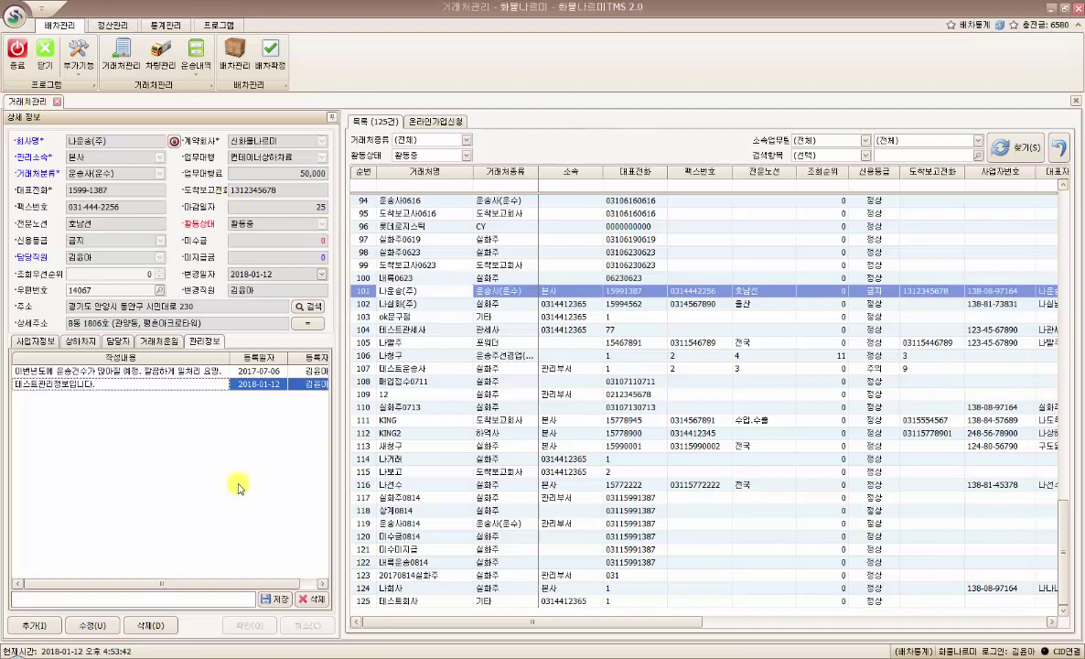
click(35, 341)
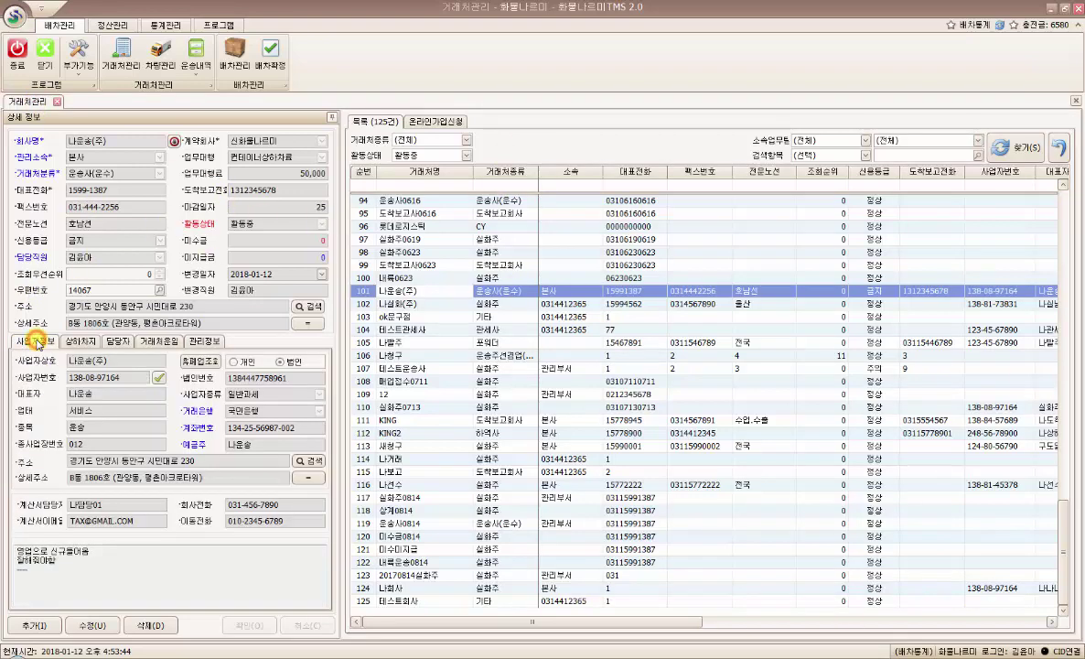
click(76, 344)
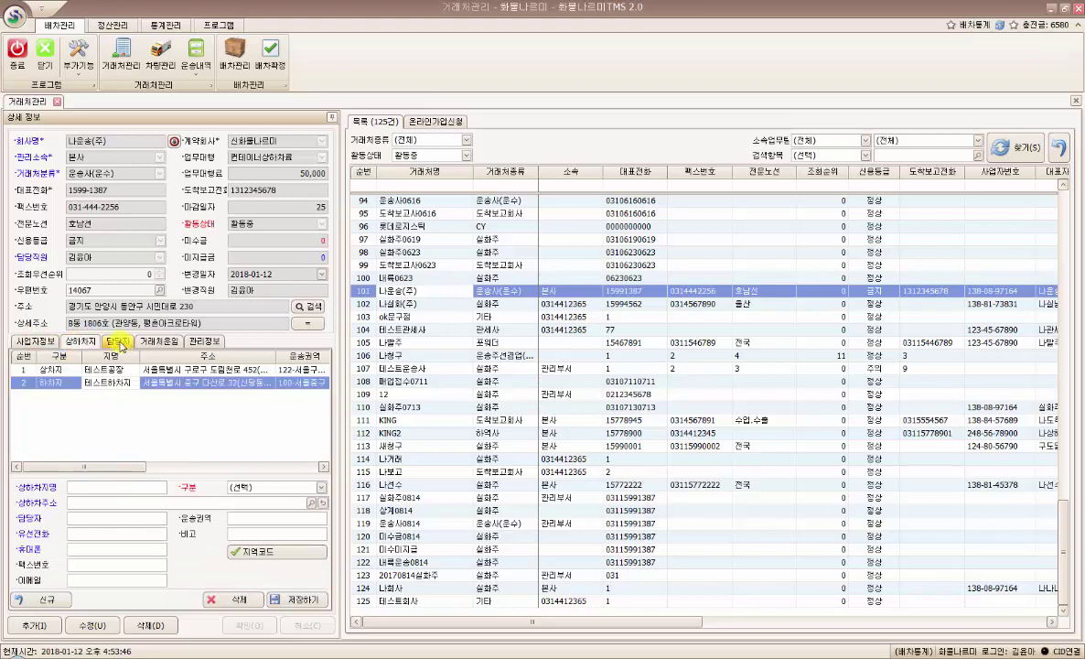
click(119, 342)
click(158, 342)
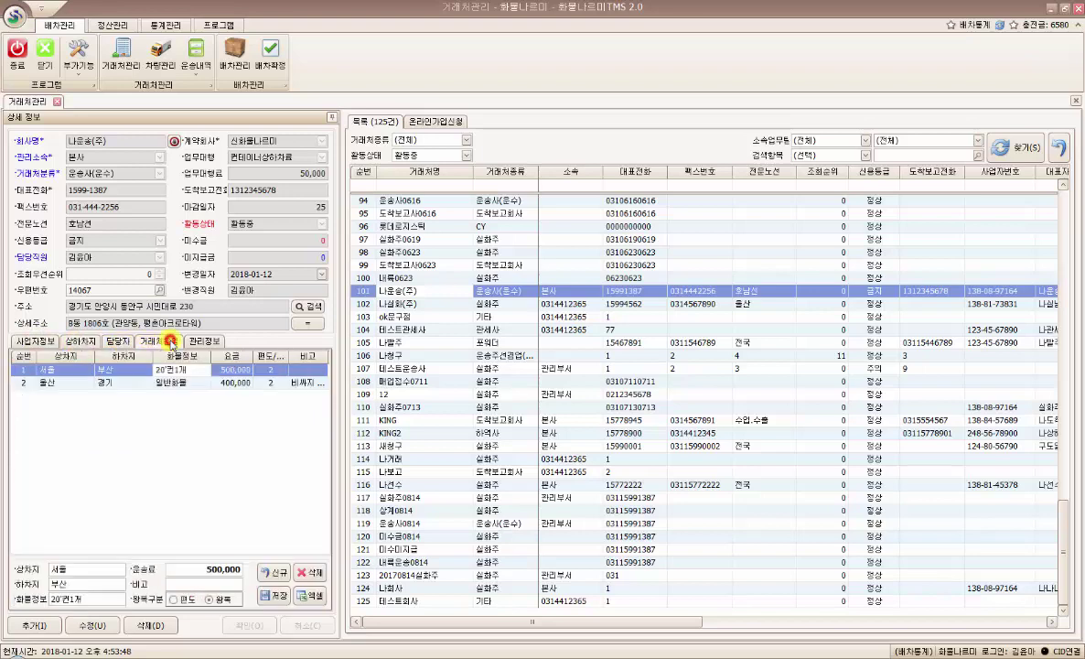
click(203, 342)
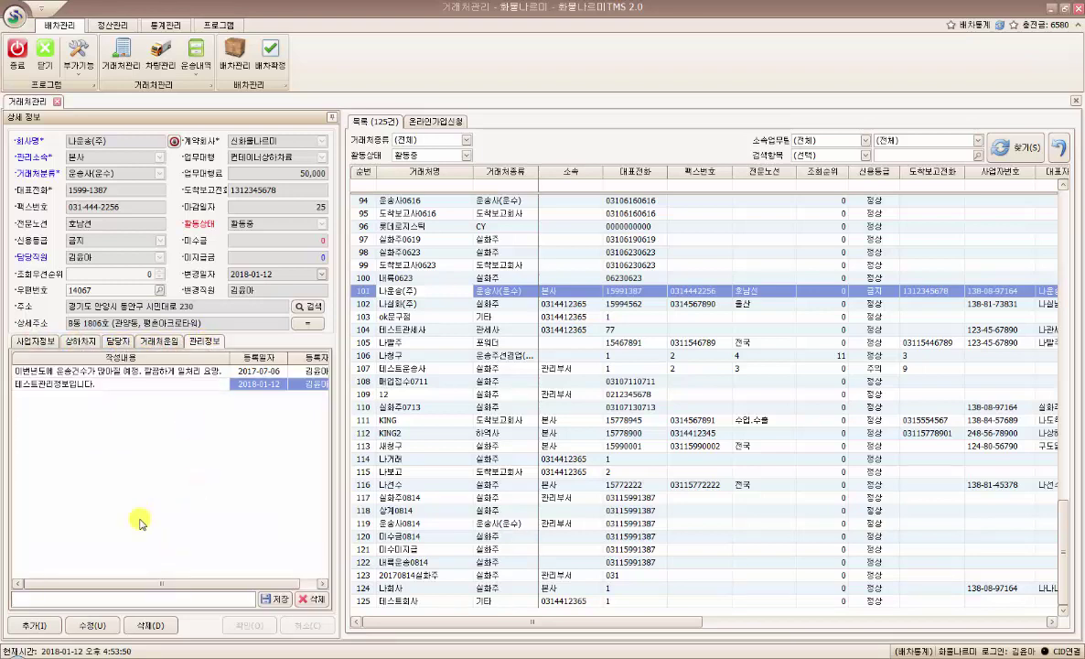
click(129, 482)
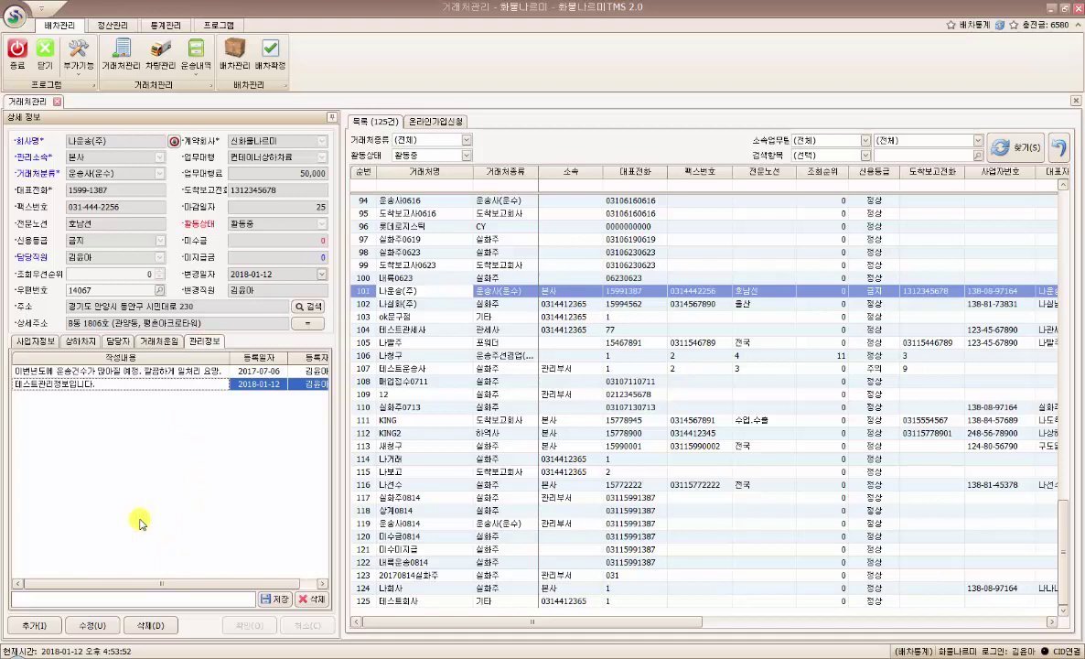